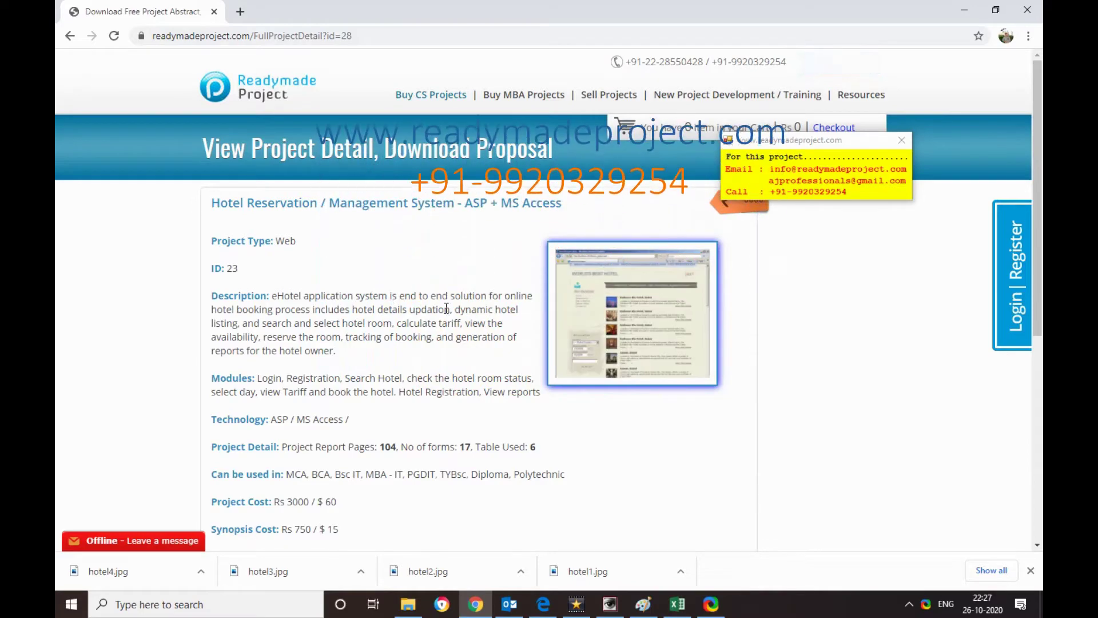
# - Open the HotelFiles project's source folder in File Explorer to view its ASP pages
pyautogui.scroll(-1, 405, 342)
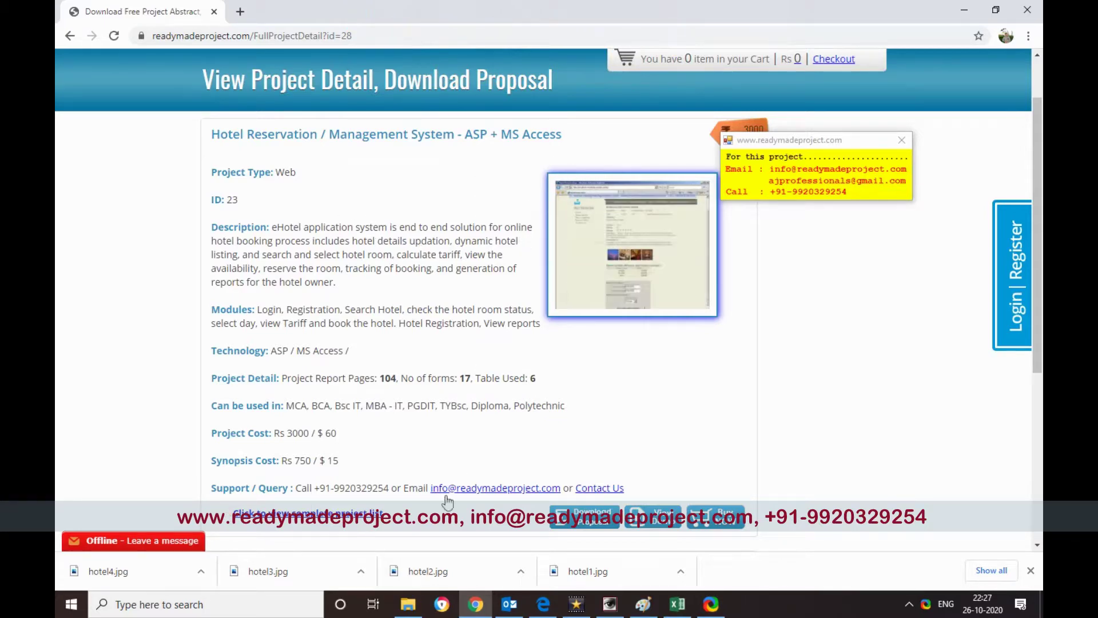
pyautogui.click(409, 605)
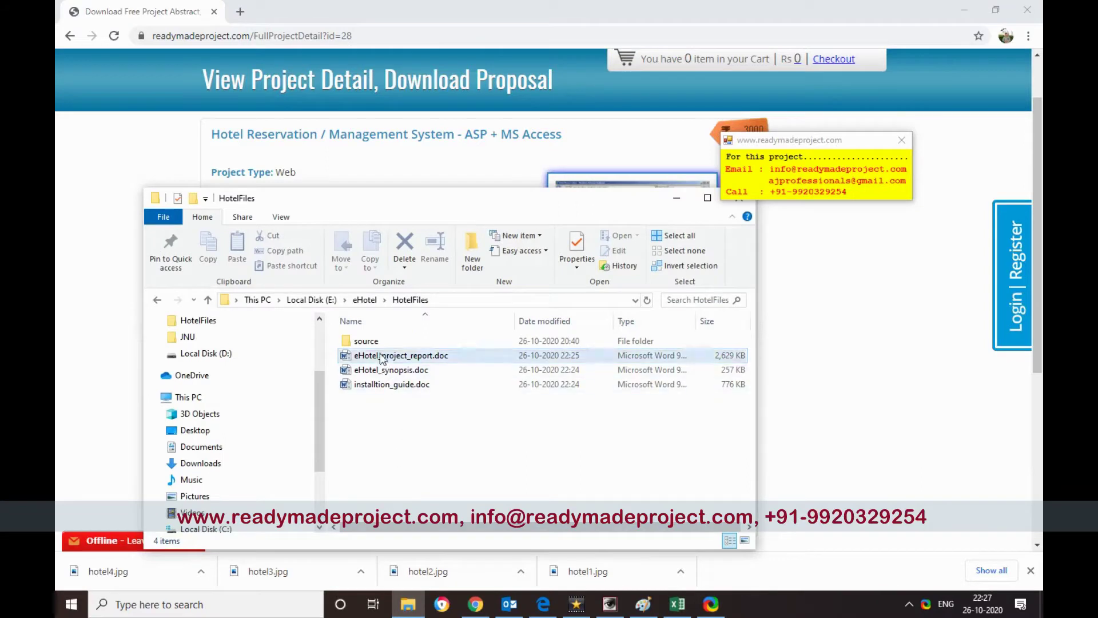
pyautogui.moveTo(480, 198); pyautogui.dragTo(488, 137)
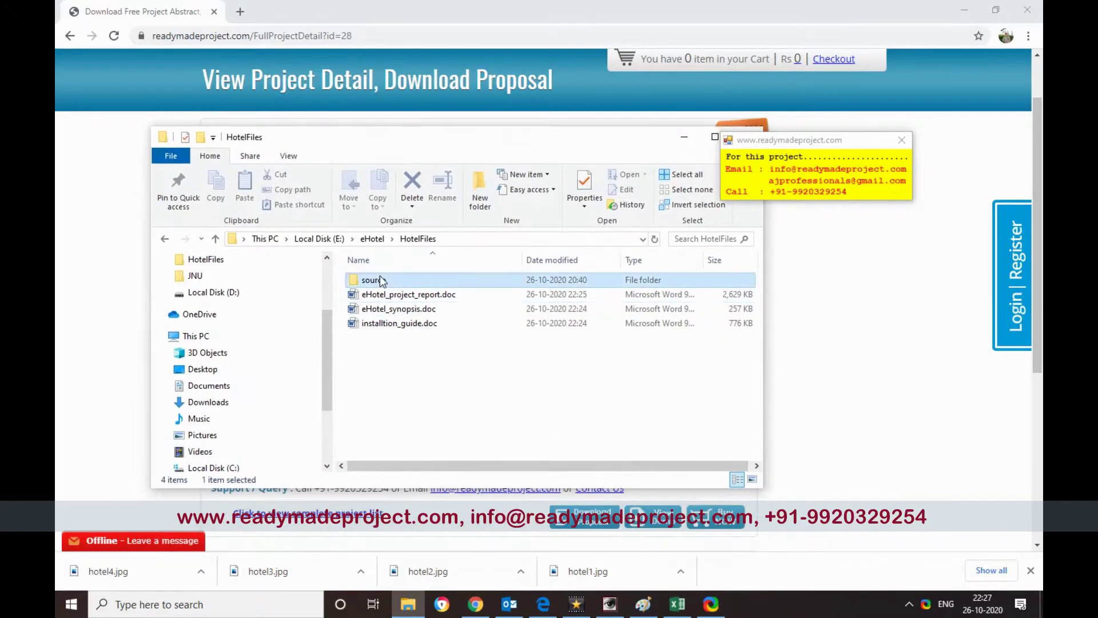
pyautogui.doubleClick(380, 279)
pyautogui.scroll(-3, 469, 314)
pyautogui.scroll(3, 486, 333)
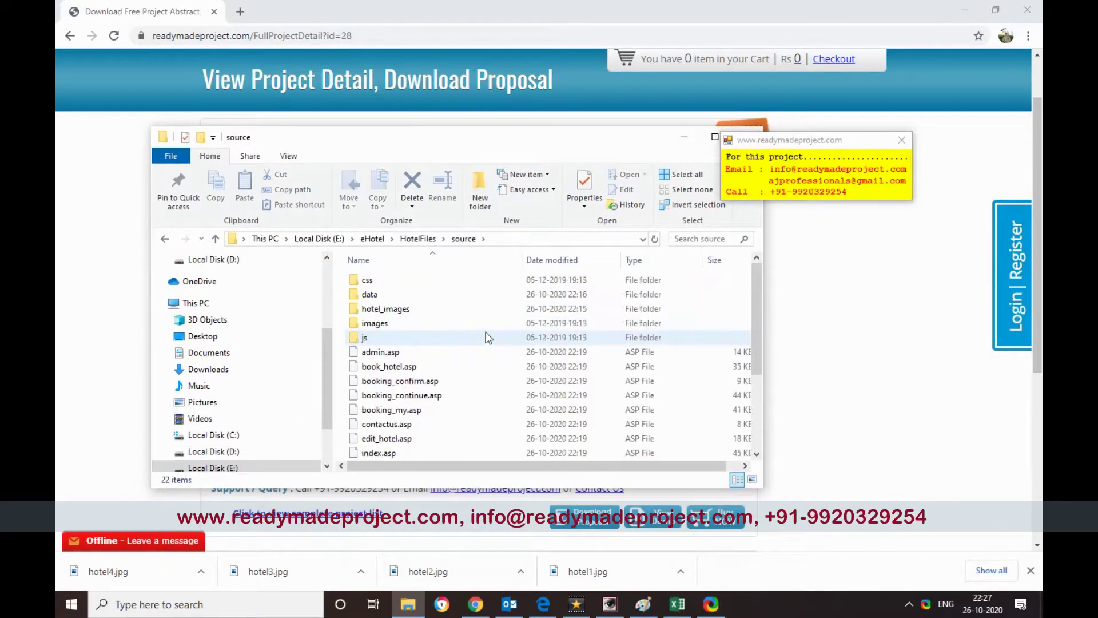
# - Check the data folder's contents, return to source, and bring Chrome back to the front
pyautogui.doubleClick(377, 295)
pyautogui.click(464, 239)
pyautogui.scroll(-3, 439, 343)
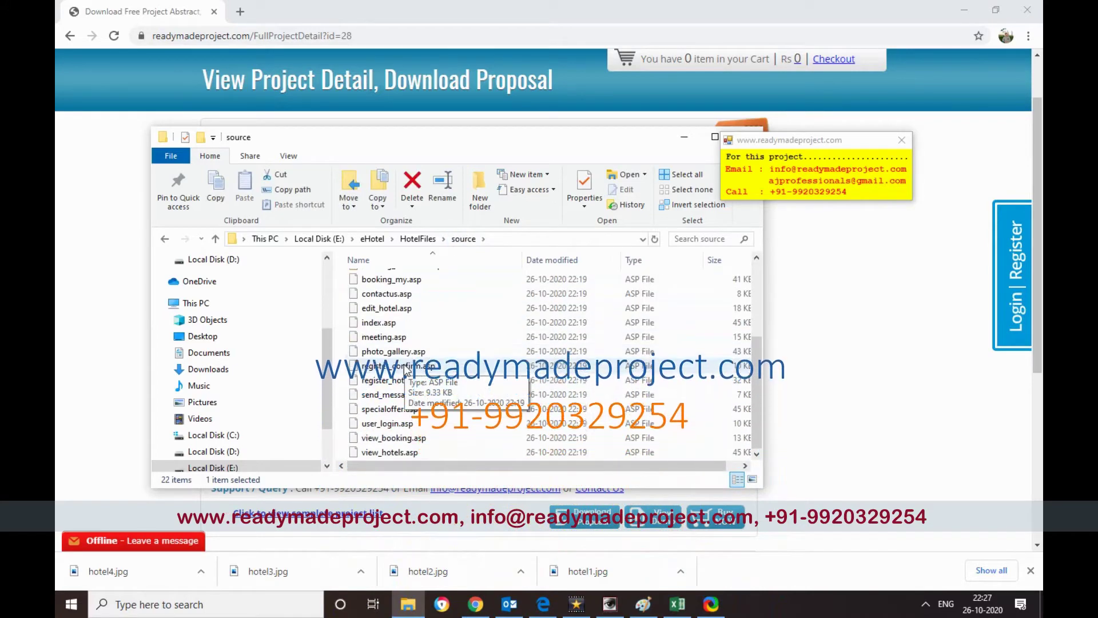
pyautogui.scroll(3, 407, 369)
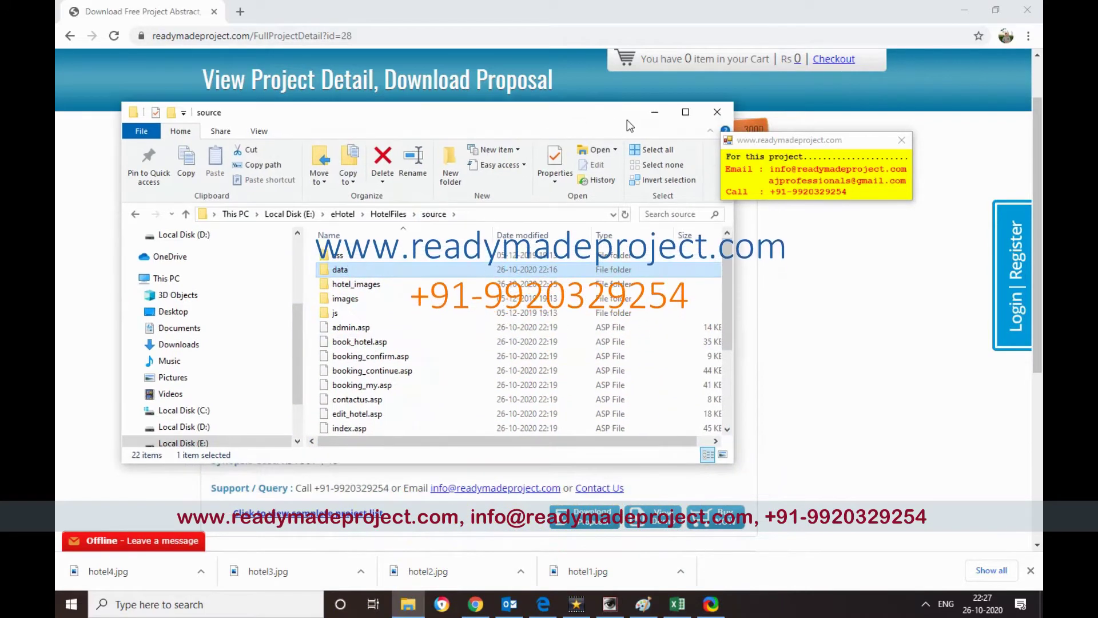
pyautogui.click(652, 114)
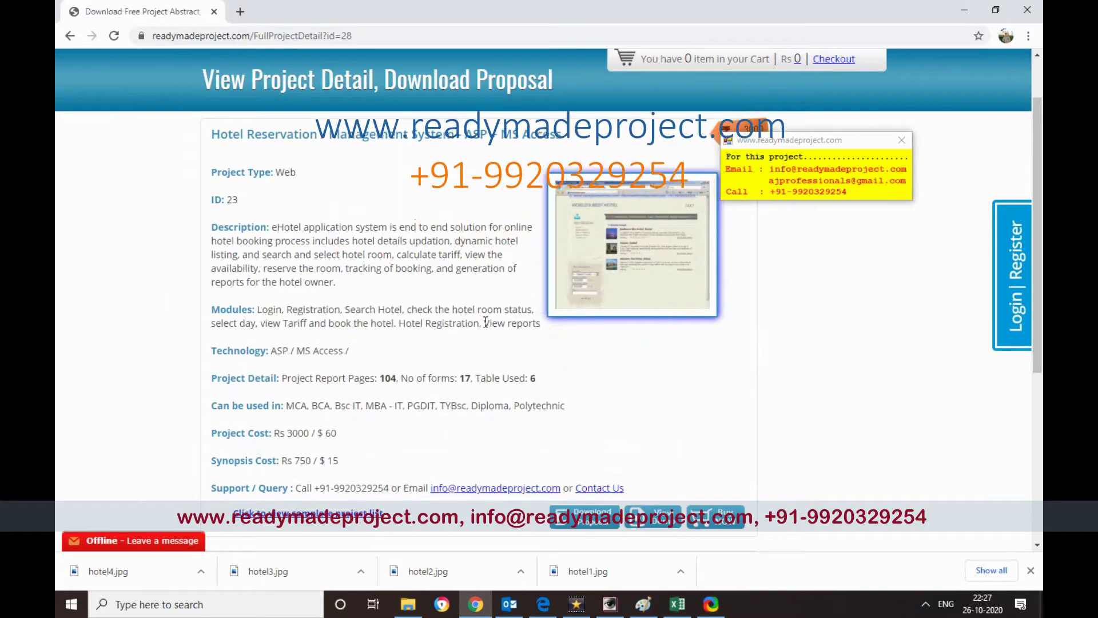
# - Launch IIS Manager with inetmgr and expand the RMS server node to reveal Application Pools and Sites
pyautogui.press('super+r')
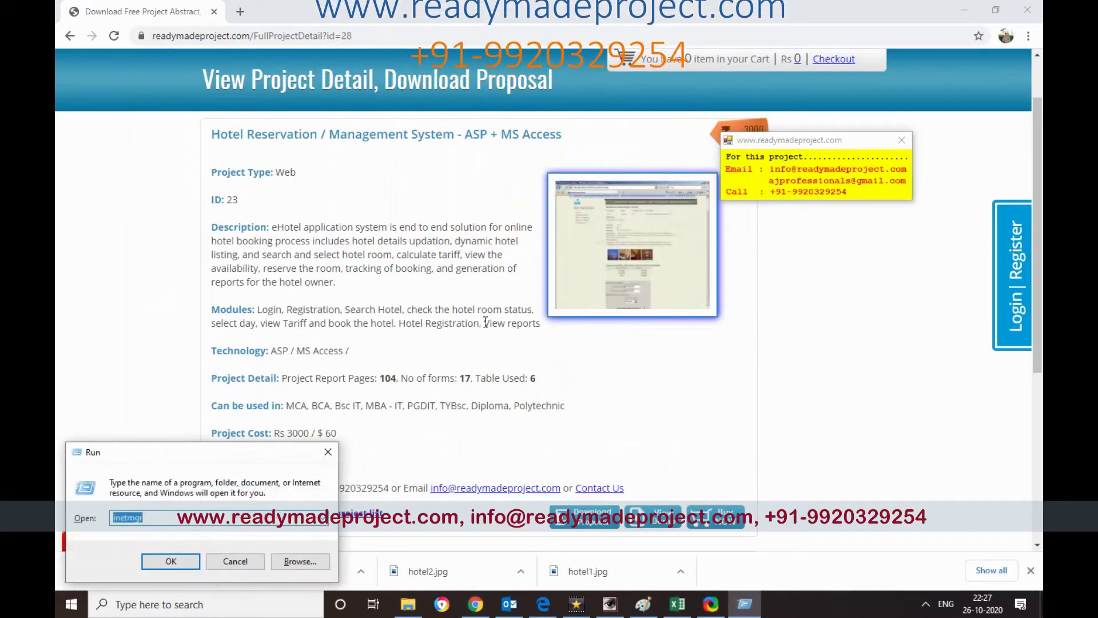
pyautogui.press('Return')
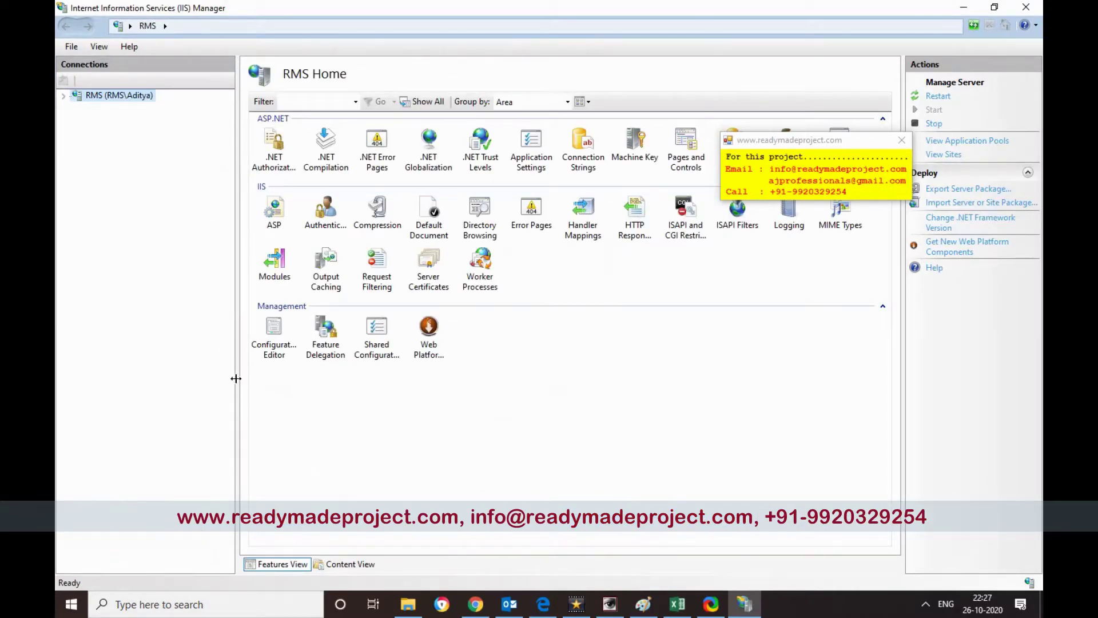
pyautogui.moveTo(242, 376); pyautogui.dragTo(243, 376)
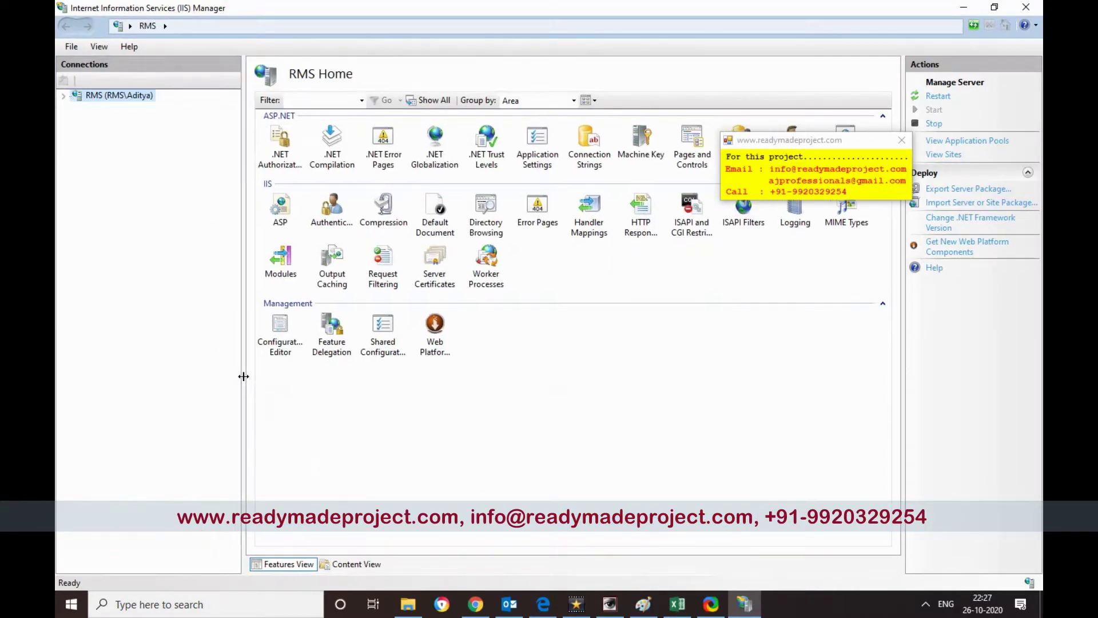
pyautogui.moveTo(773, 141); pyautogui.dragTo(761, 312)
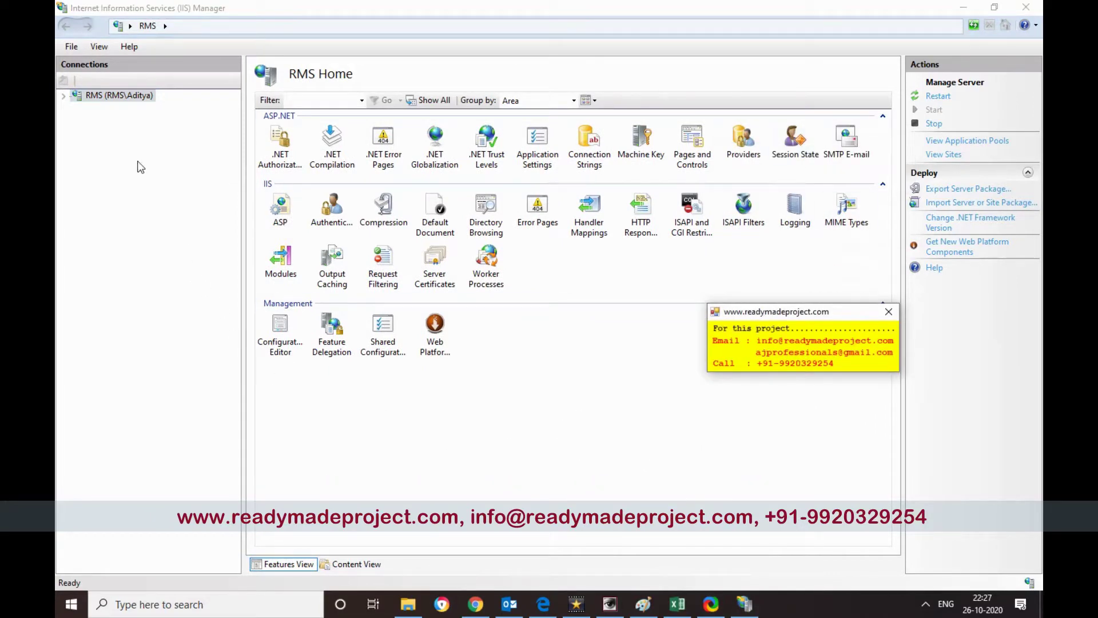
pyautogui.click(64, 97)
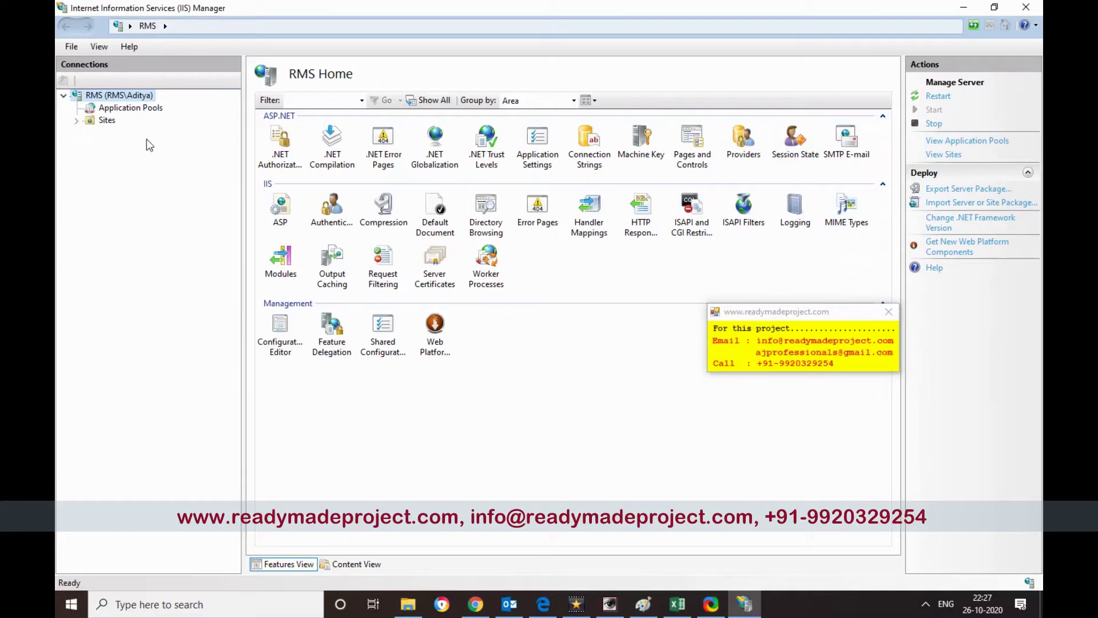
# - Add website 'myhotel' with physical path E:\eHotel\HotelFiles\source on port 8002
pyautogui.rightClick(106, 119)
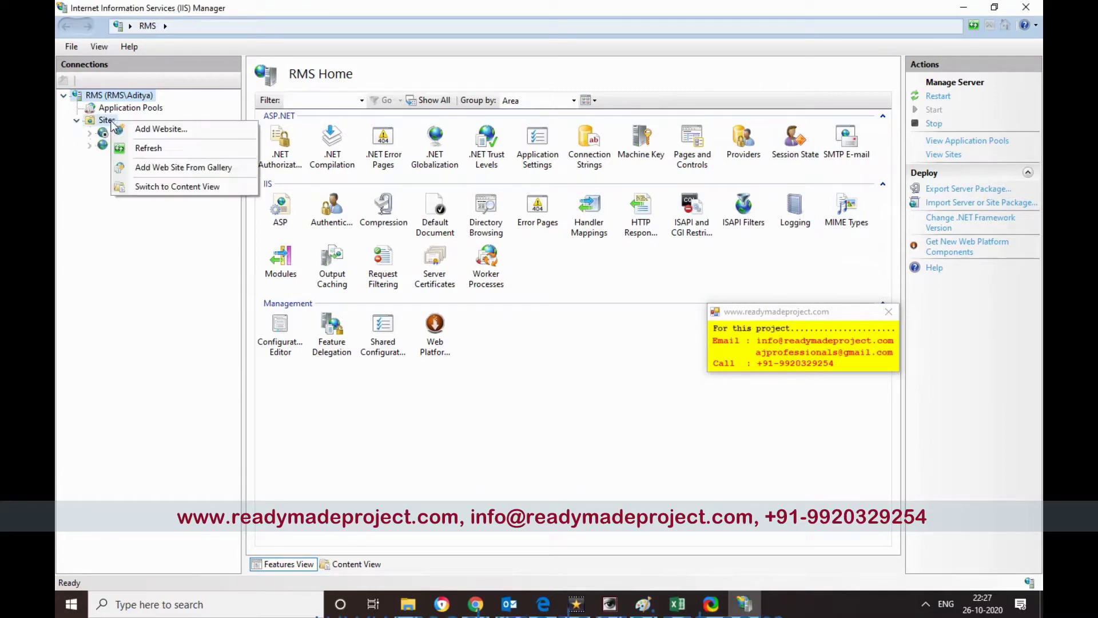
pyautogui.click(122, 147)
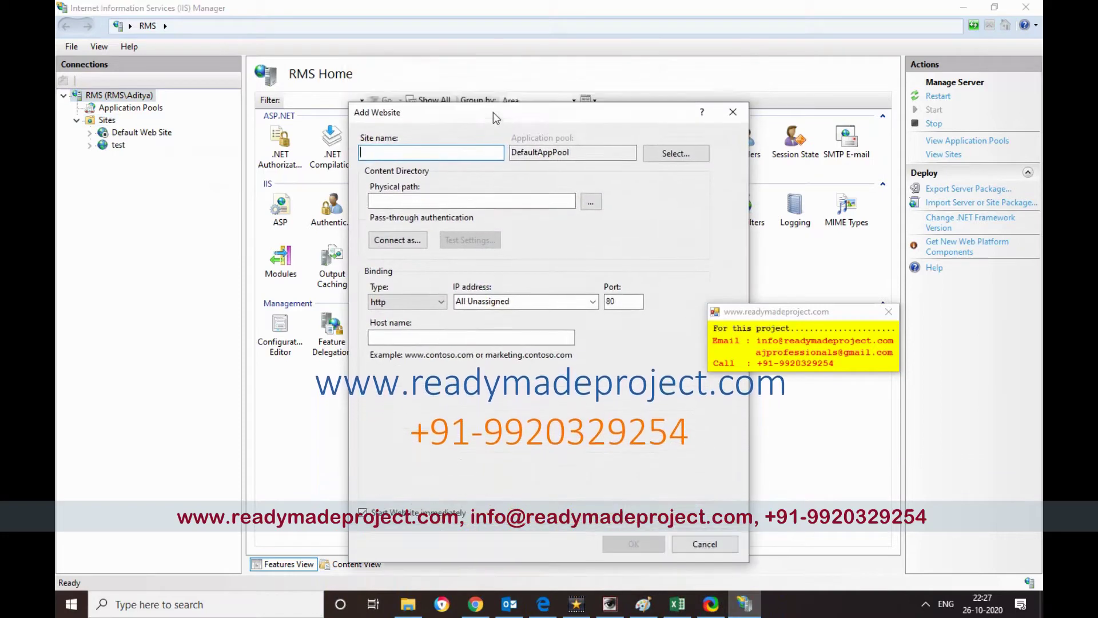
pyautogui.write('myhotel')
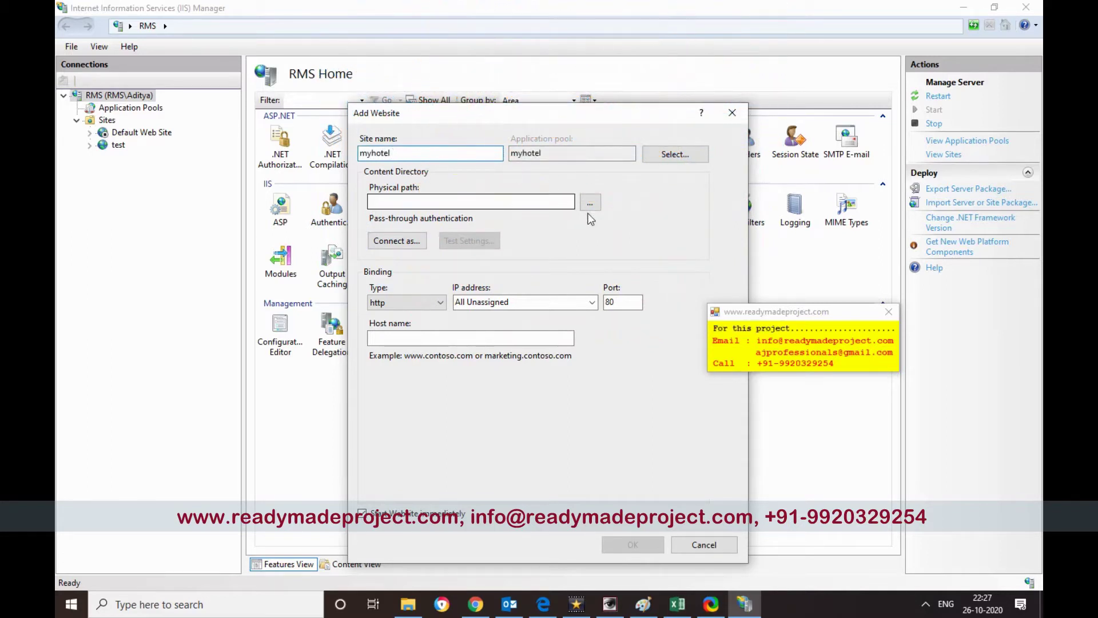
pyautogui.click(417, 609)
pyautogui.click(459, 212)
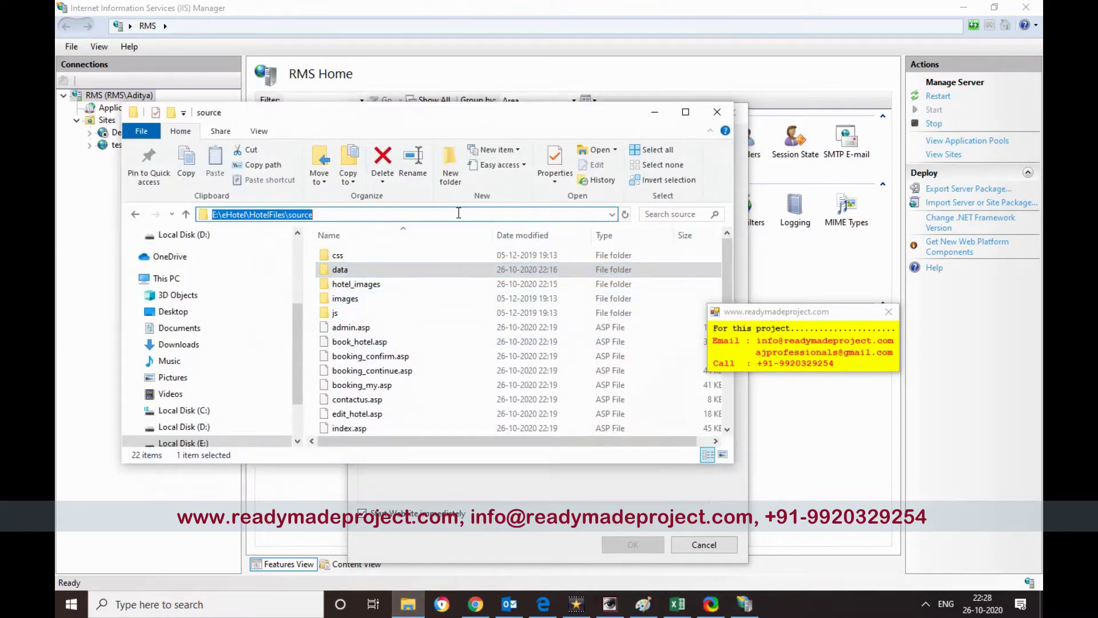
pyautogui.click(654, 111)
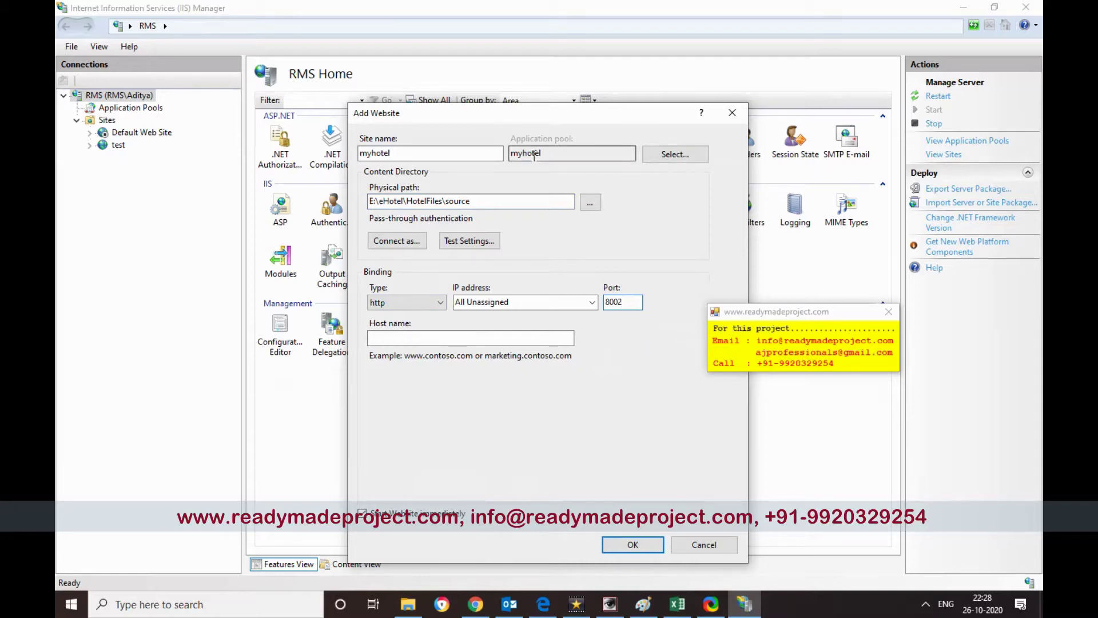
pyautogui.click(632, 544)
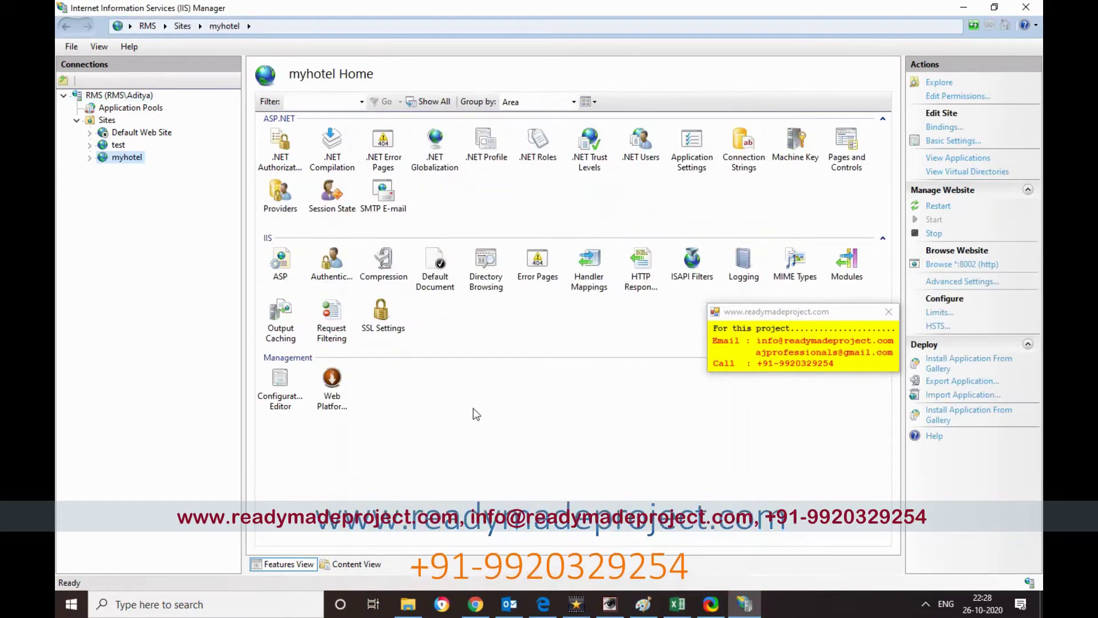
pyautogui.moveTo(819, 317); pyautogui.dragTo(660, 380)
pyautogui.click(119, 157)
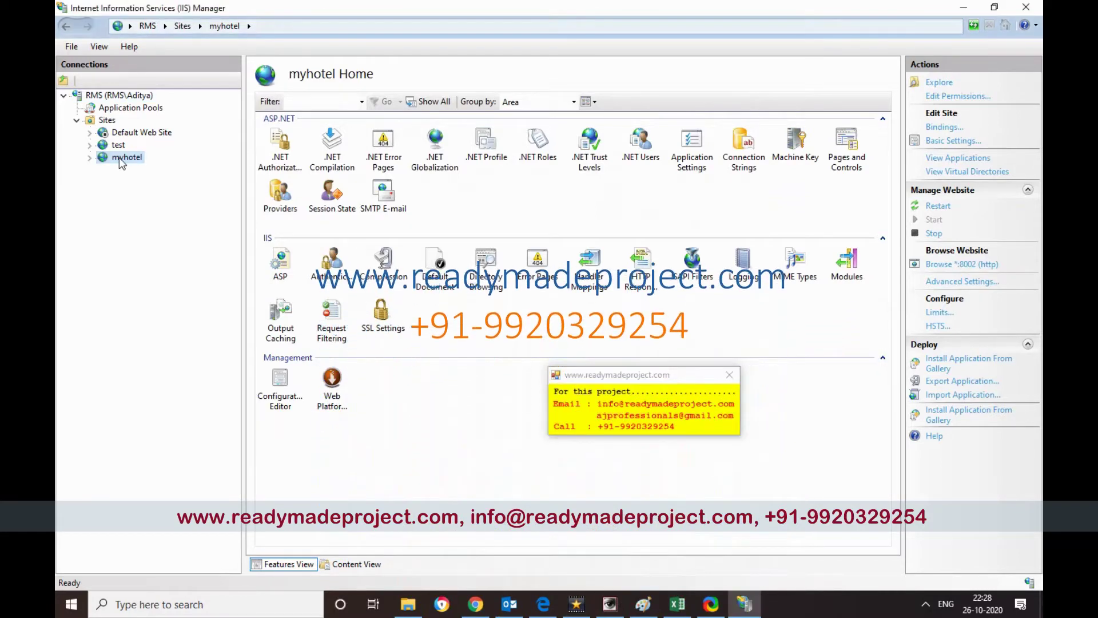
# - In the myhotel pool's Advanced Settings, enable 32-Bit Applications and set .NET CLR Version to v2.0
pyautogui.click(130, 109)
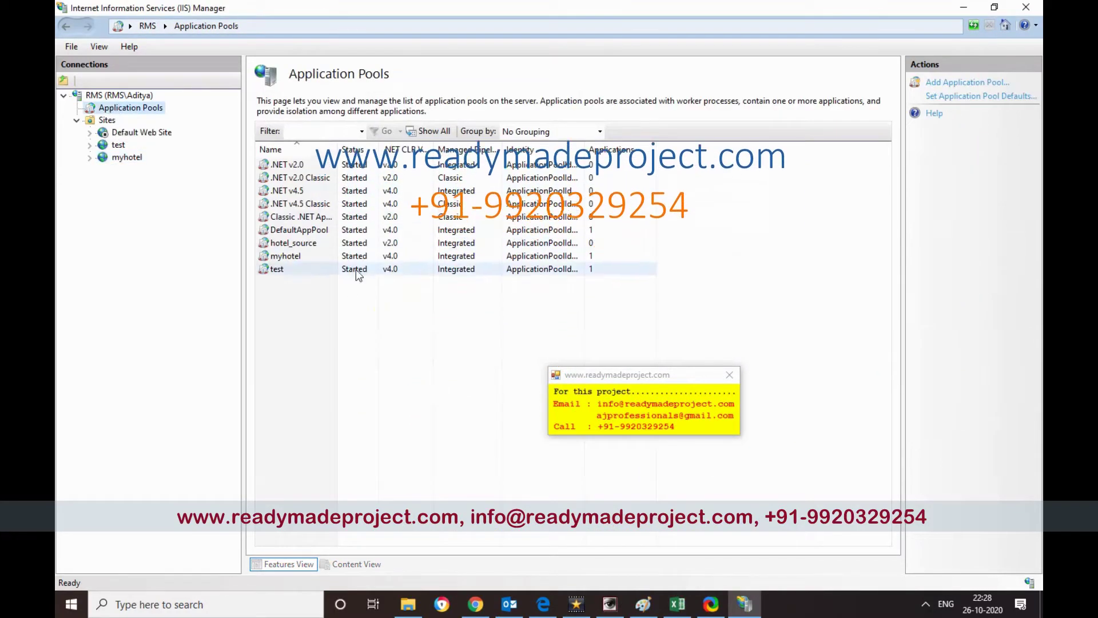
pyautogui.click(344, 256)
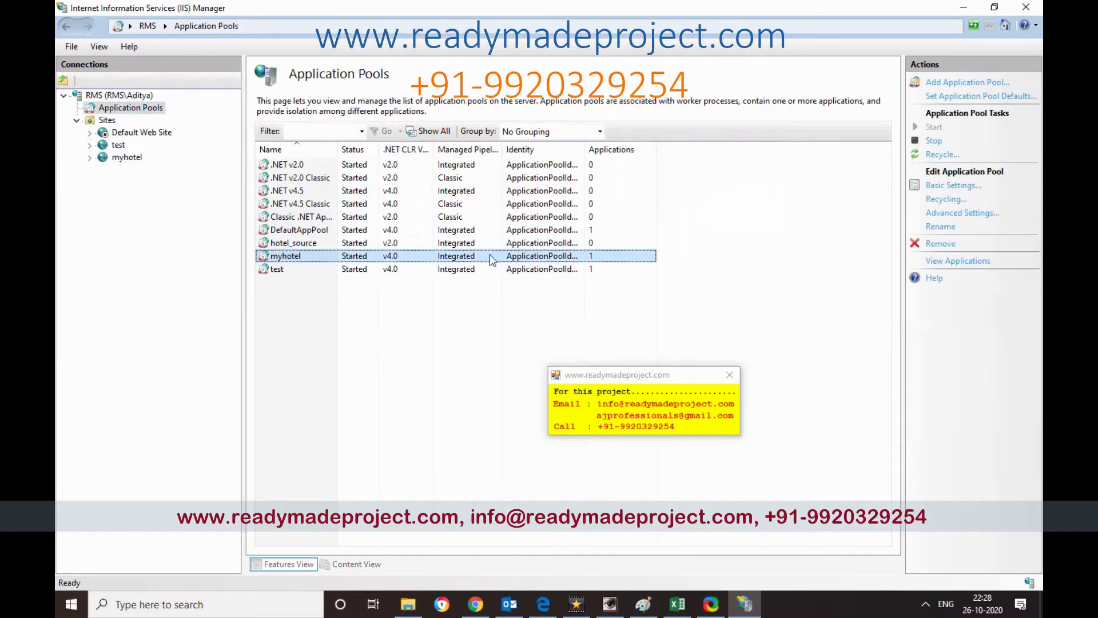
pyautogui.rightClick(574, 258)
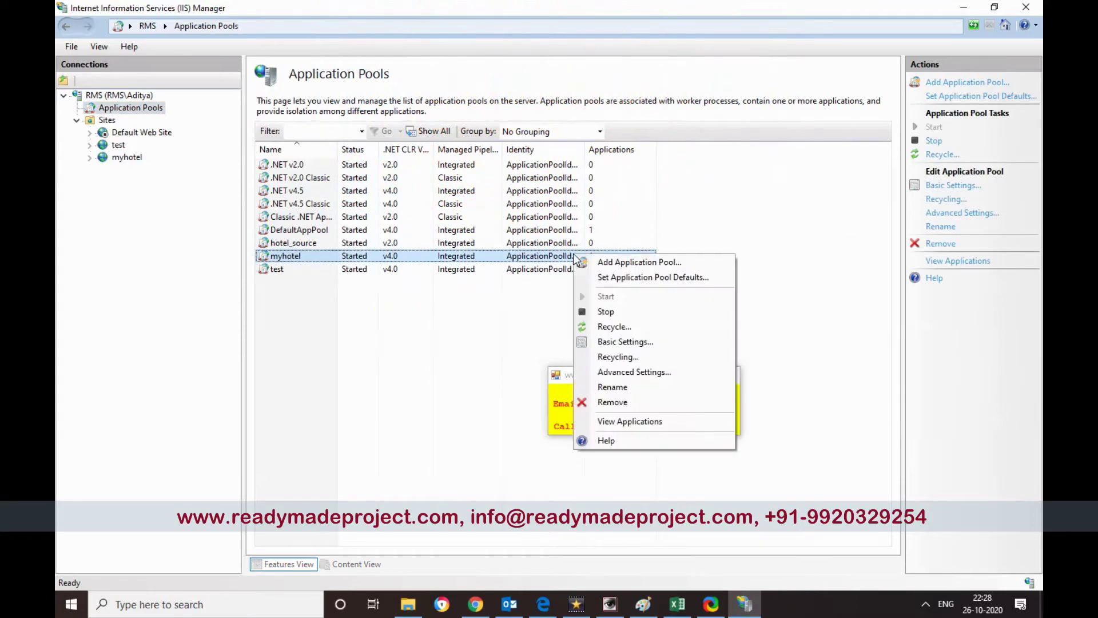
pyautogui.click(954, 215)
pyautogui.click(954, 215)
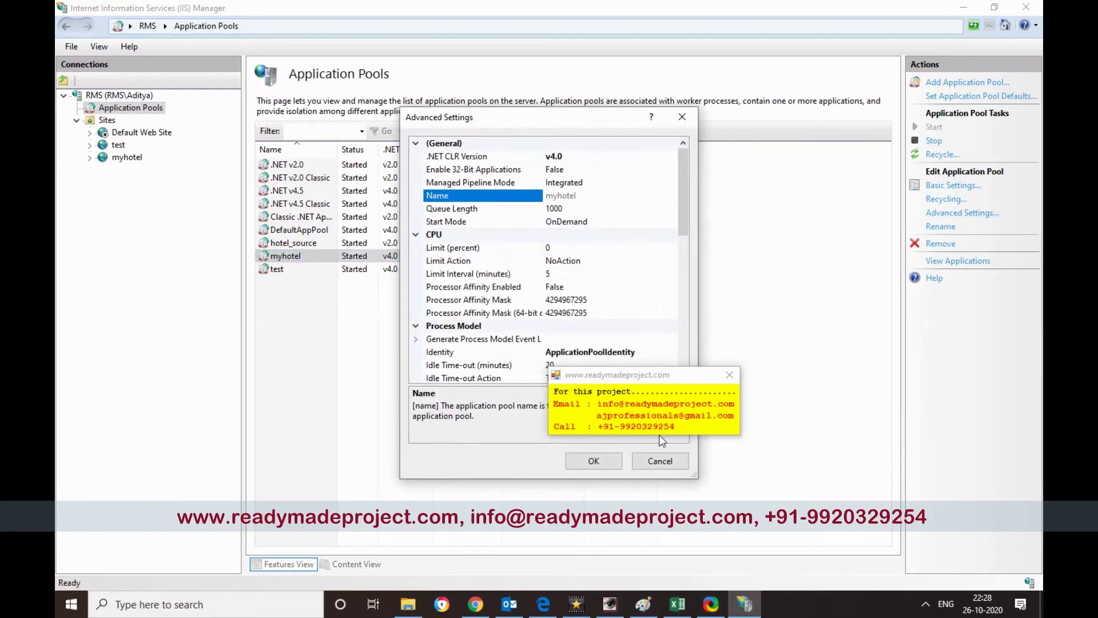
pyautogui.moveTo(650, 377); pyautogui.dragTo(848, 377)
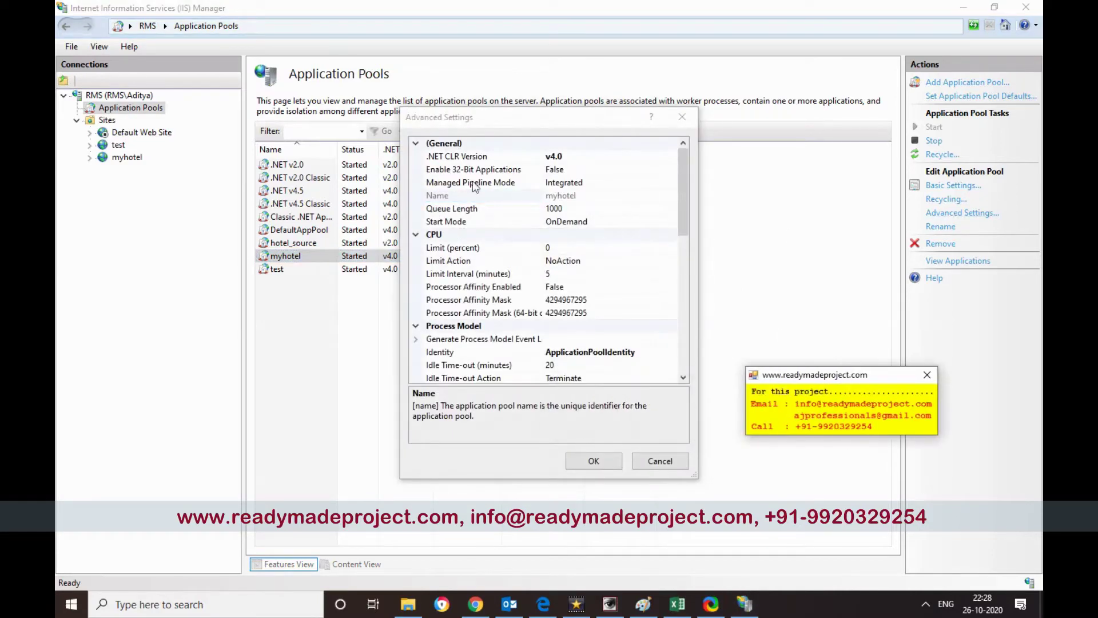
pyautogui.click(462, 170)
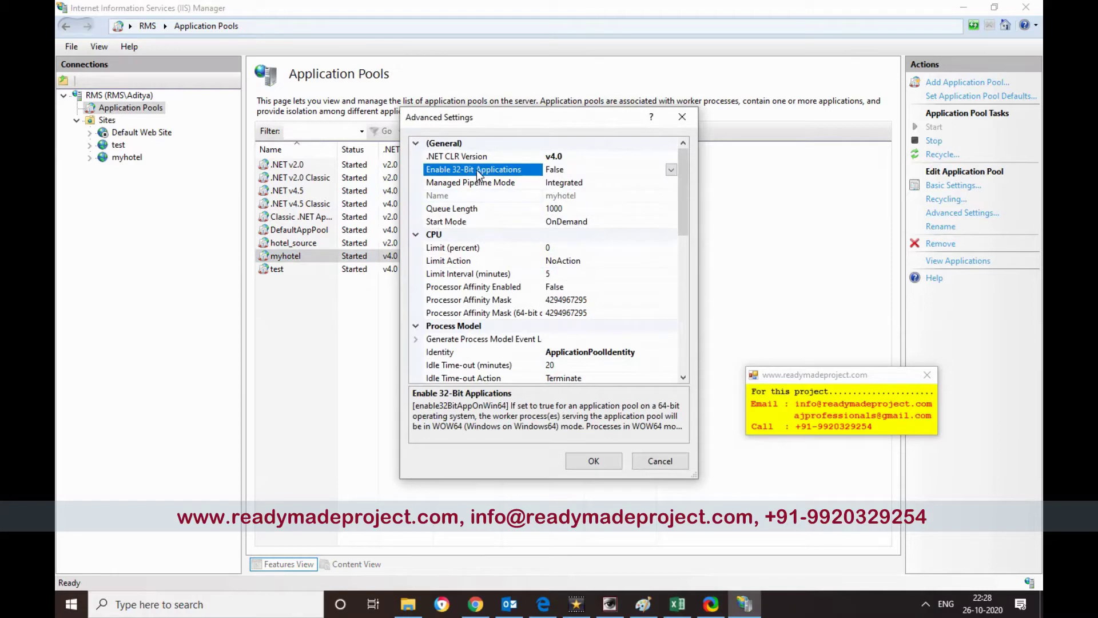
pyautogui.click(635, 157)
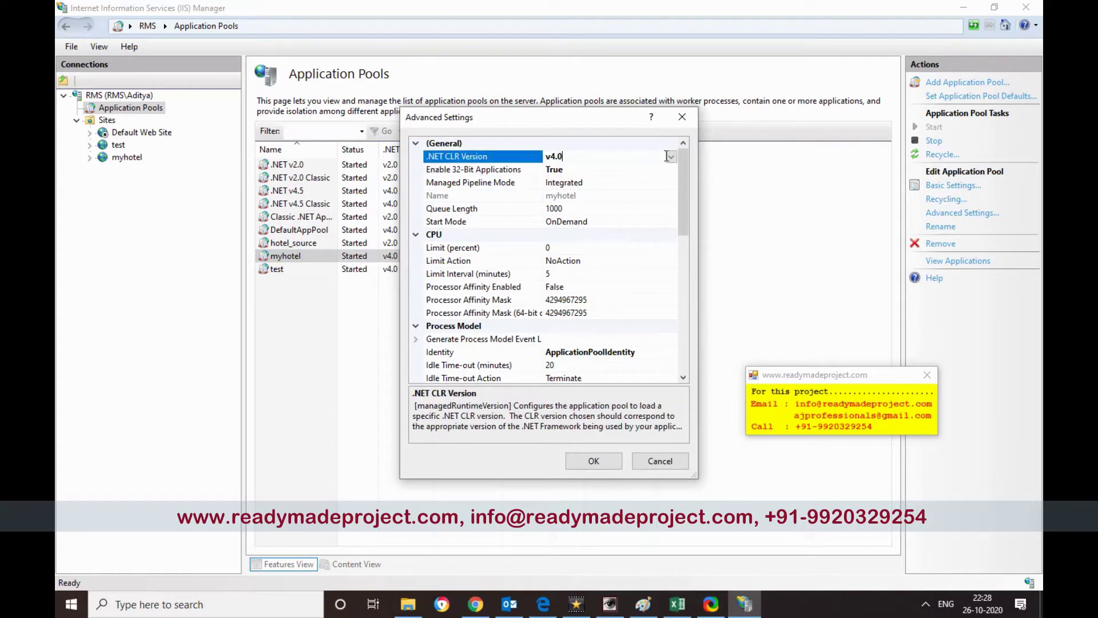
pyautogui.click(671, 157)
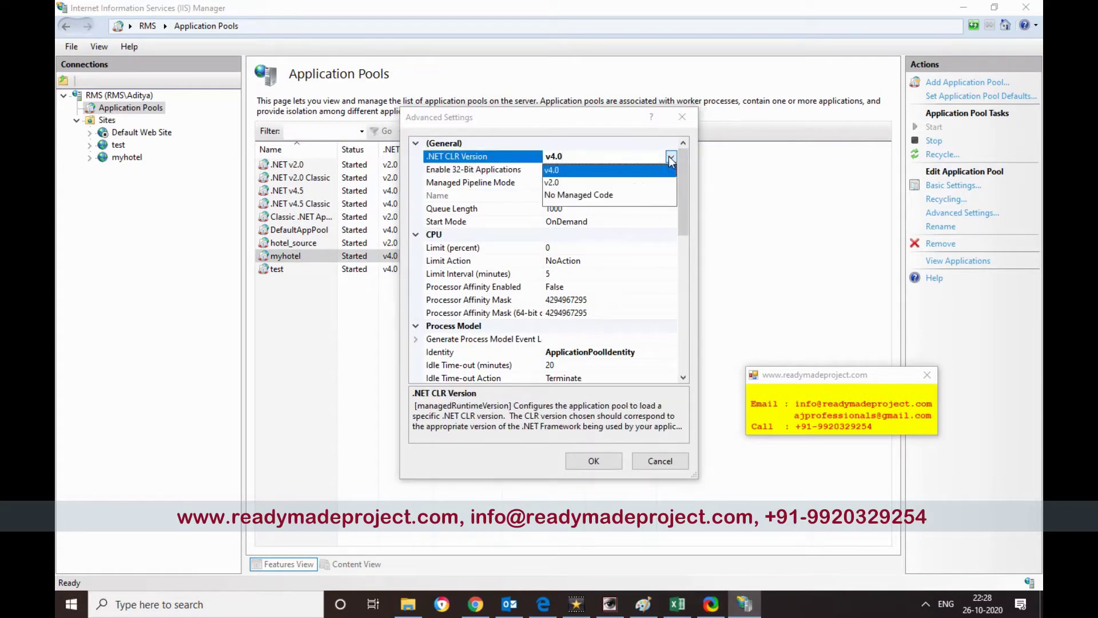
pyautogui.click(565, 183)
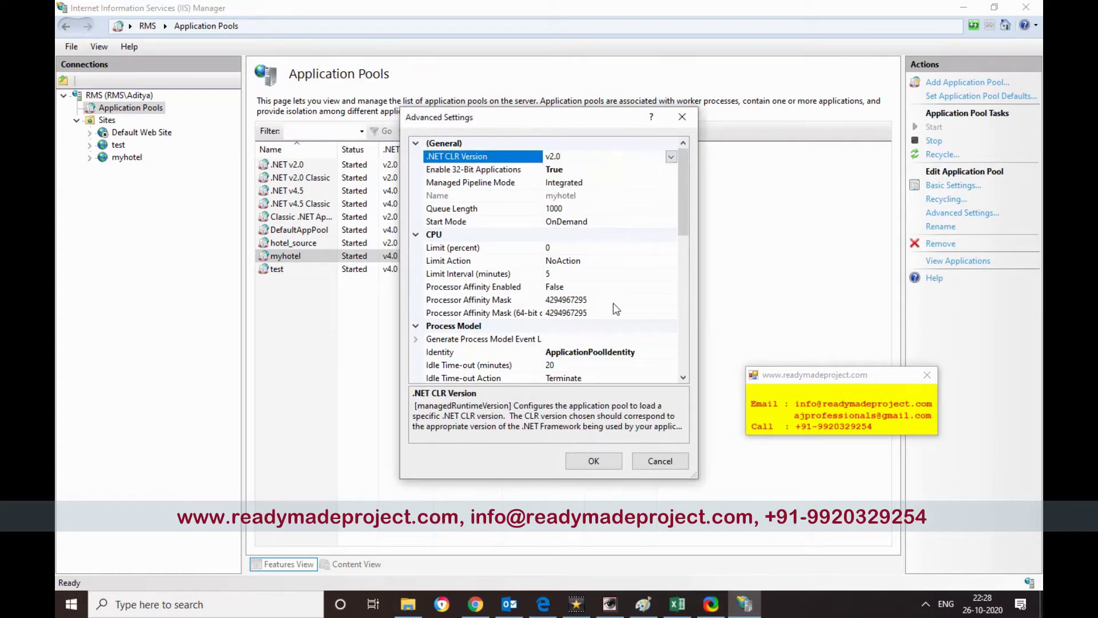
pyautogui.click(594, 461)
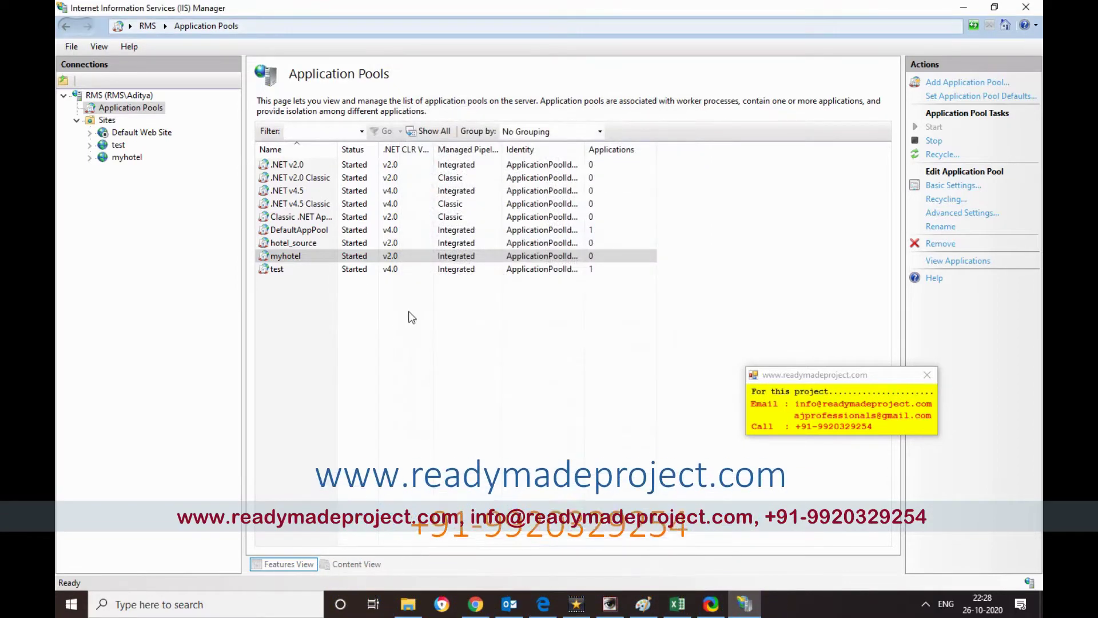
# - Browse index.asp from the myhotel site's Content View, opening localhost:8002/index.asp in Chrome
pyautogui.click(123, 158)
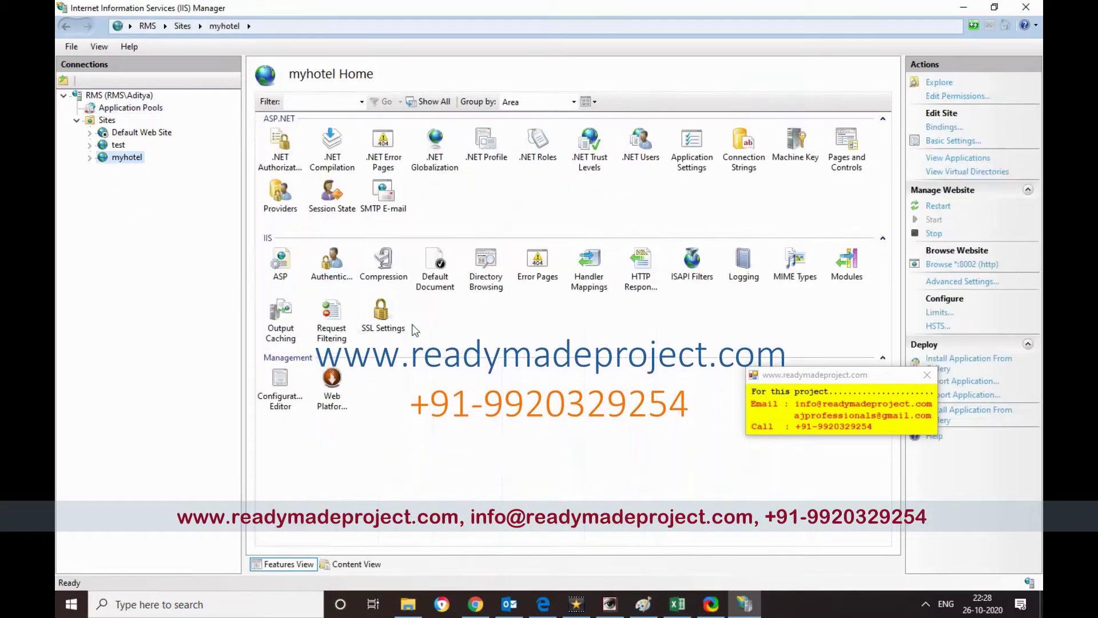
pyautogui.click(355, 564)
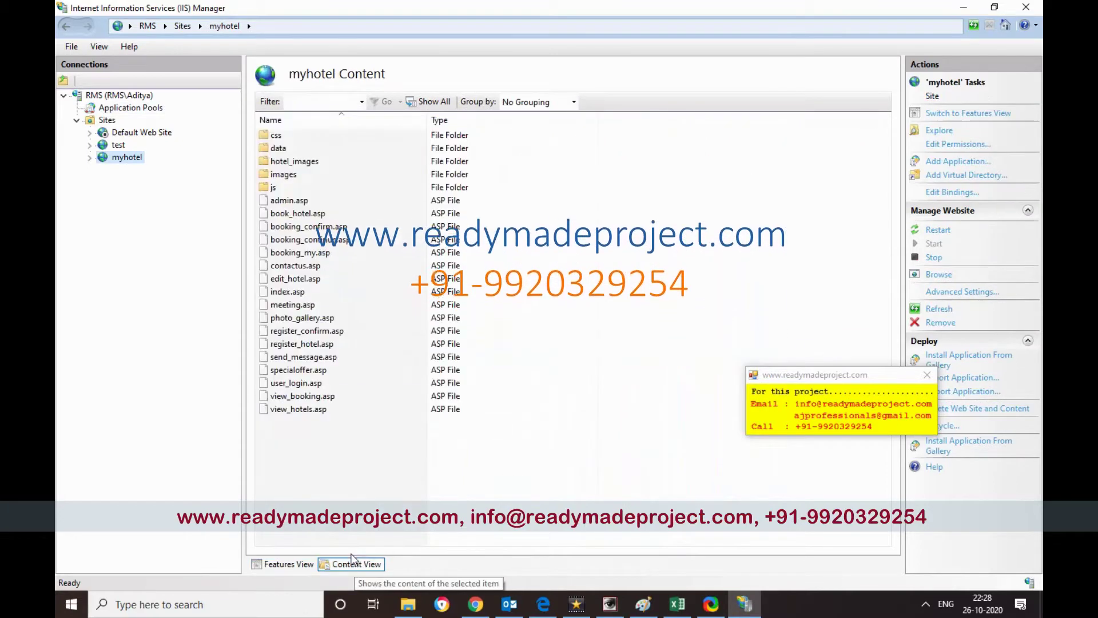
pyautogui.click(316, 293)
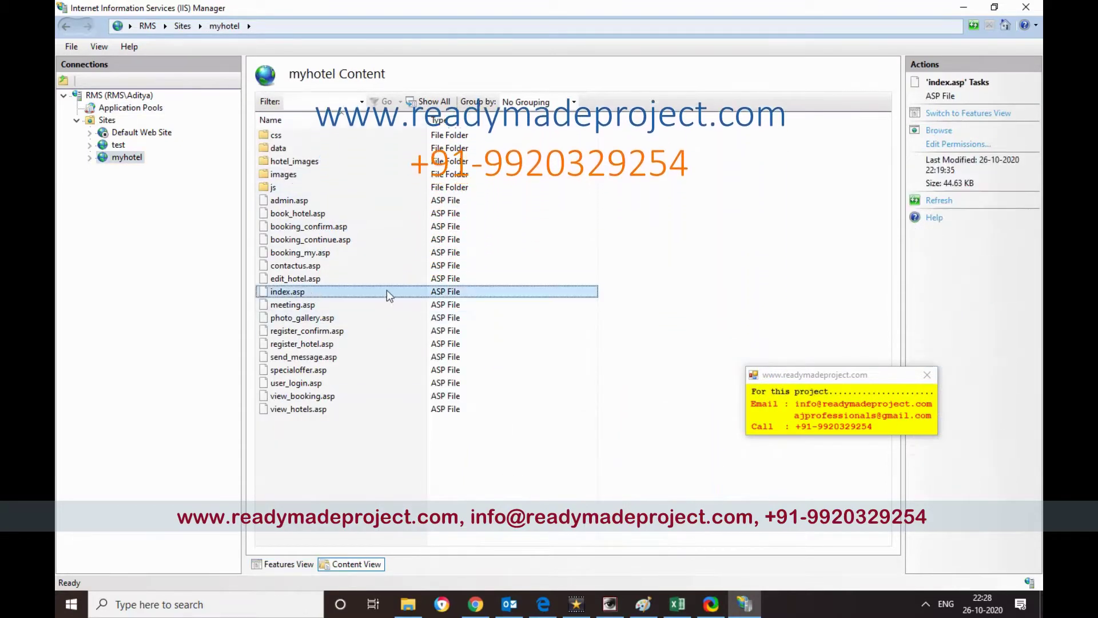
pyautogui.rightClick(421, 294)
pyautogui.click(455, 318)
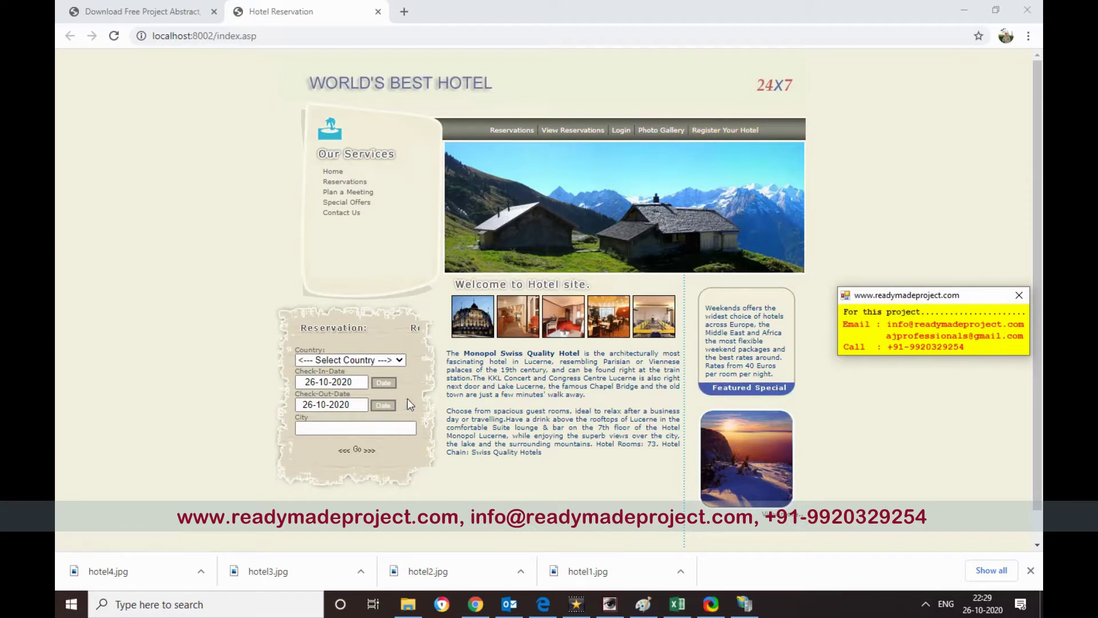
# - On the World's Best Hotel reservation form, choose India, set check-out to 27-10-2020 and pick Mumbai
pyautogui.click(403, 360)
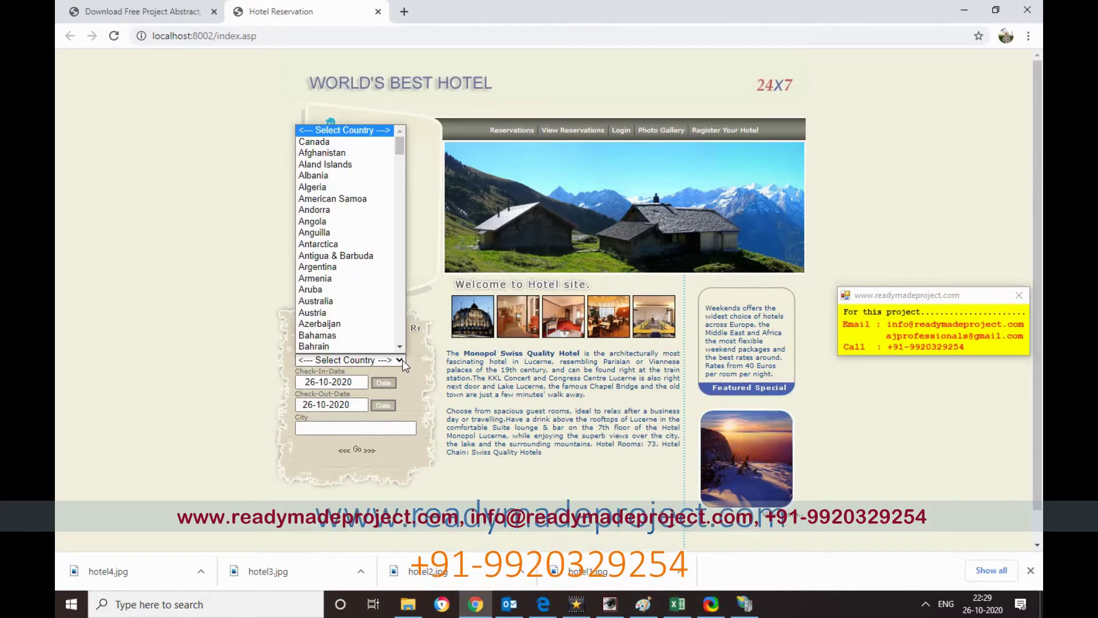
pyautogui.moveTo(401, 160); pyautogui.dragTo(400, 202)
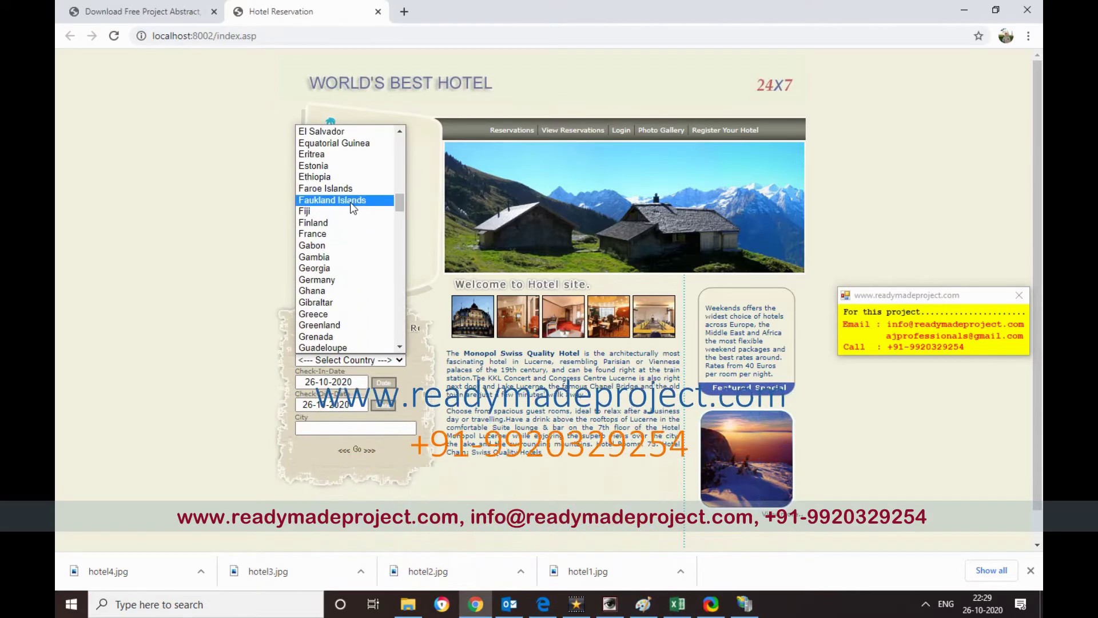
pyautogui.write('in')
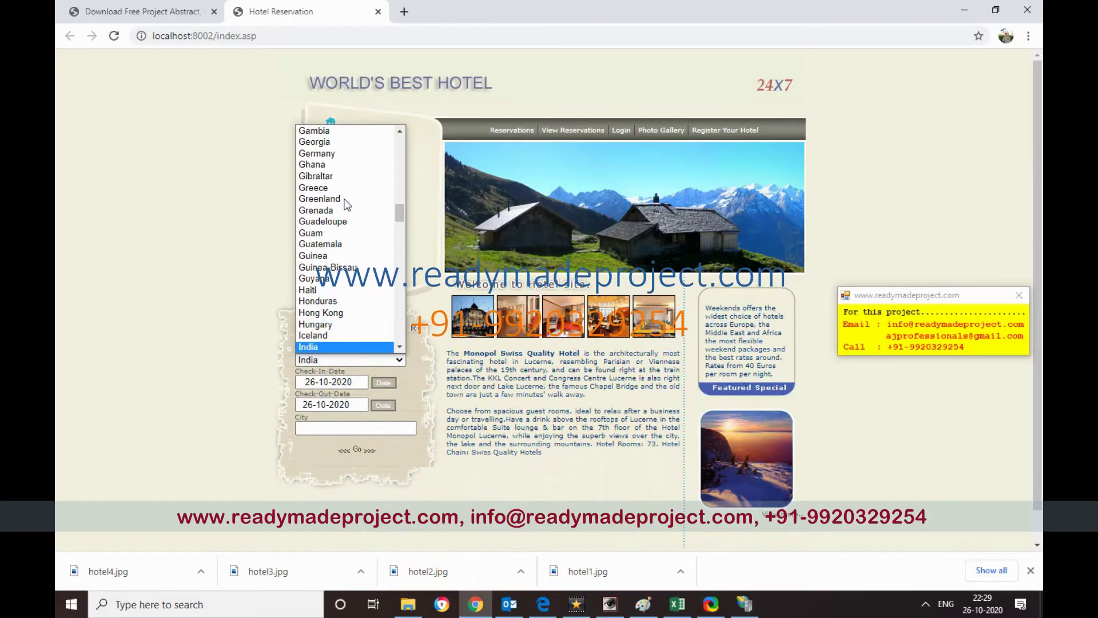
pyautogui.click(349, 346)
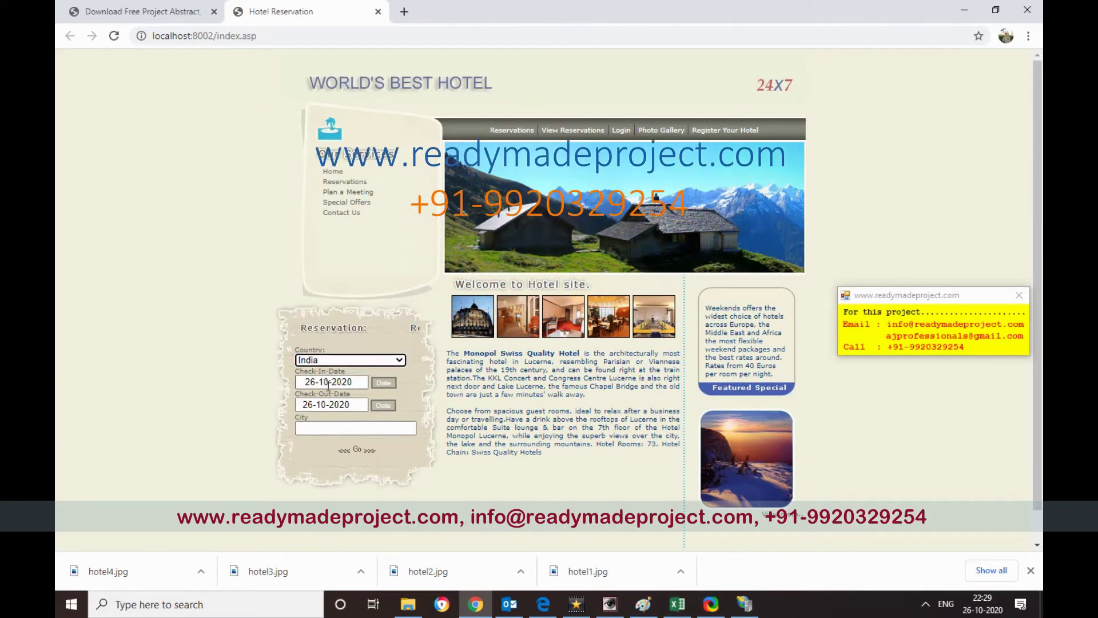
pyautogui.click(313, 404)
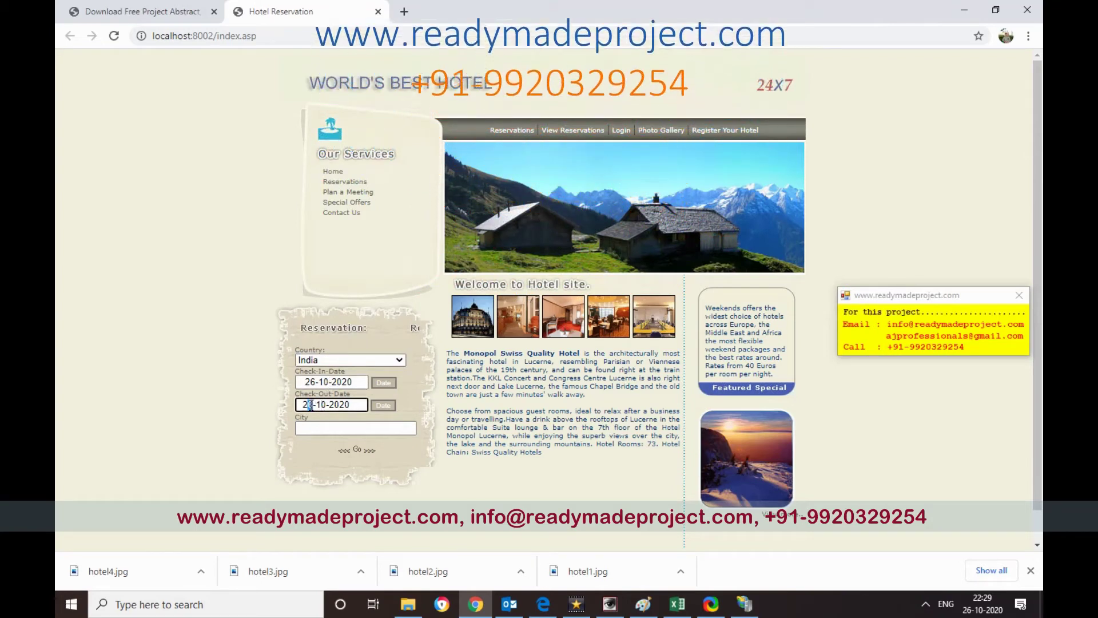
pyautogui.moveTo(312, 404); pyautogui.dragTo(309, 405)
pyautogui.click(331, 427)
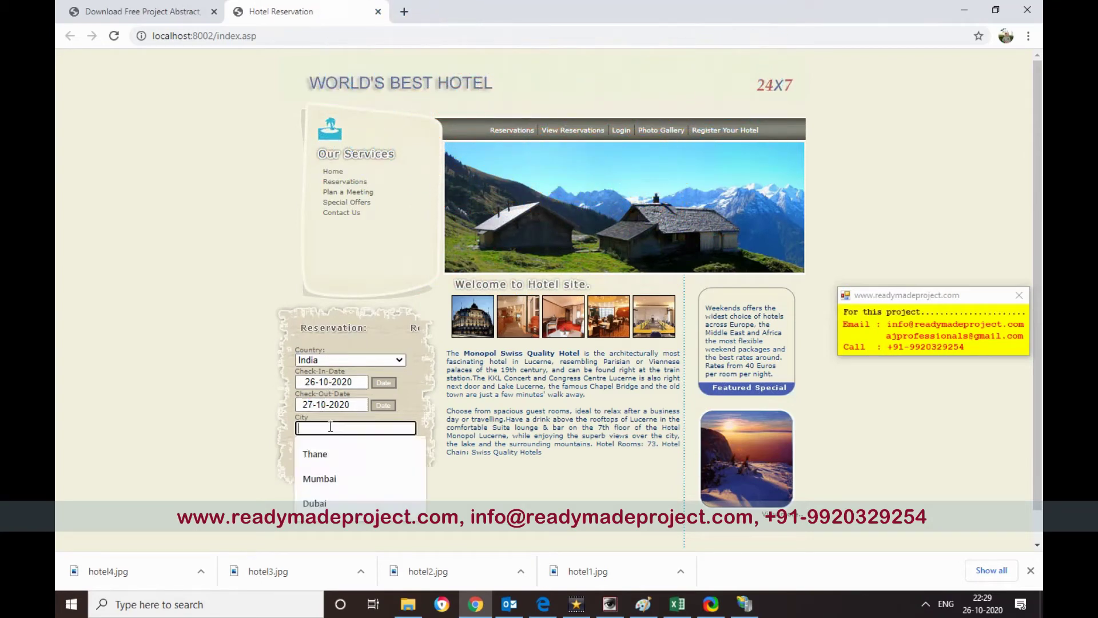
pyautogui.click(343, 478)
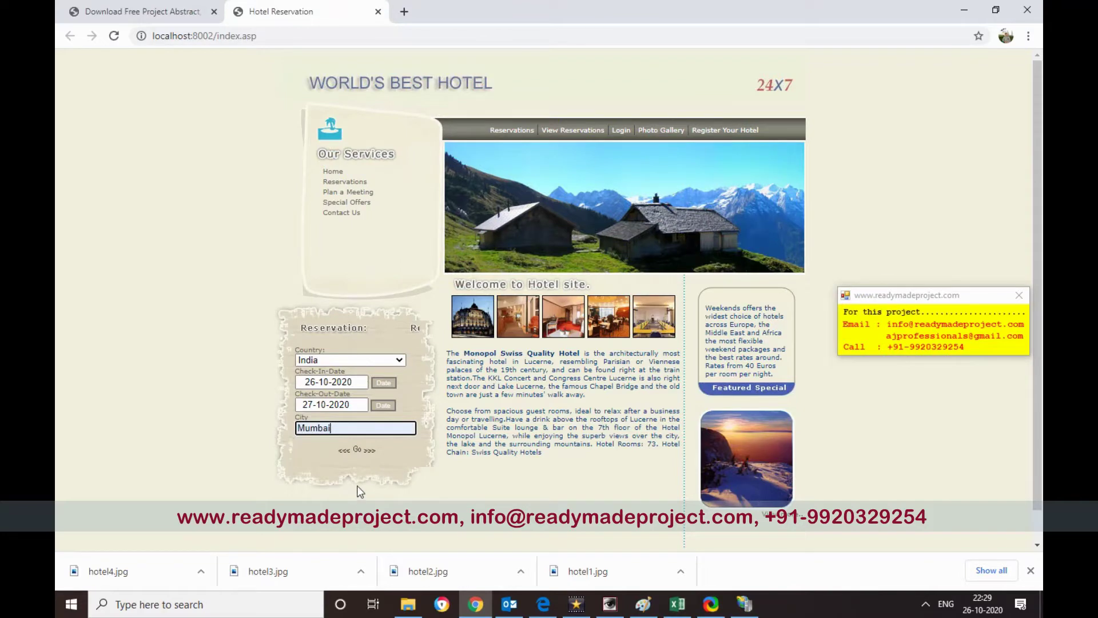
# - Search Mumbai hotels, open Taj Hotel, Mumbai, and set Room Type to Double
pyautogui.click(357, 451)
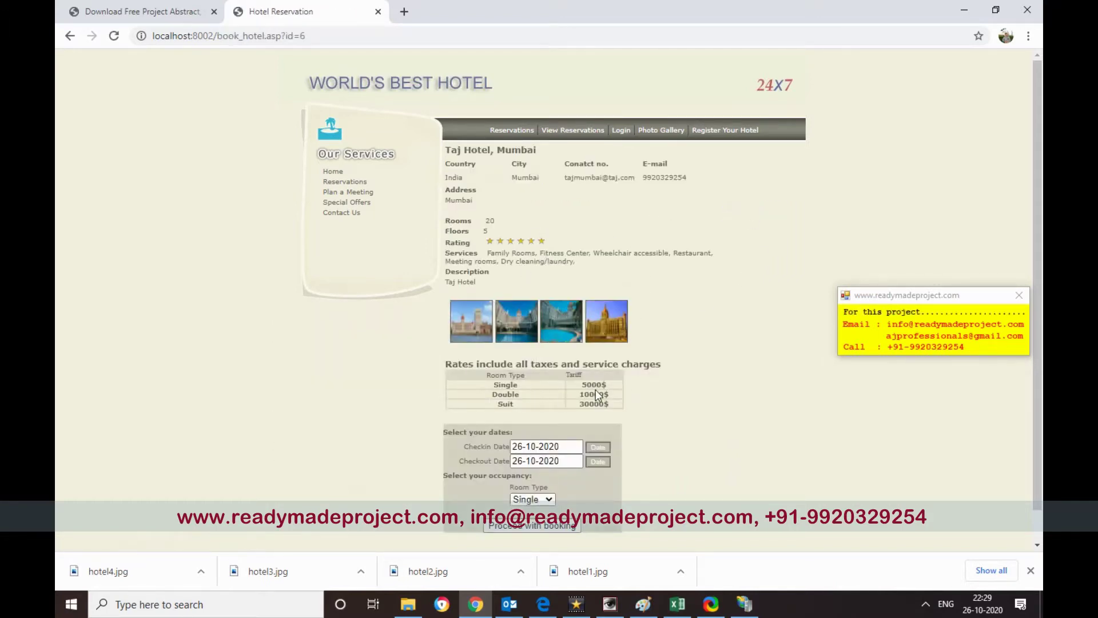
pyautogui.scroll(-1, 597, 392)
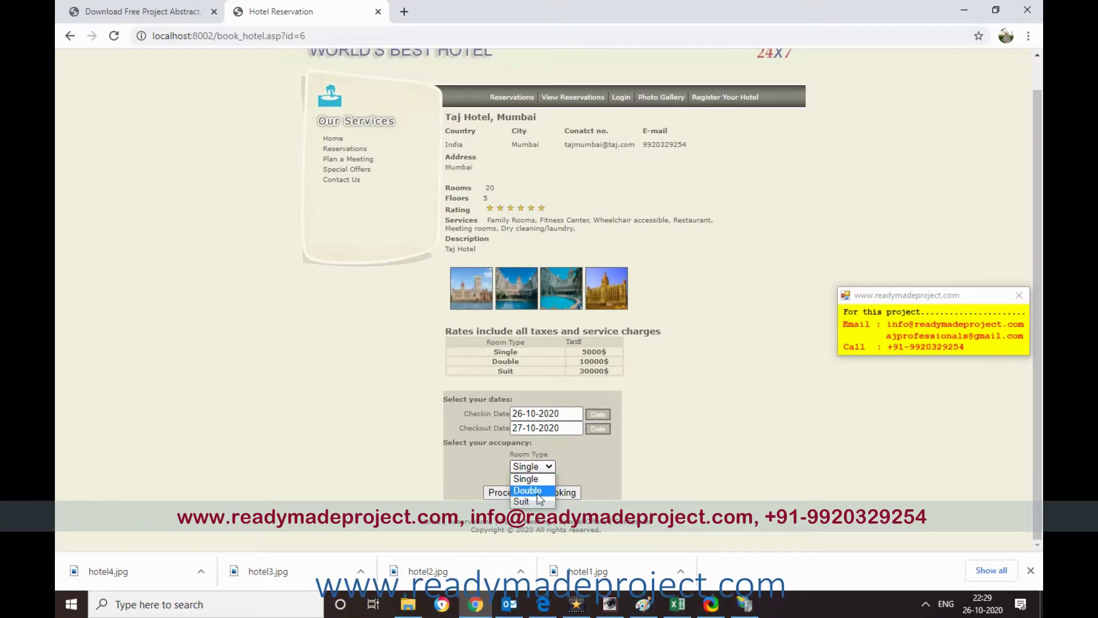
pyautogui.click(545, 493)
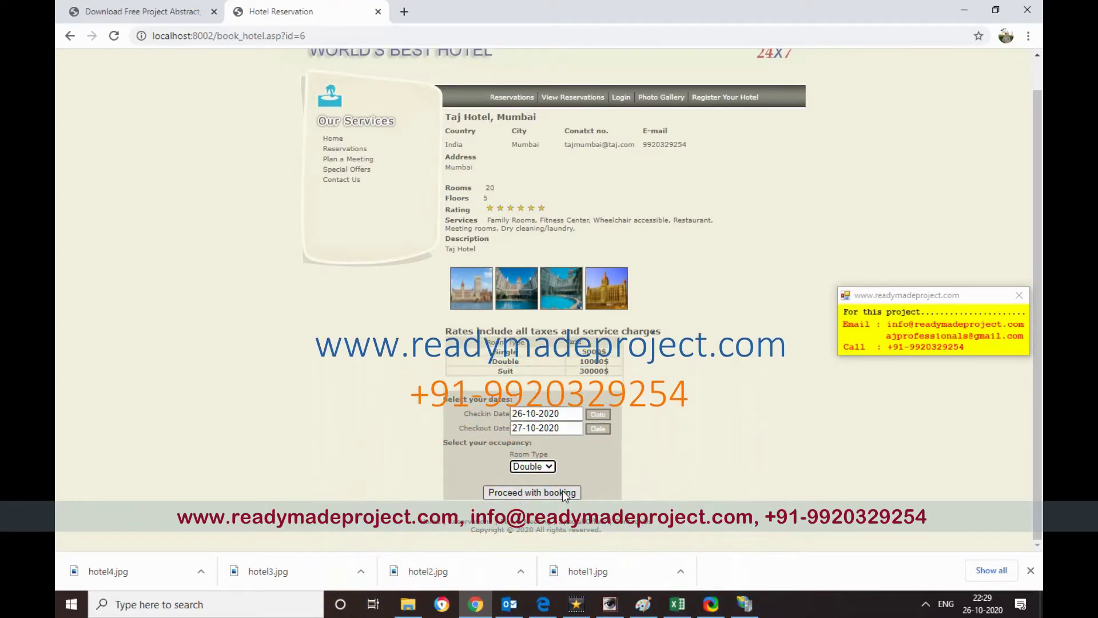
# - Enter the guest's full name, city Mumbai, country India, phone number and arrival time 00
pyautogui.click(545, 493)
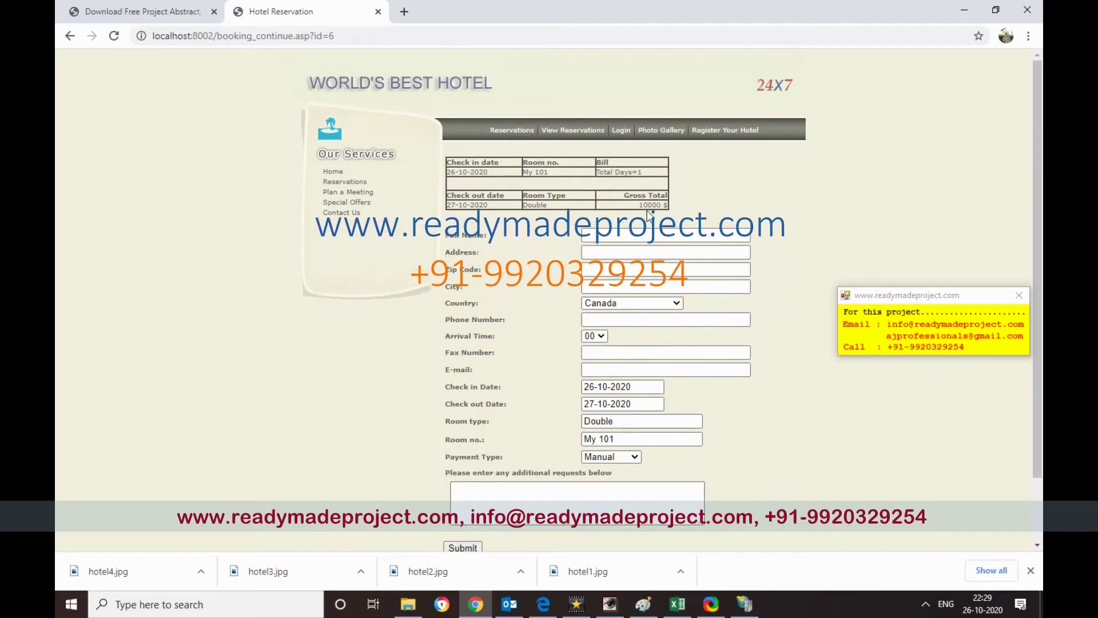
pyautogui.moveTo(639, 204); pyautogui.dragTo(658, 204)
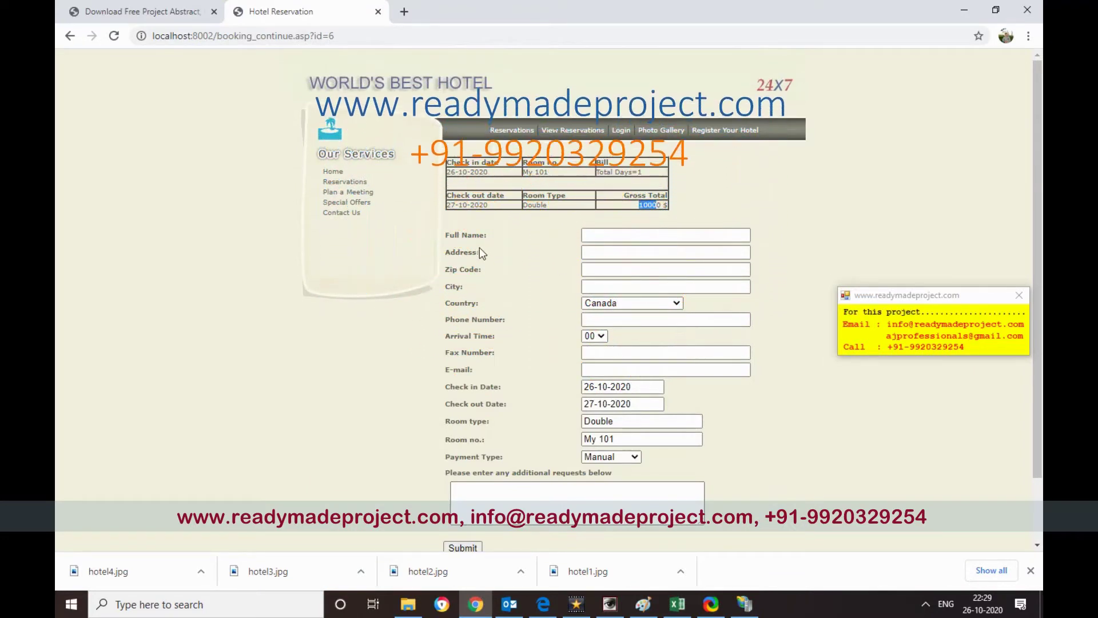
pyautogui.click(627, 235)
pyautogui.write('Aniket')
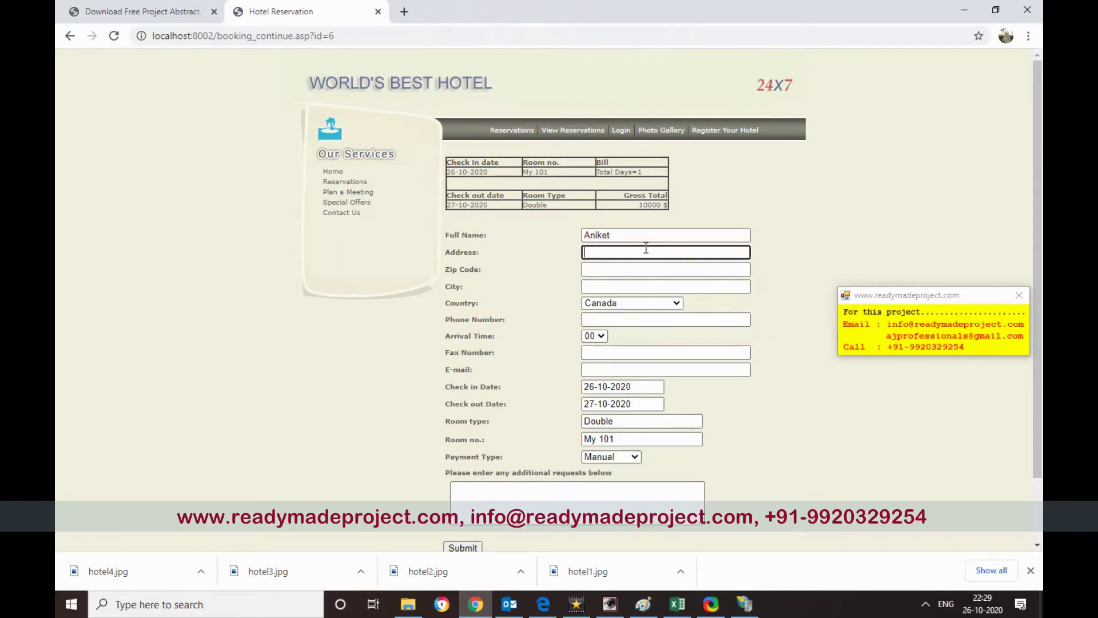
pyautogui.write('Mumbai')
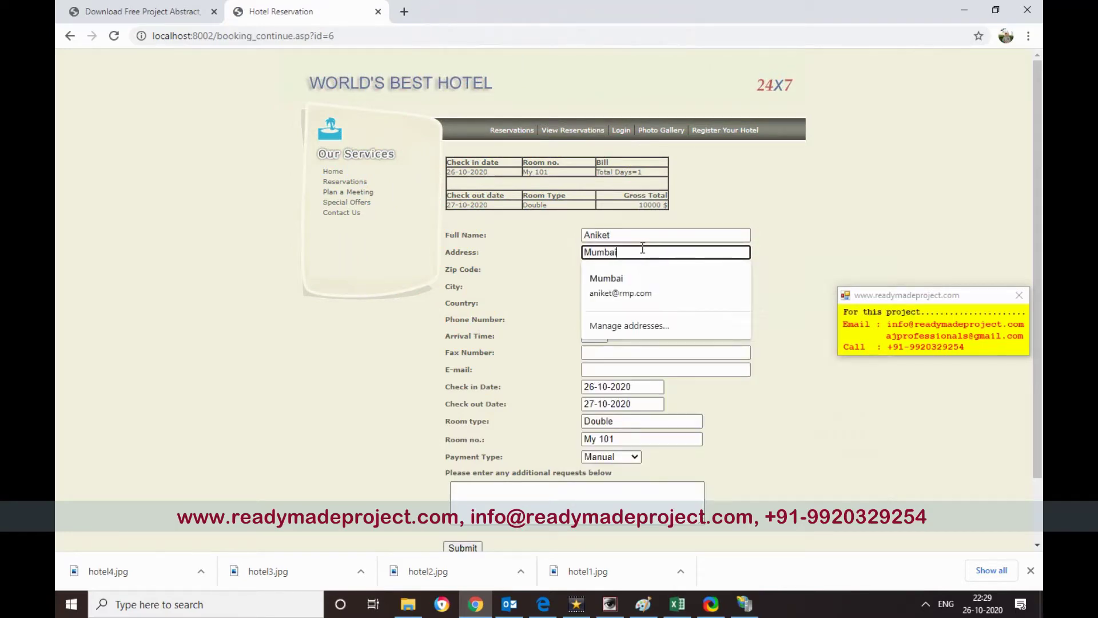
pyautogui.click(782, 268)
pyautogui.click(616, 284)
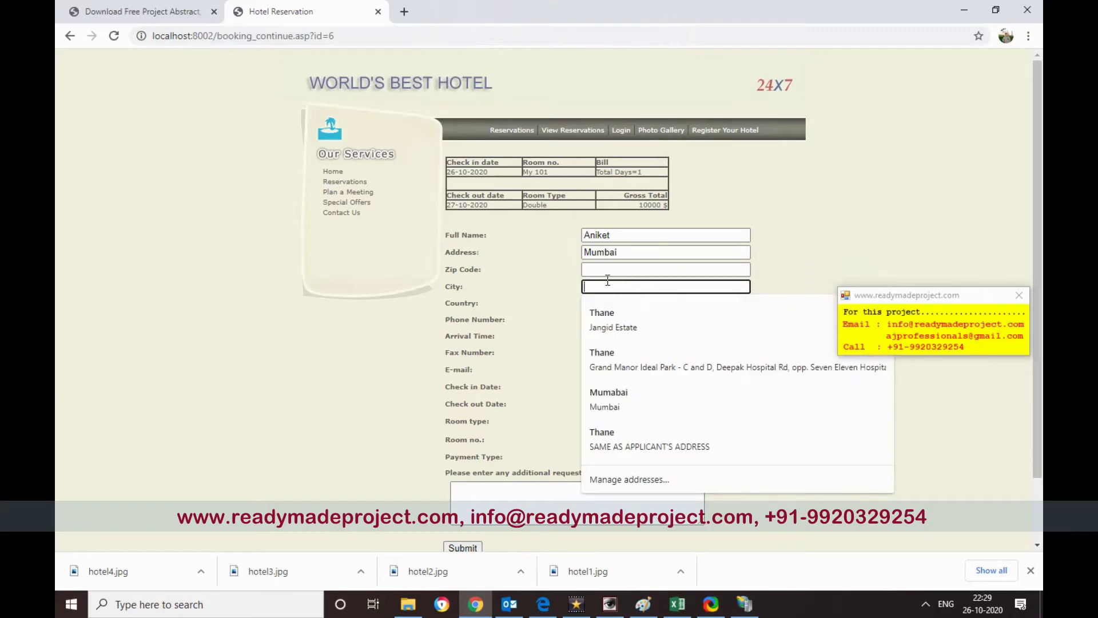
pyautogui.write('Mumbai')
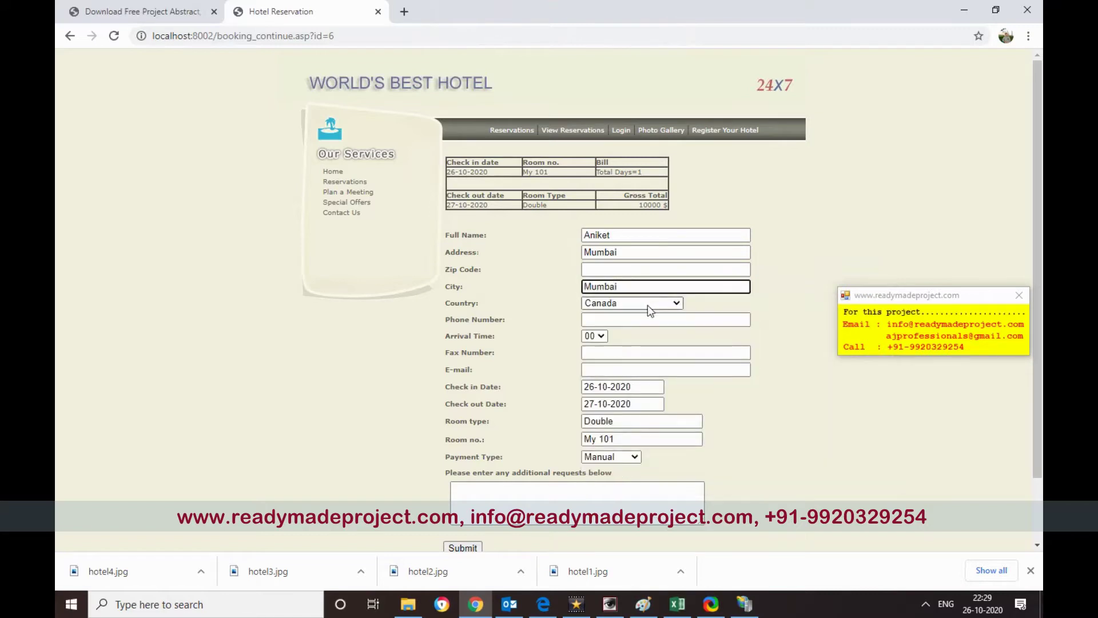
pyautogui.click(656, 302)
pyautogui.press('i')
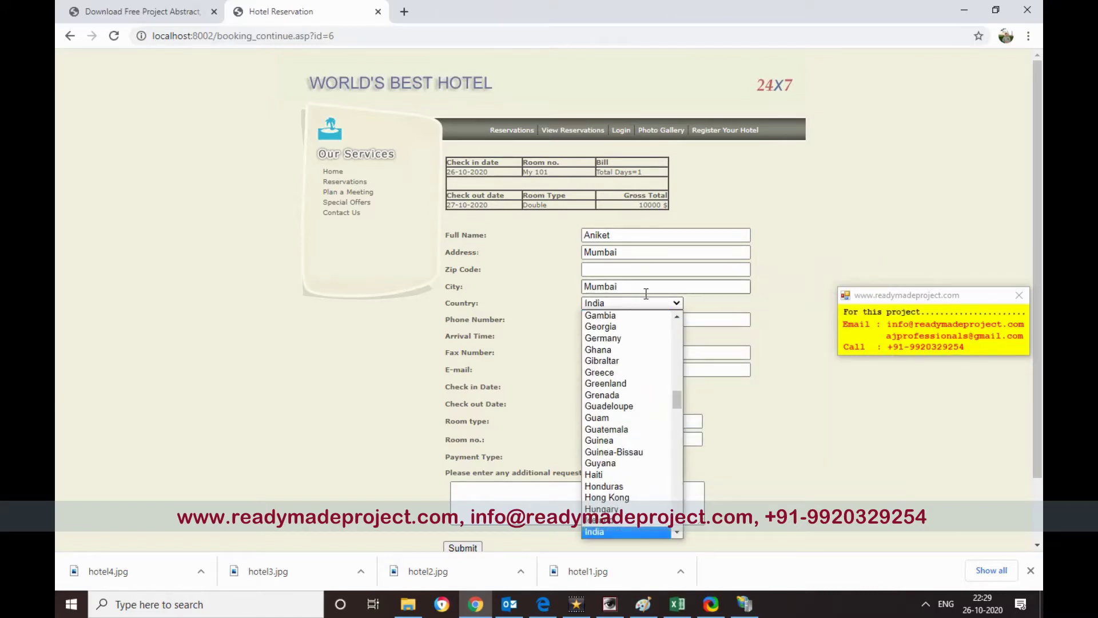
pyautogui.press('Return')
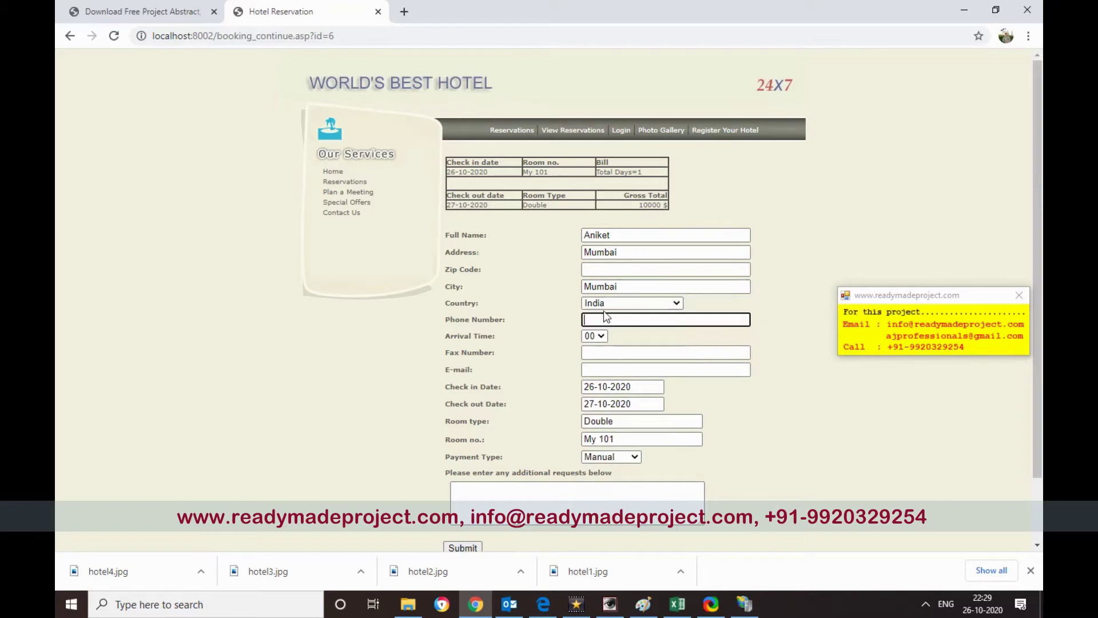
pyautogui.click(604, 337)
pyautogui.click(590, 348)
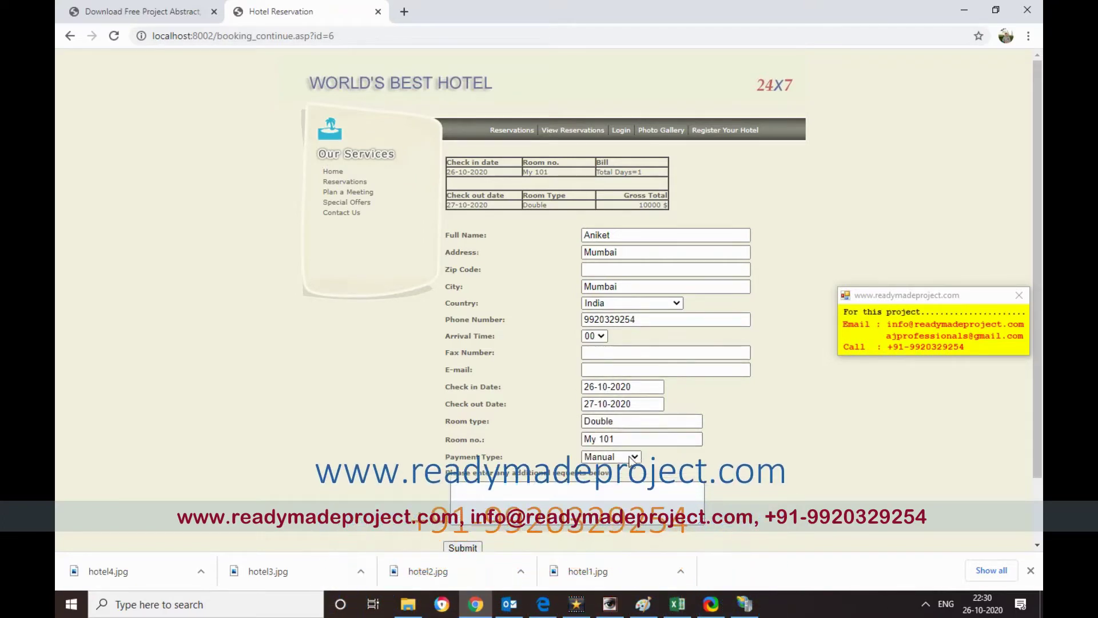
# - Add the request 'Book my room', submit, dismiss the missing-zip warning and enter zip 400001
pyautogui.scroll(-2, 588, 426)
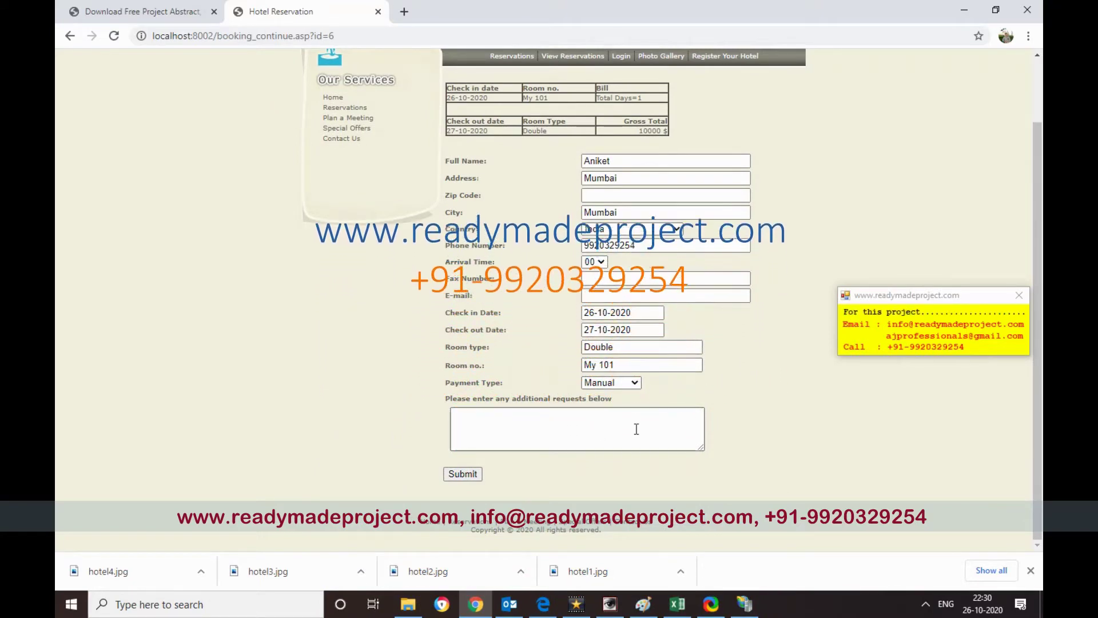
pyautogui.click(541, 418)
pyautogui.write('Boo')
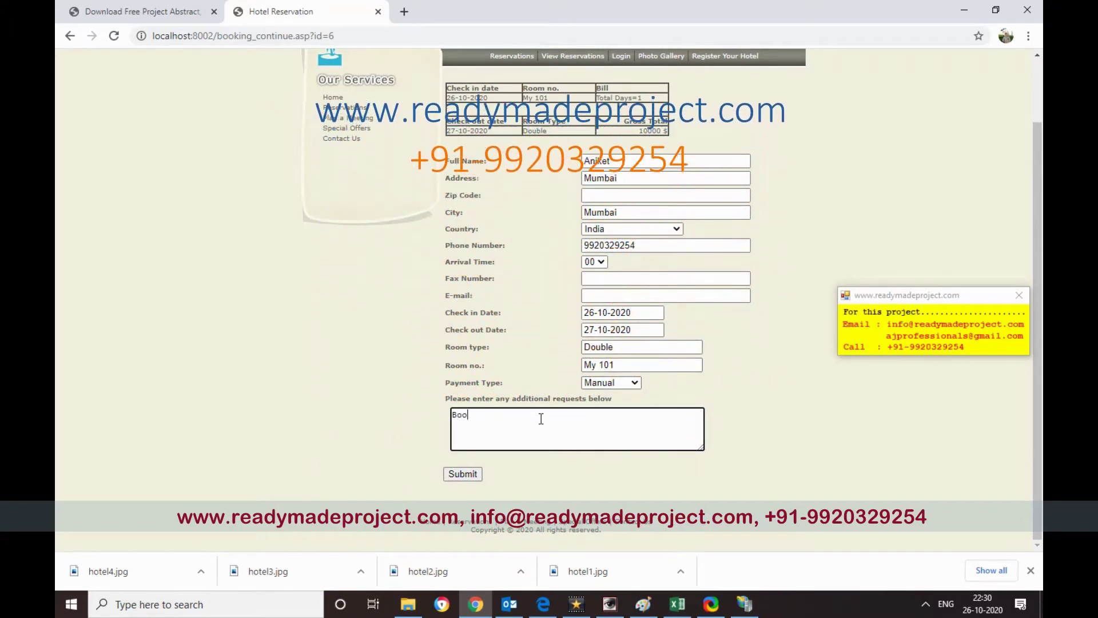
pyautogui.write('k my ho')
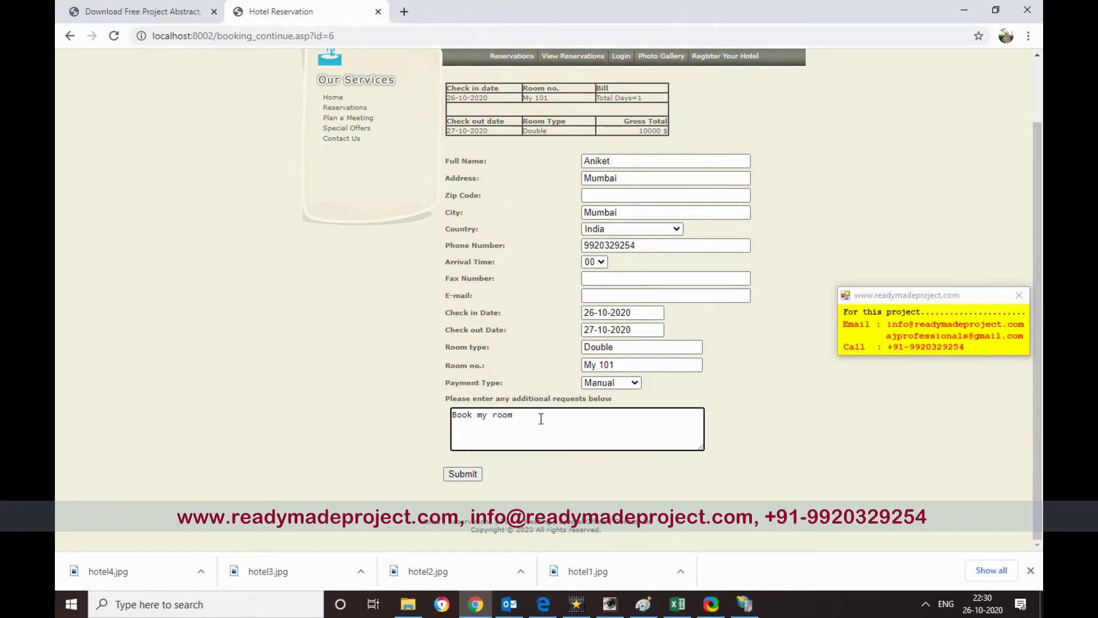
pyautogui.scroll(2, 600, 418)
pyautogui.scroll(-2, 705, 314)
pyautogui.click(464, 480)
pyautogui.click(670, 112)
pyautogui.write('400001')
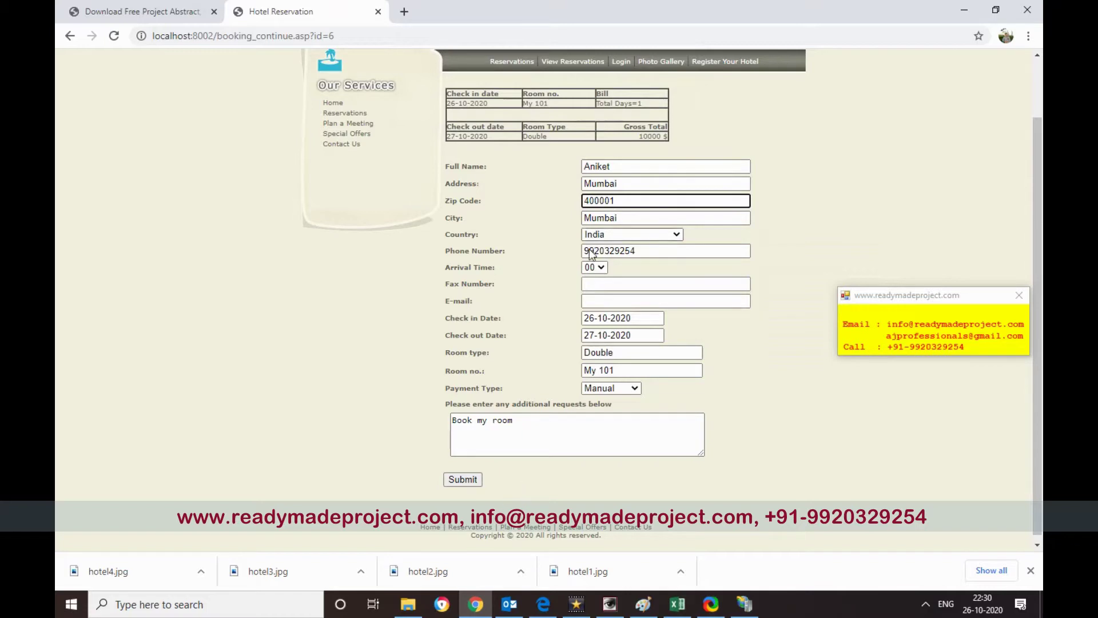
# - Submit the completed booking and copy the booking reference number it shows
pyautogui.click(475, 480)
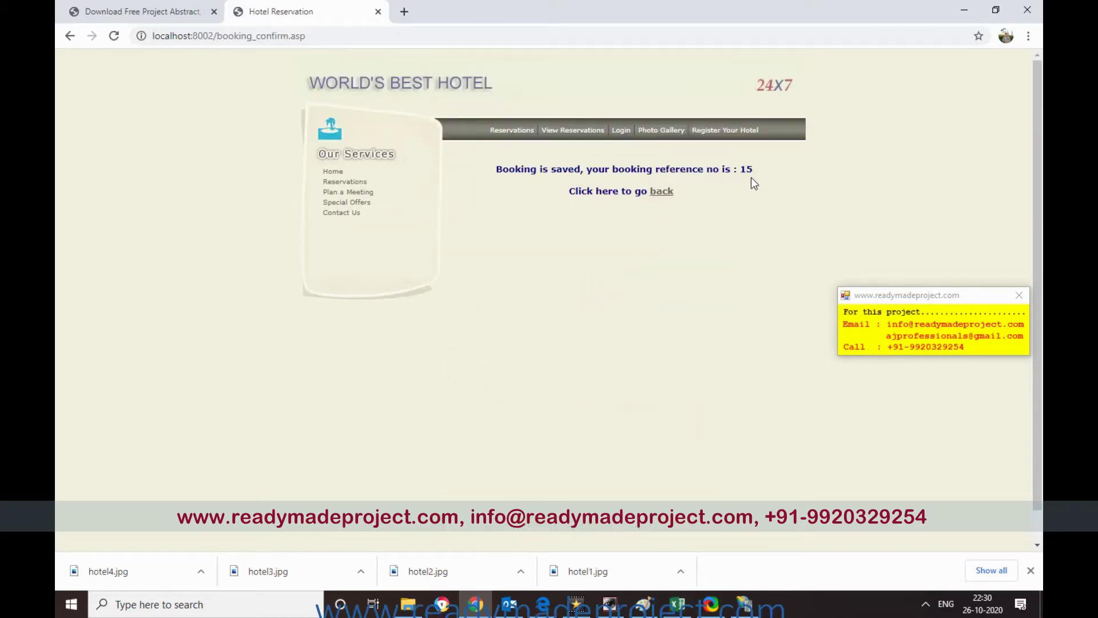
pyautogui.doubleClick(751, 172)
pyautogui.click(753, 181)
pyautogui.doubleClick(754, 168)
pyautogui.click(748, 180)
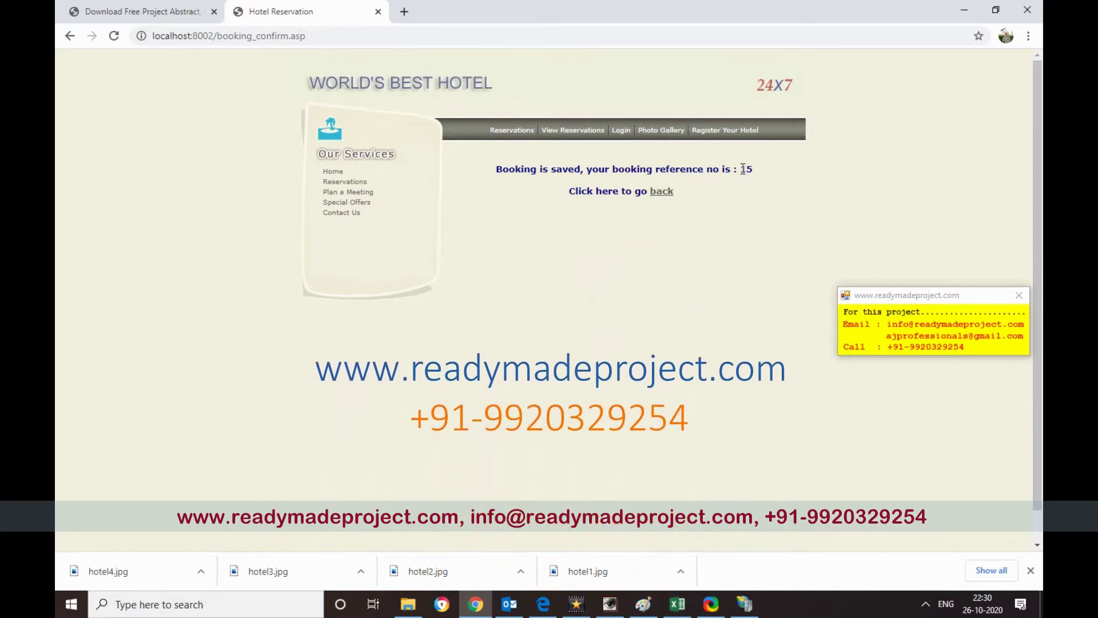
pyautogui.doubleClick(747, 169)
pyautogui.hotkey('ctrl', 'c')
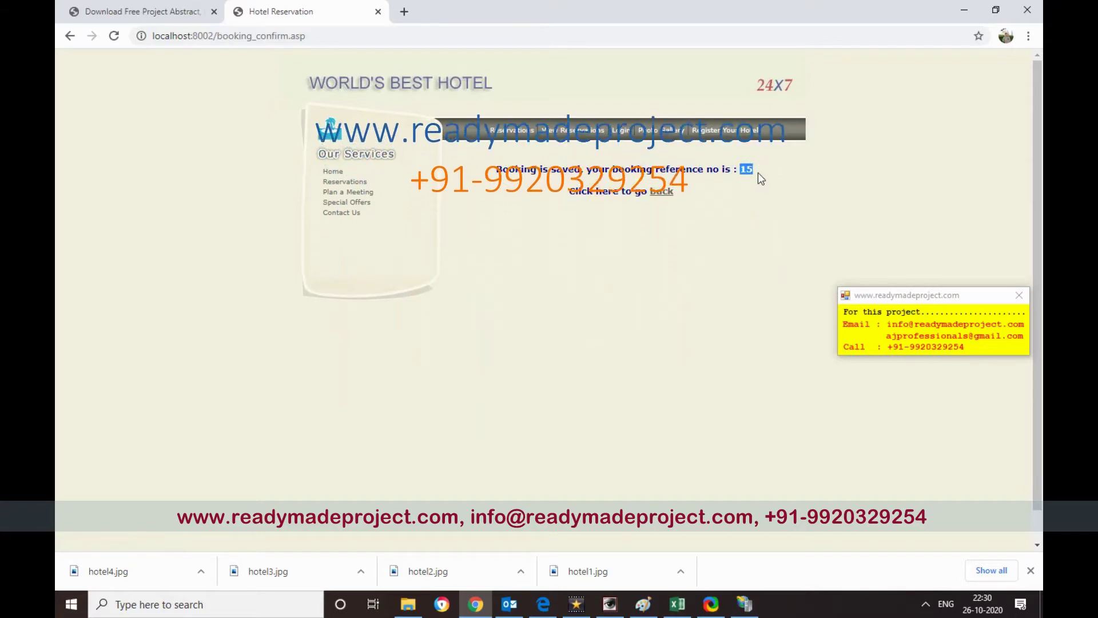
# - Paste the booking reference into the View Reservations page to look up the booking
pyautogui.click(572, 130)
pyautogui.click(619, 163)
pyautogui.hotkey('ctrl', 'v')
pyautogui.click(633, 179)
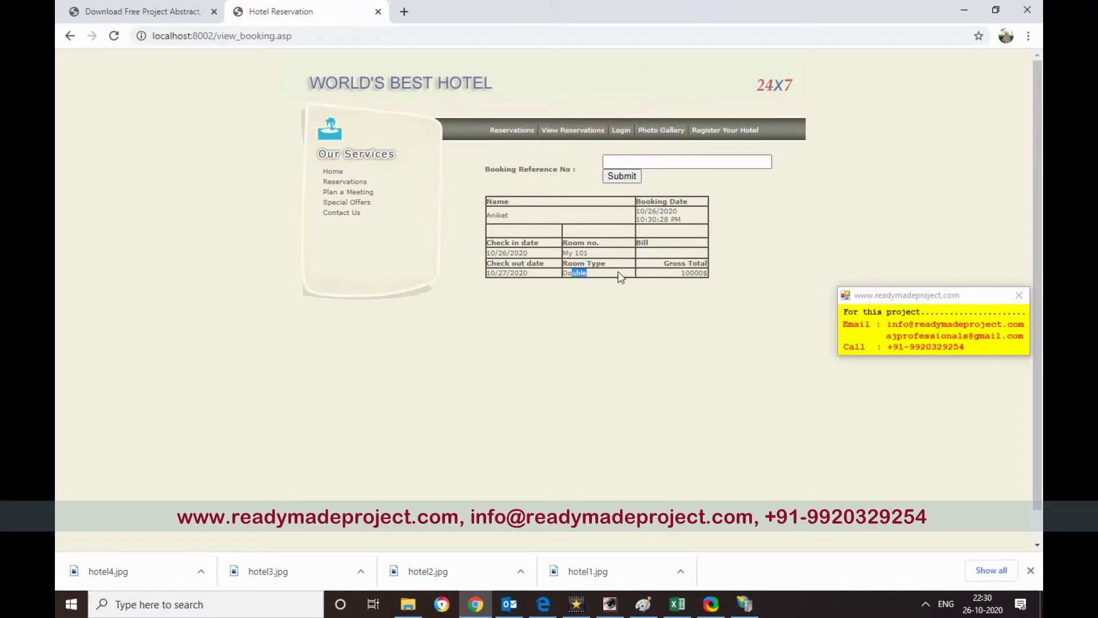
pyautogui.click(690, 264)
# - On the Reservations search page, choose UAE as the country
pyautogui.click(512, 131)
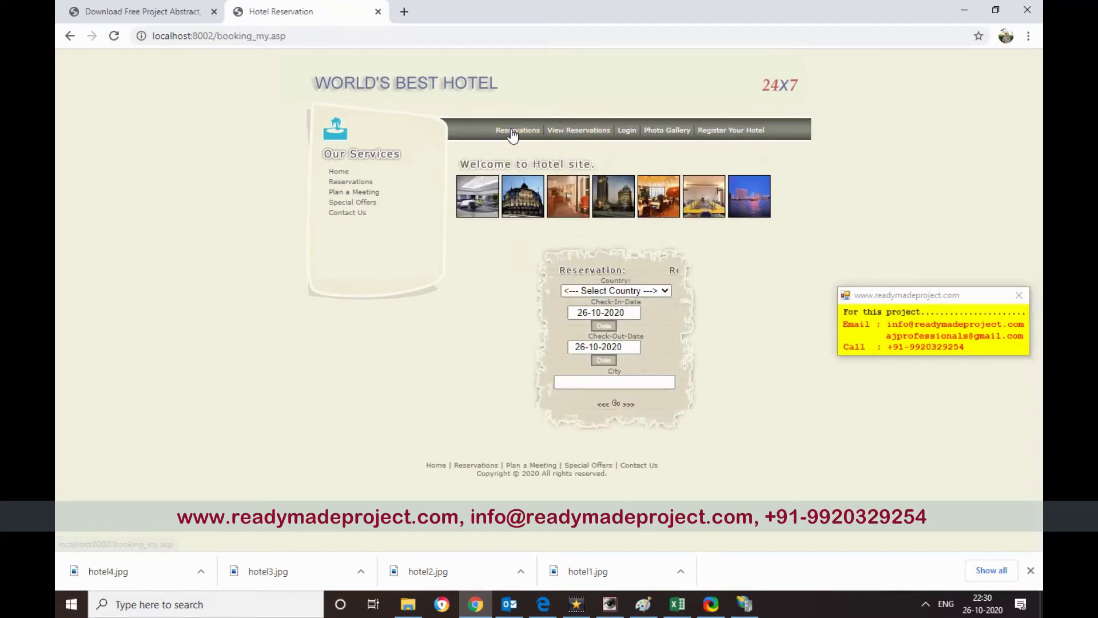
pyautogui.click(625, 290)
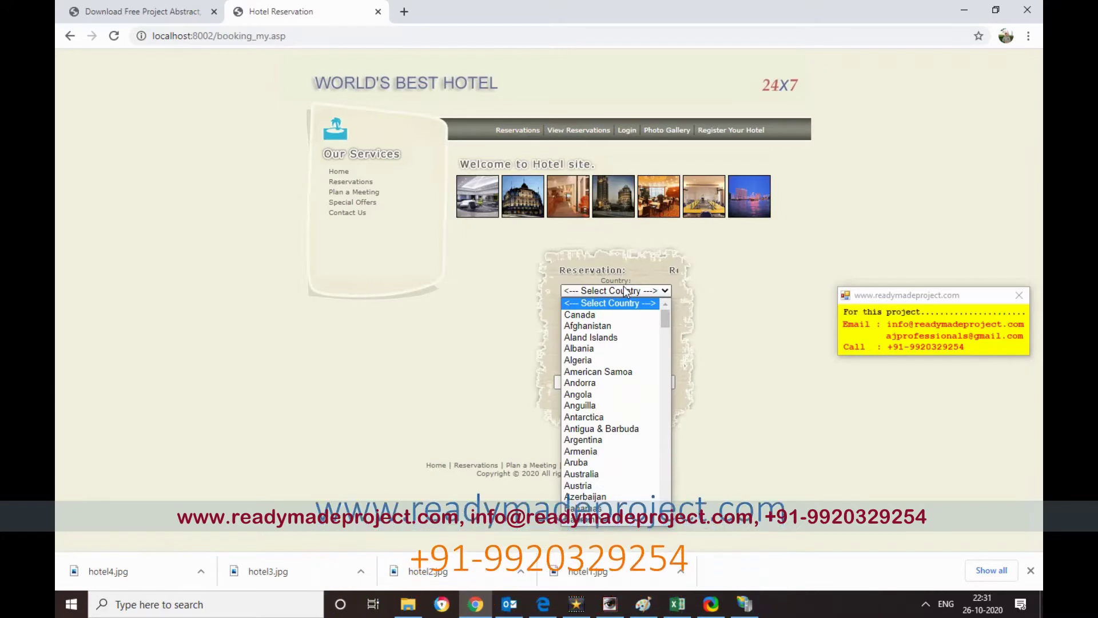
pyautogui.press('u')
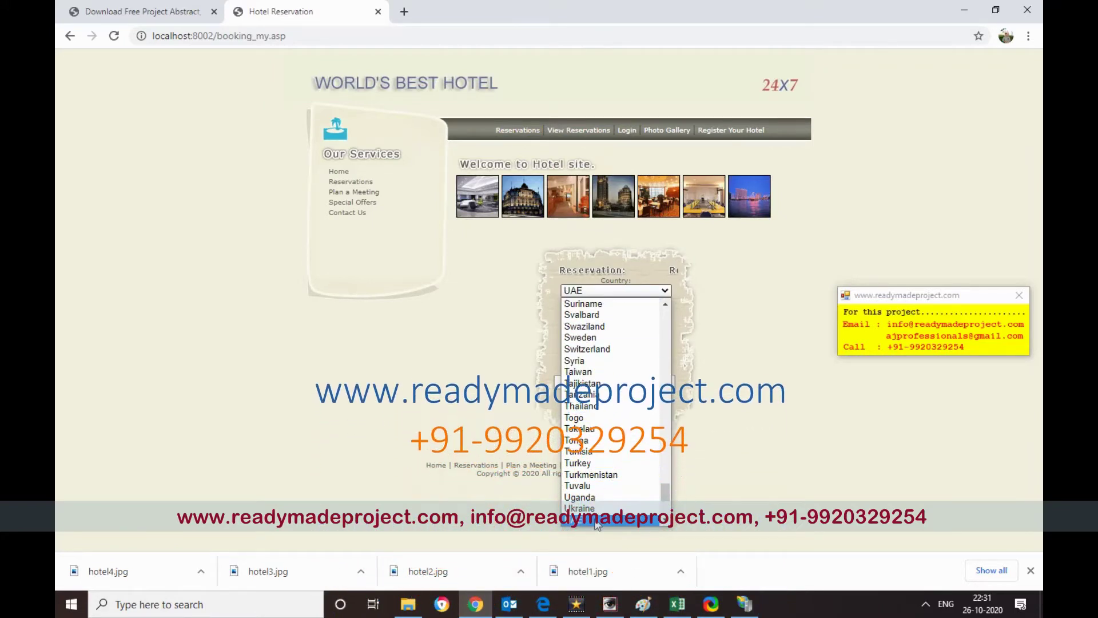
pyautogui.click(594, 523)
# - Set check-in 28-10-2020, check-out 30-10-2020, city Dubai, and run the search
pyautogui.click(586, 347)
pyautogui.click(584, 313)
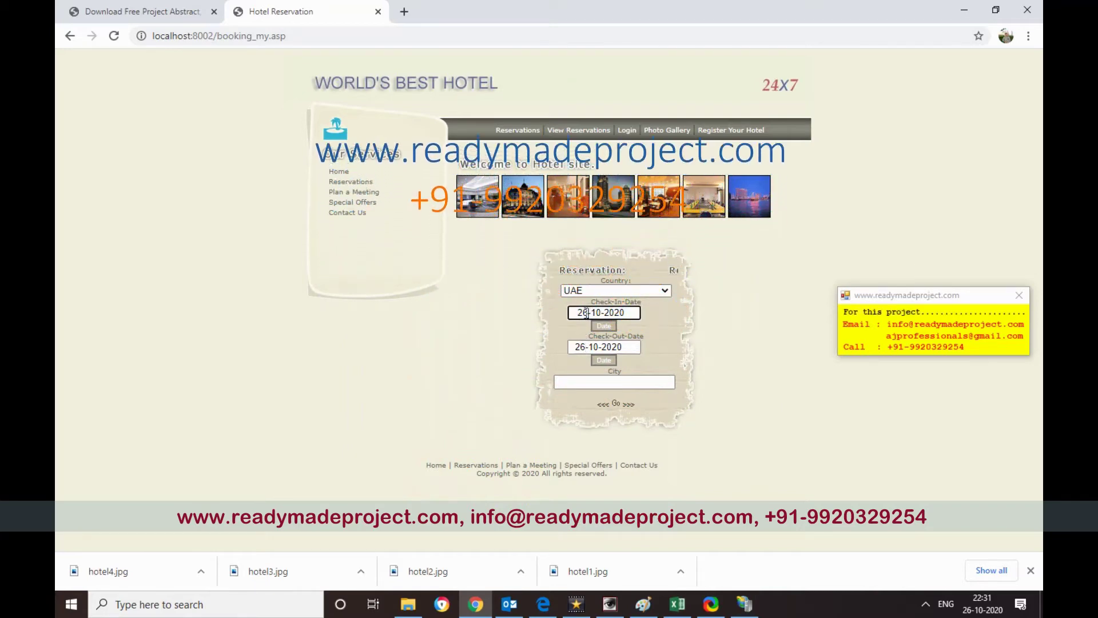
pyautogui.write('8')
pyautogui.doubleClick(577, 347)
pyautogui.write('30')
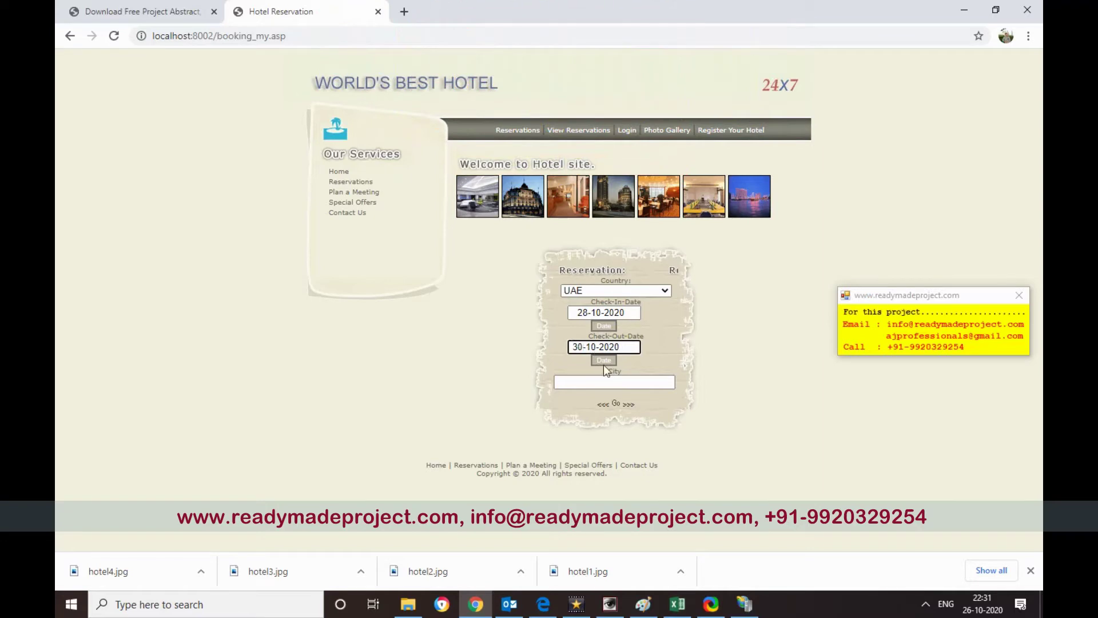
pyautogui.click(612, 385)
pyautogui.write('D')
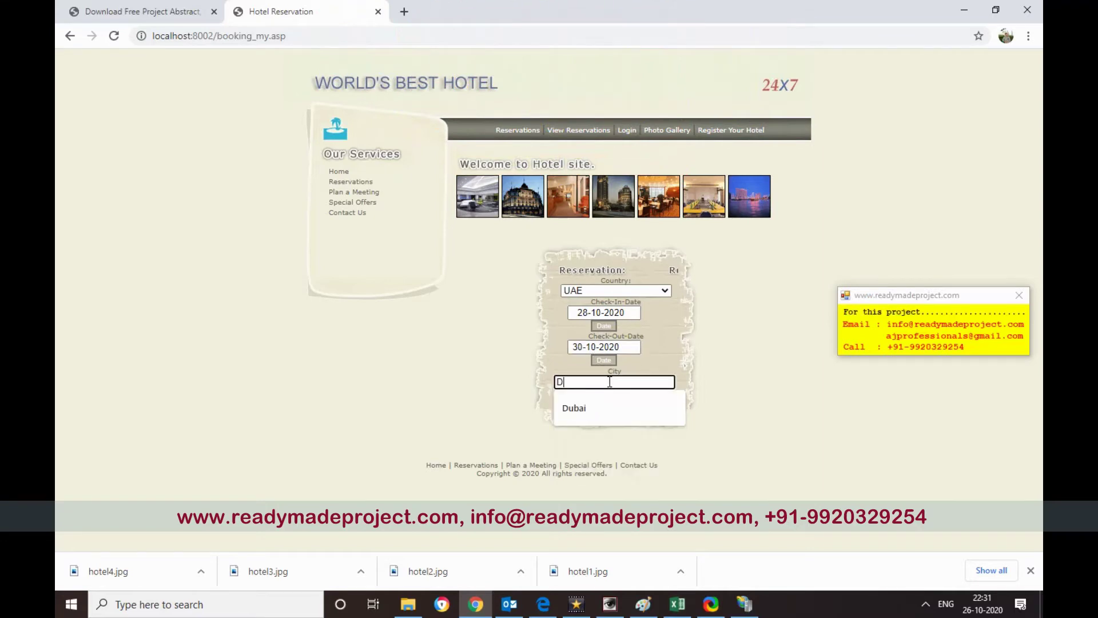
pyautogui.write('ubai')
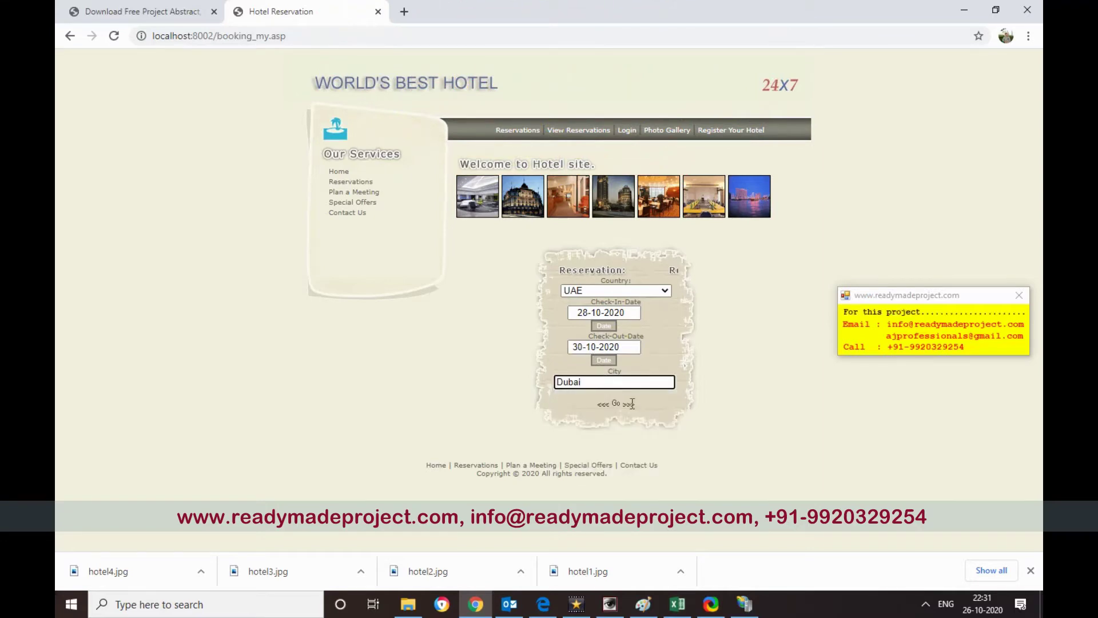
pyautogui.click(617, 405)
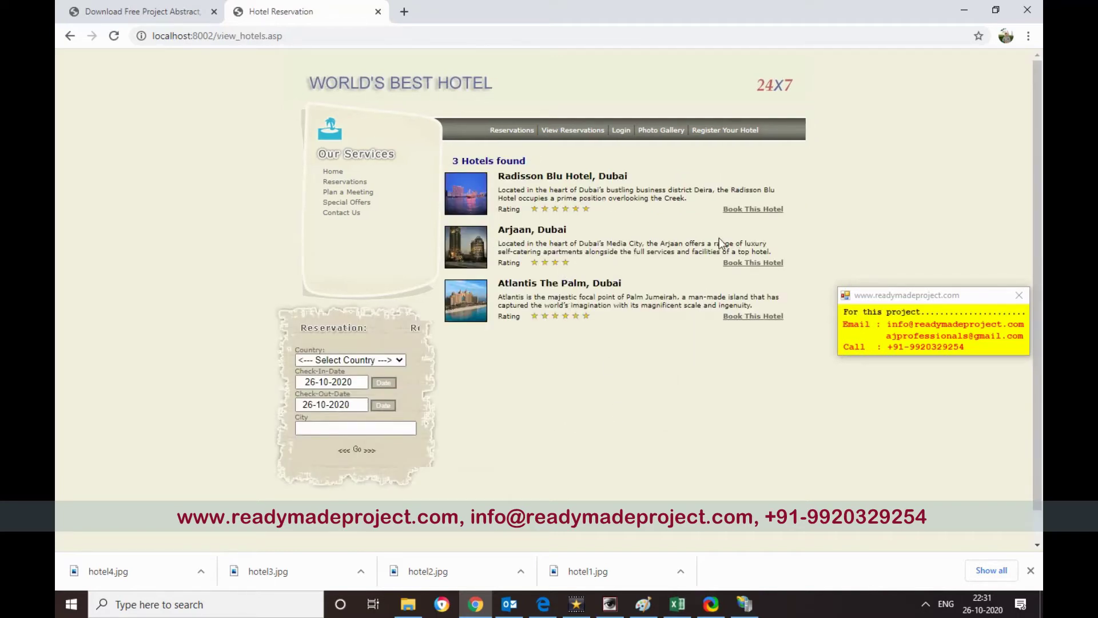
# - Open the Arjaan, Dubai booking page and review its Single 800$, Double 1200$ and Suit 2200$ rates
pyautogui.click(754, 264)
pyautogui.scroll(-2, 657, 299)
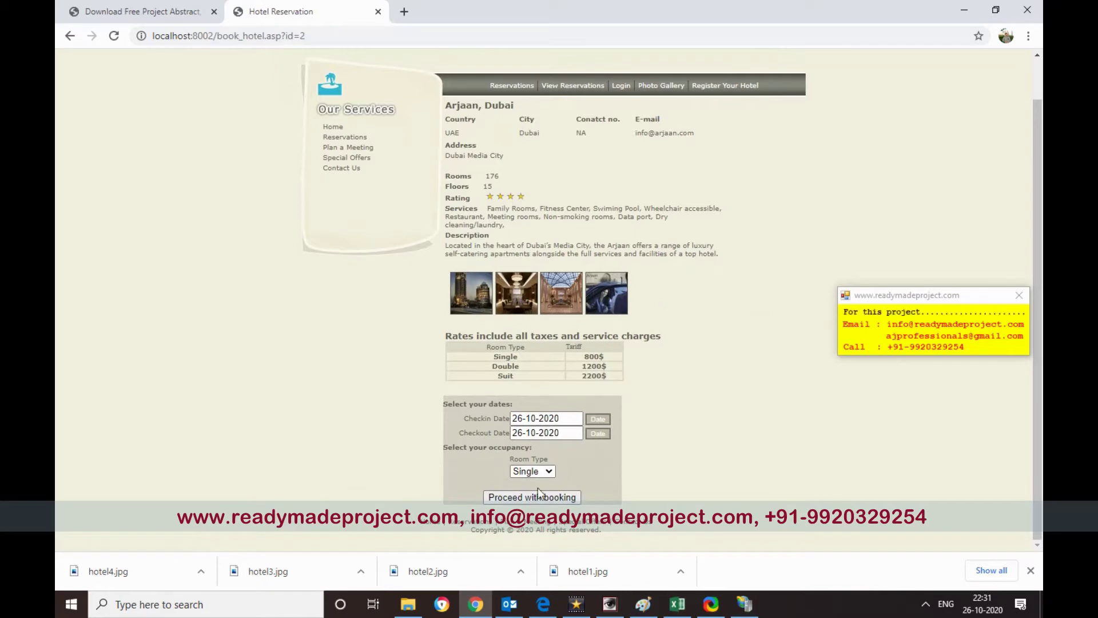
pyautogui.scroll(2, 654, 231)
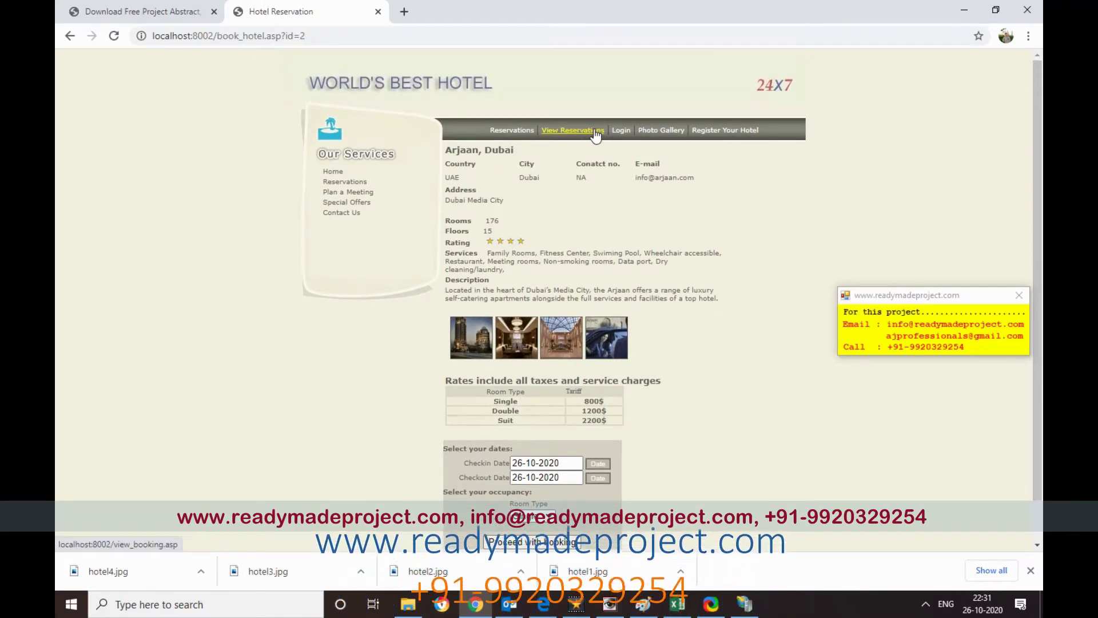
# - Open the Photo Gallery and view the second Taj Hotel, Mumbai photo full size
pyautogui.click(657, 131)
pyautogui.scroll(-1, 634, 280)
pyautogui.scroll(-15, 634, 280)
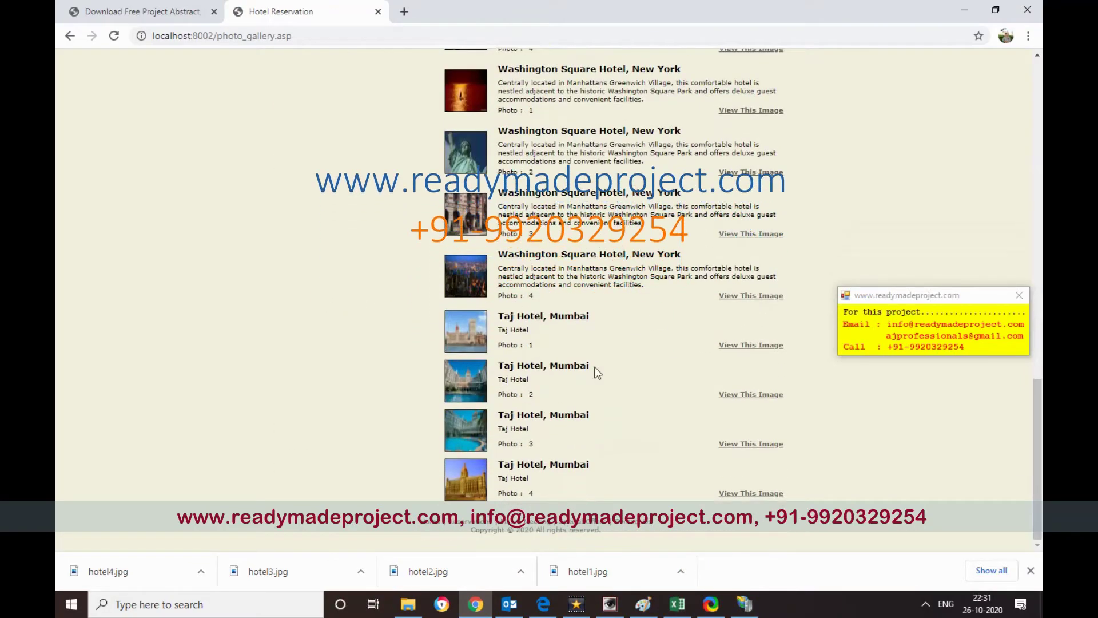
pyautogui.click(751, 395)
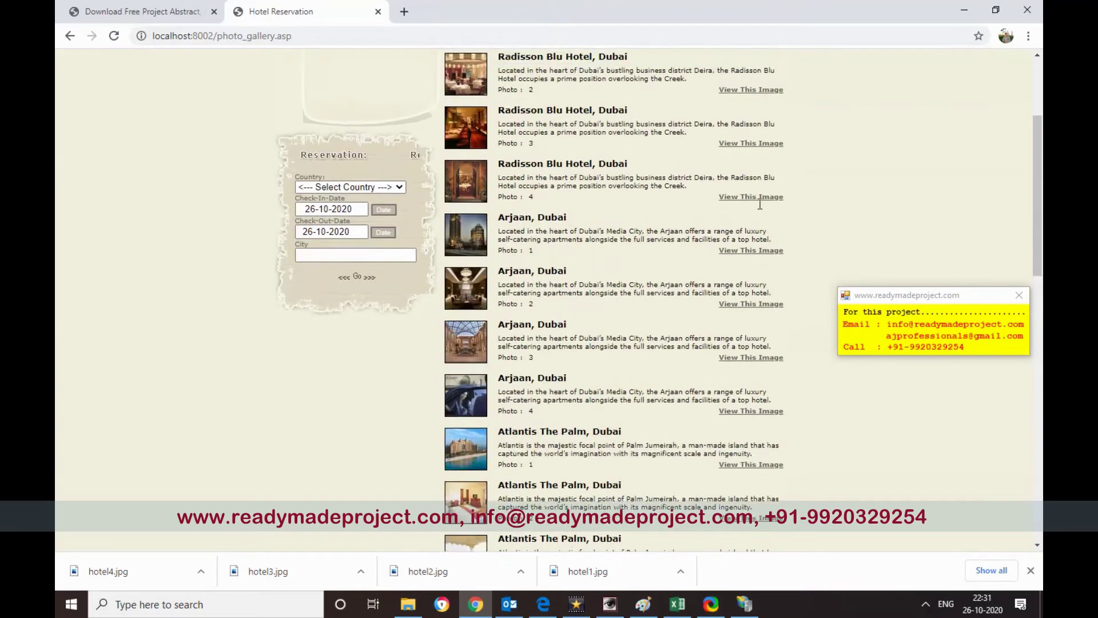
pyautogui.scroll(3, 760, 205)
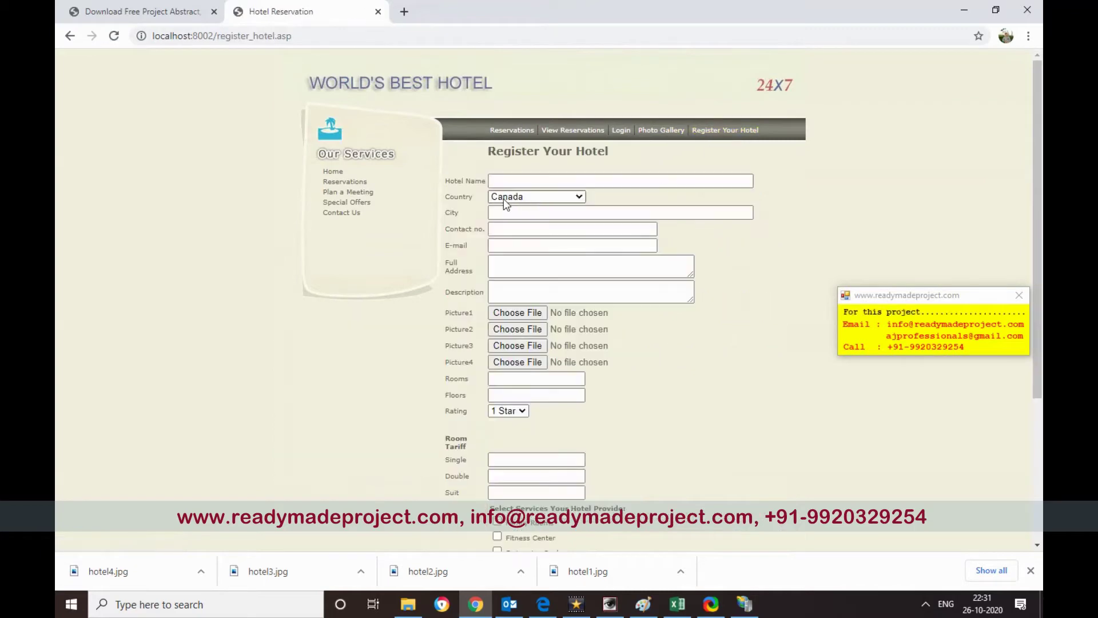
# - Enter 'Oberai palm' as the hotel name and choose India as its country
pyautogui.click(504, 180)
pyautogui.click(504, 181)
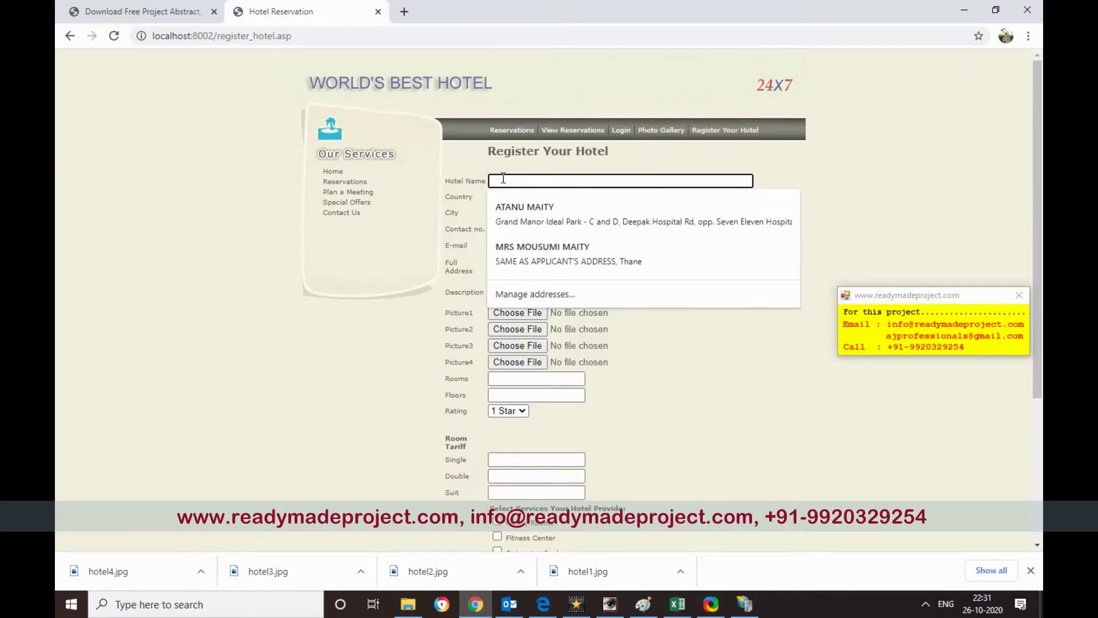
pyautogui.write('Oberai palm')
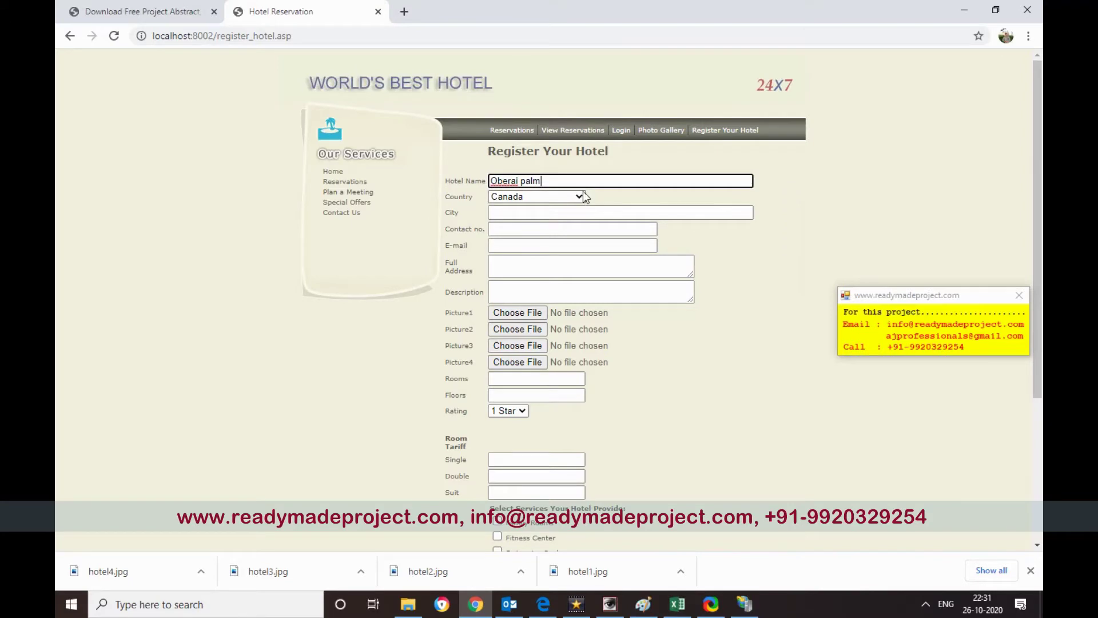
pyautogui.click(582, 192)
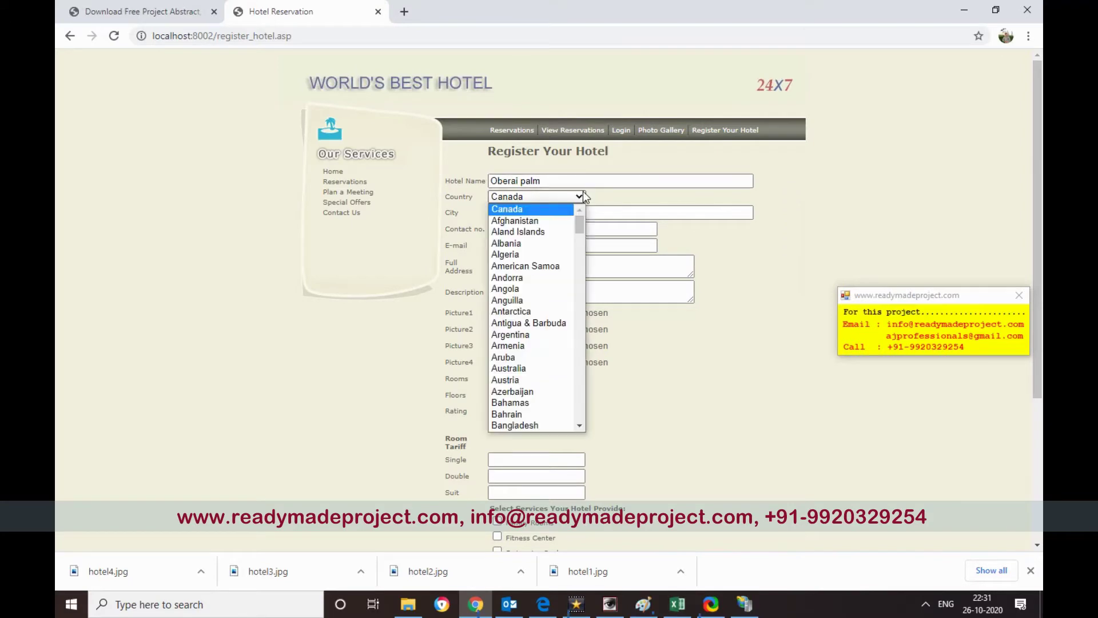
pyautogui.press('i')
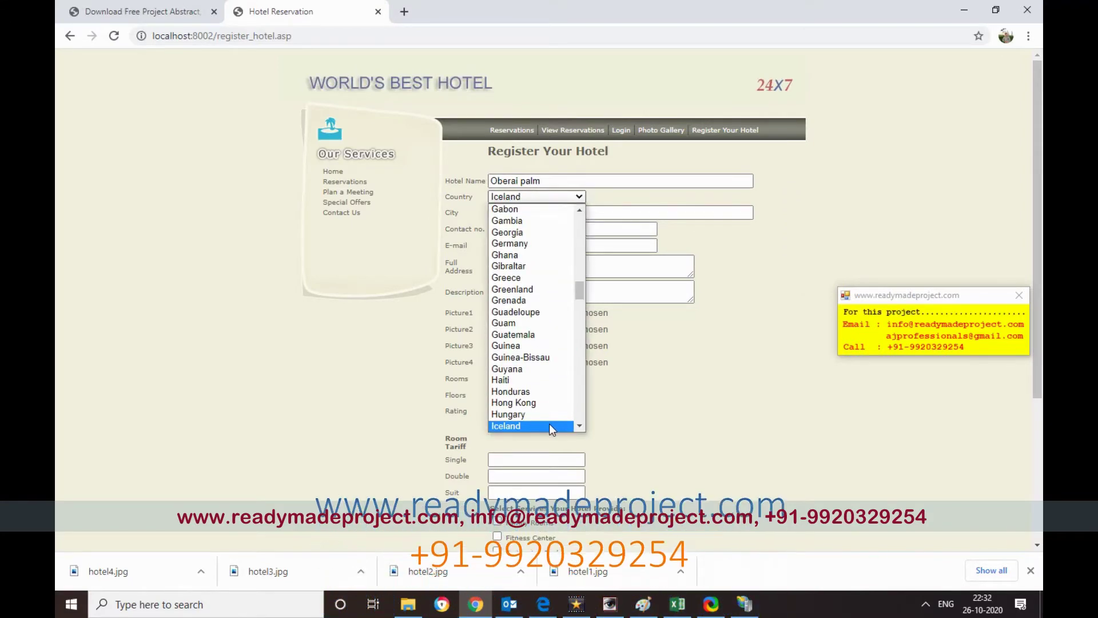
pyautogui.press('n')
pyautogui.click(548, 423)
# - Enter city Mumbai, the hotel's contact number and its e-mail address
pyautogui.click(516, 211)
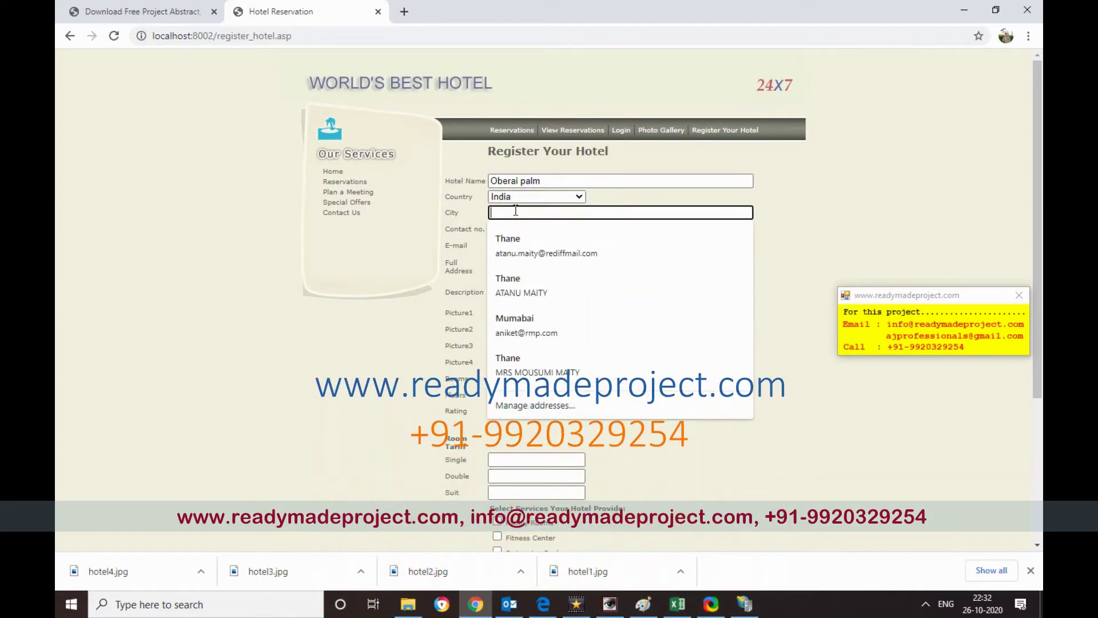
pyautogui.write('Mumbai')
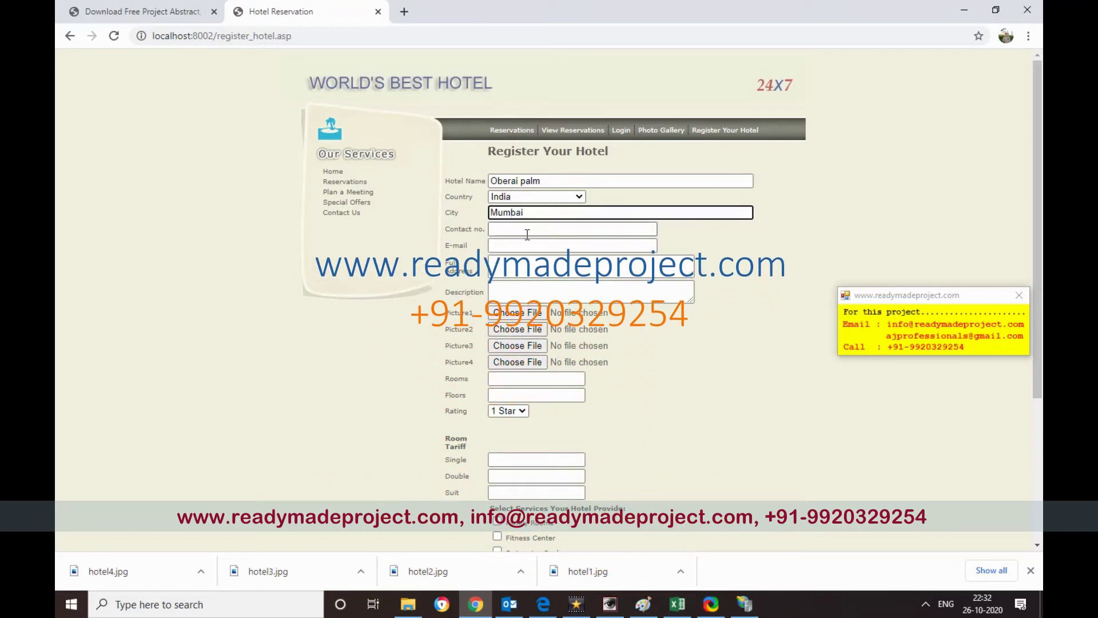
pyautogui.click(541, 233)
pyautogui.click(527, 253)
pyautogui.click(526, 243)
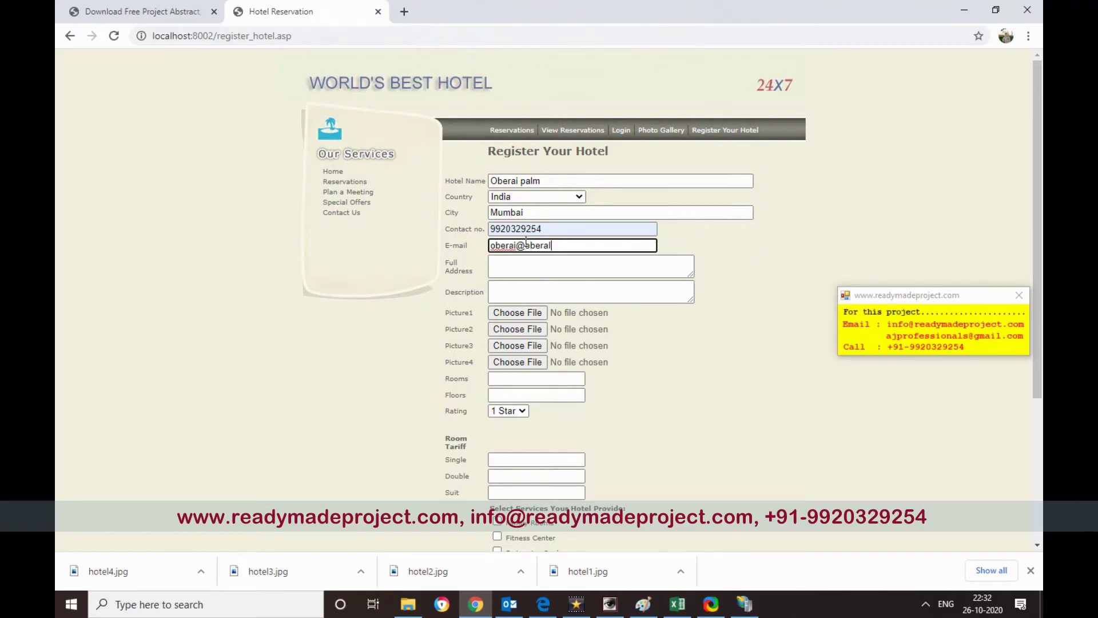
# - Fill the full address and copy the hotel name 'Oberai palm' into Description
pyautogui.click(512, 267)
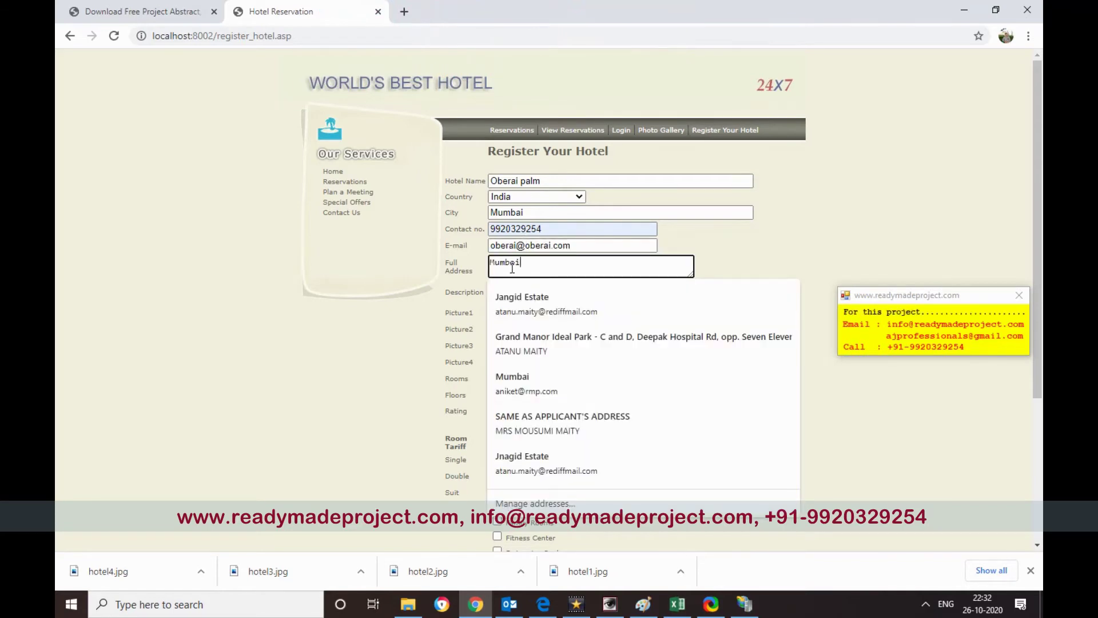
pyautogui.tripleClick(515, 180)
pyautogui.hotkey('ctrl', 'c')
pyautogui.click(578, 287)
pyautogui.hotkey('ctrl', 'v')
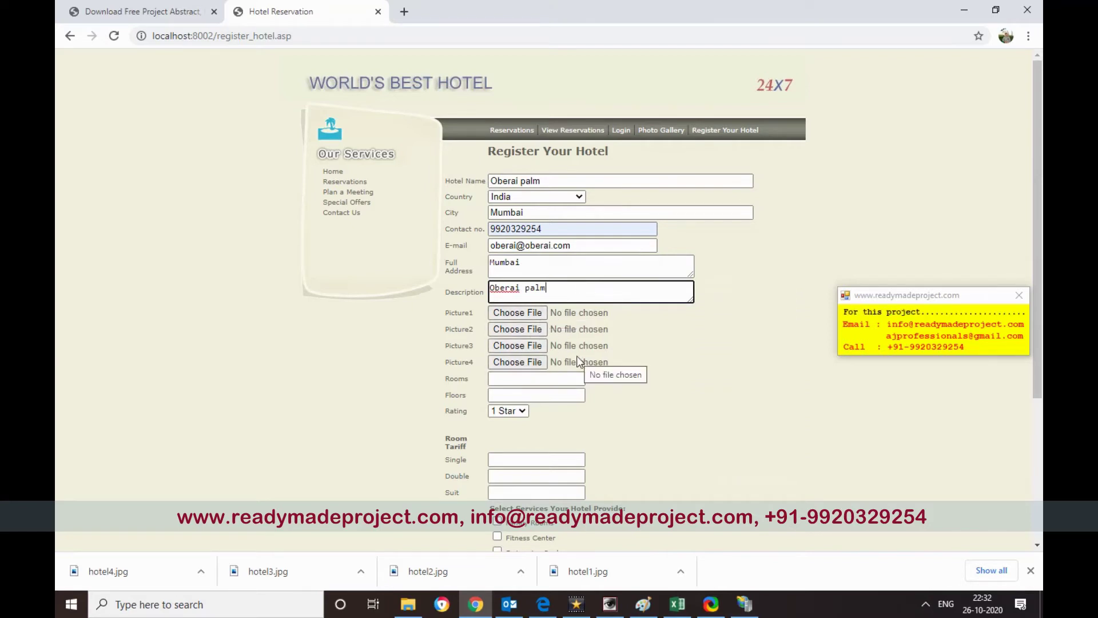
# - Attach Desktop files 6_1.gif, 6_2.gif and 6_3.gif as Picture1, Picture2 and Picture3
pyautogui.click(532, 313)
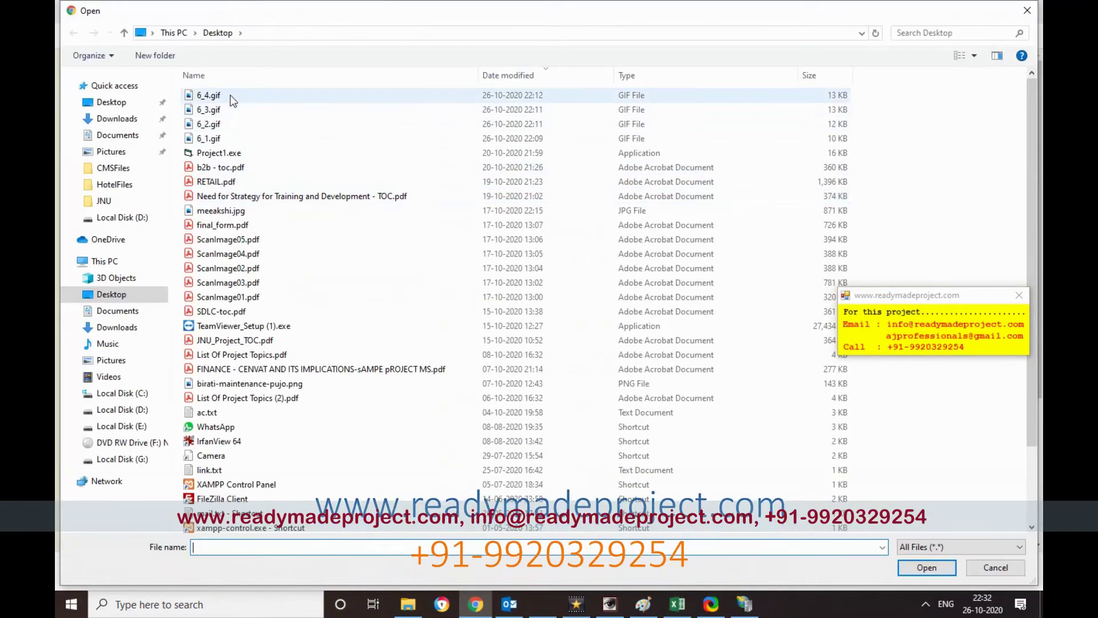
pyautogui.click(224, 140)
pyautogui.doubleClick(223, 140)
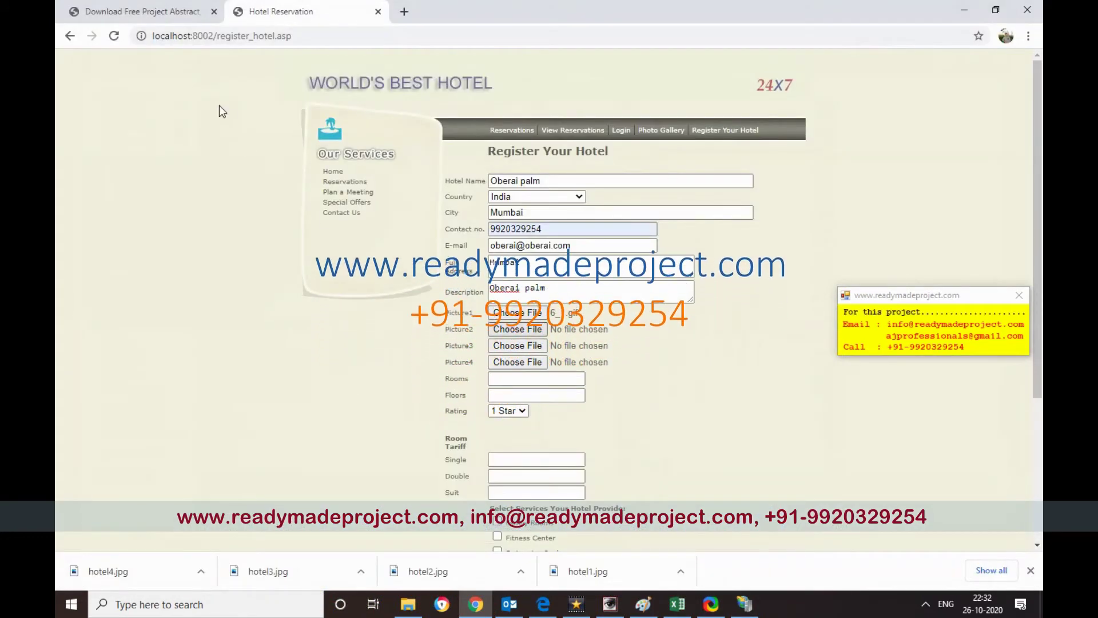
pyautogui.press('Tab')
pyautogui.press('space')
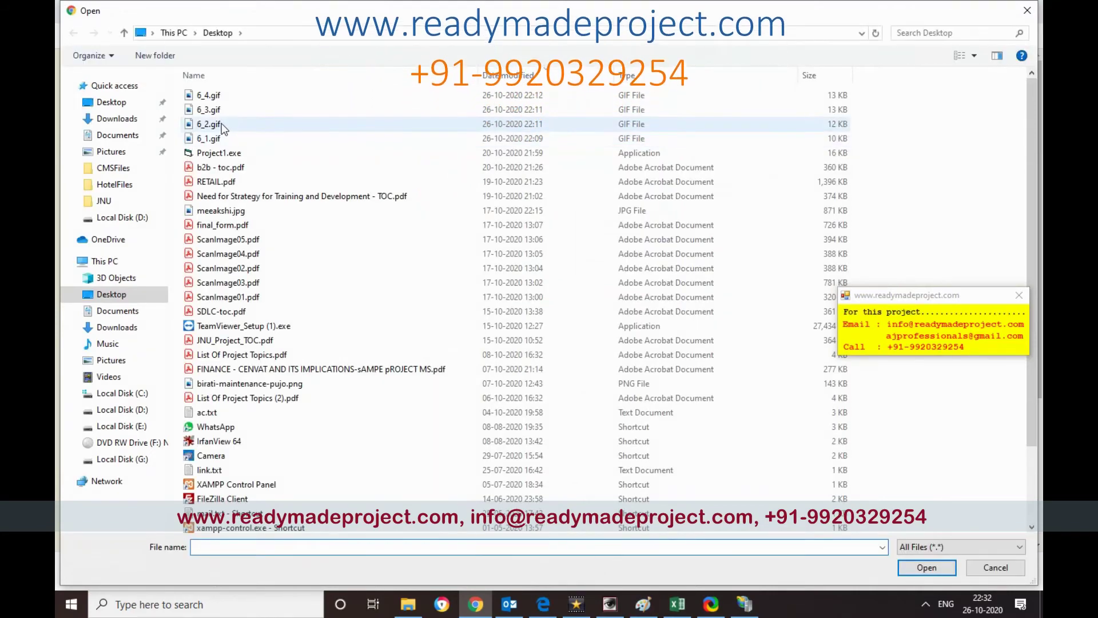
pyautogui.doubleClick(221, 124)
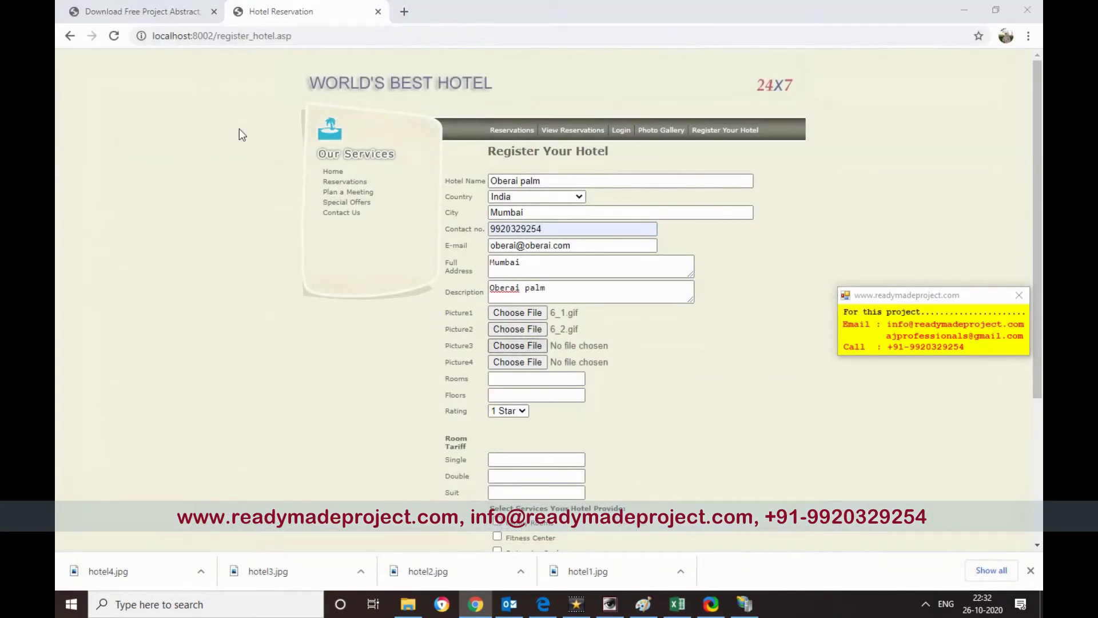
pyautogui.press('space')
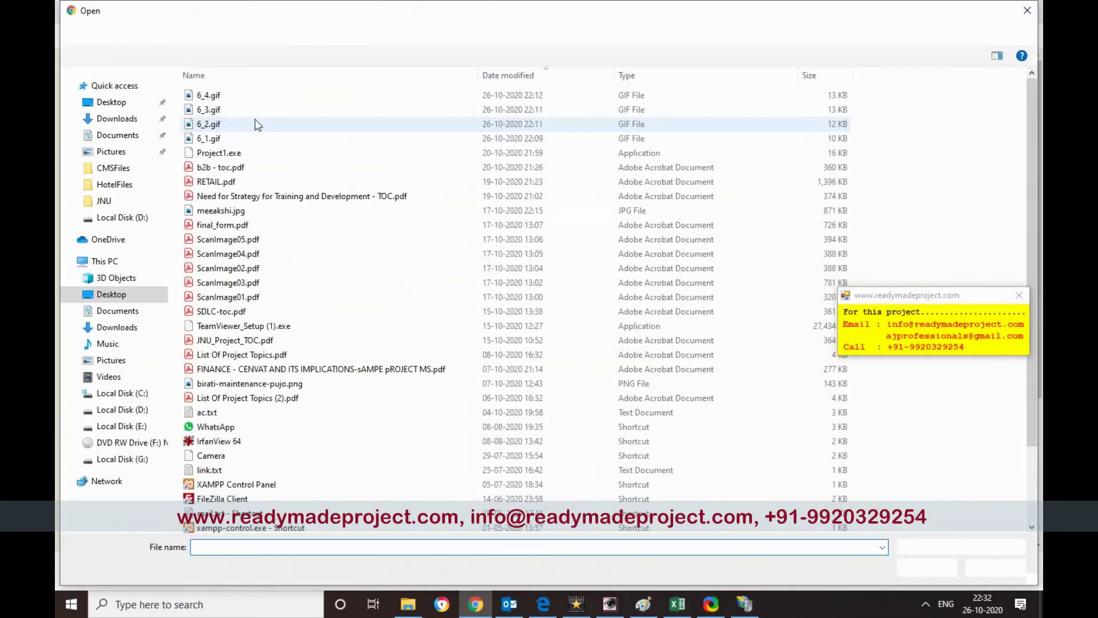
pyautogui.click(226, 111)
pyautogui.doubleClick(225, 111)
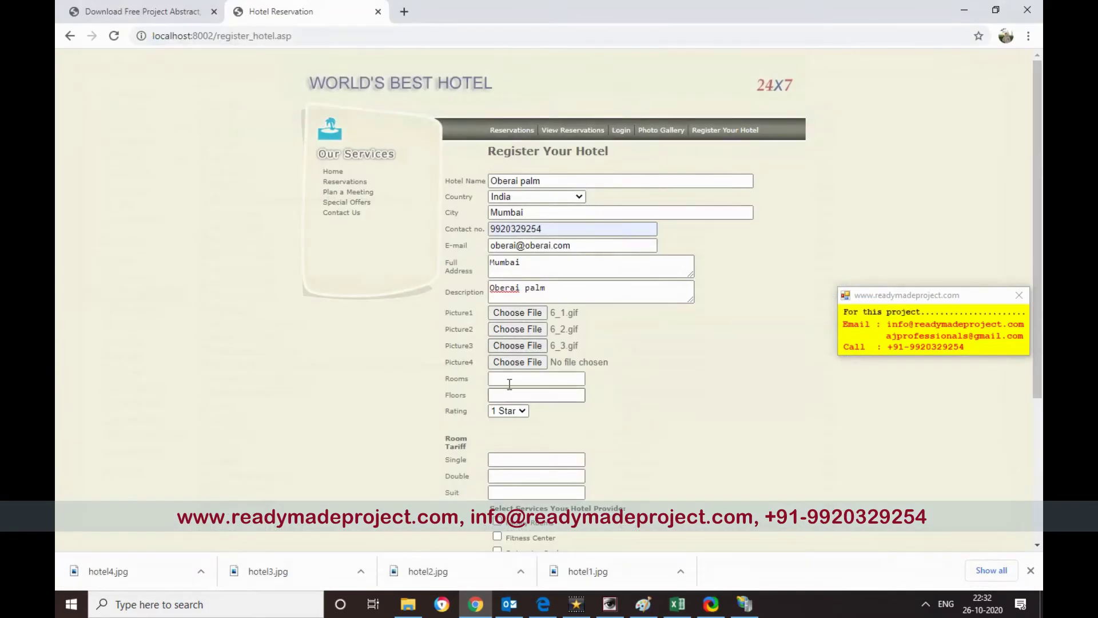
# - Set 10 rooms, 2 floors and a 4 Star rating
pyautogui.click(510, 378)
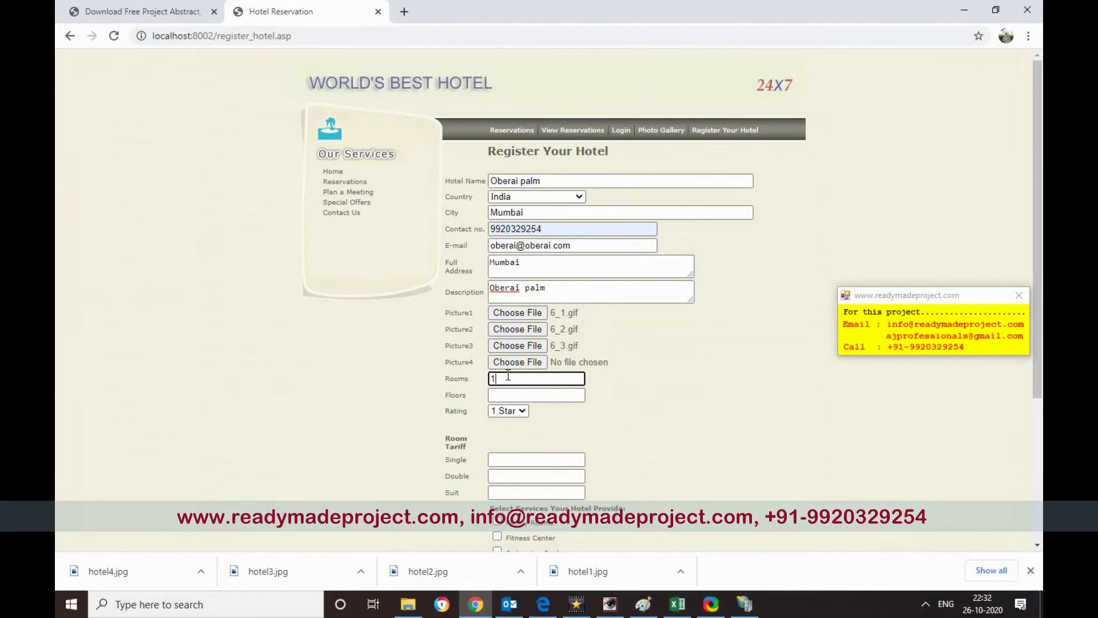
pyautogui.click(511, 392)
pyautogui.write('2')
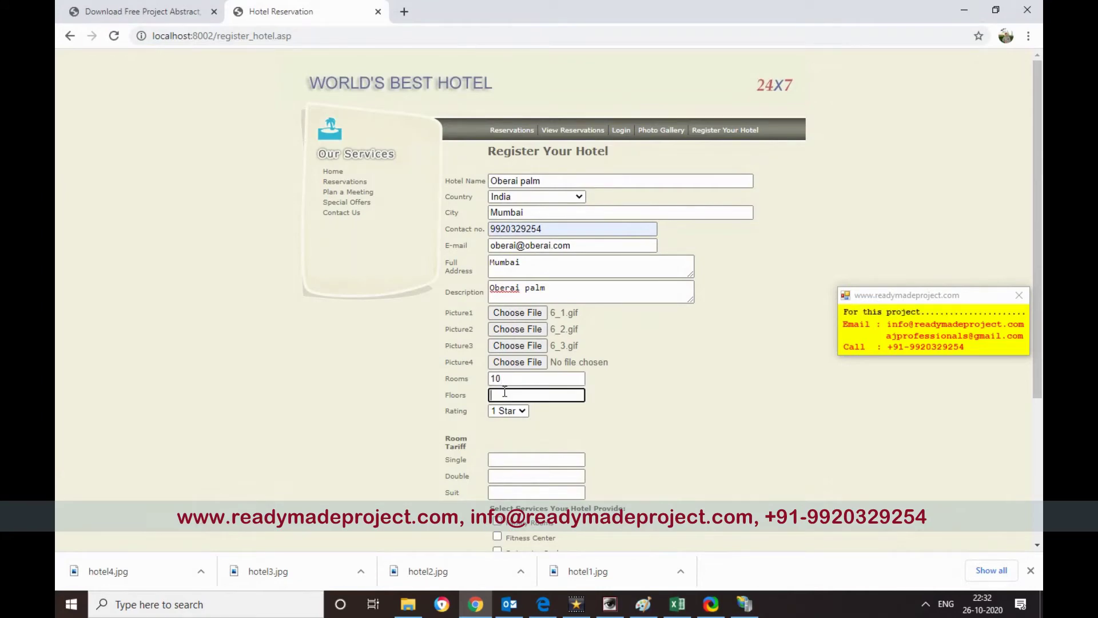
pyautogui.click(521, 412)
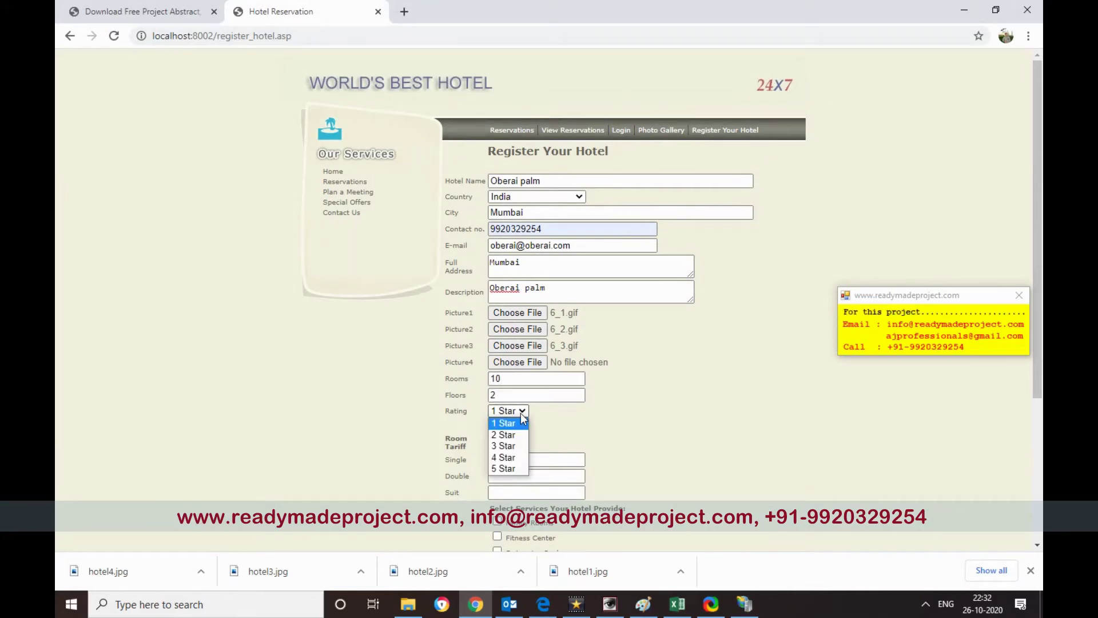
pyautogui.click(515, 457)
# - Enter room tariffs: Single 5000, Double 8500, Suit 25000
pyautogui.click(507, 455)
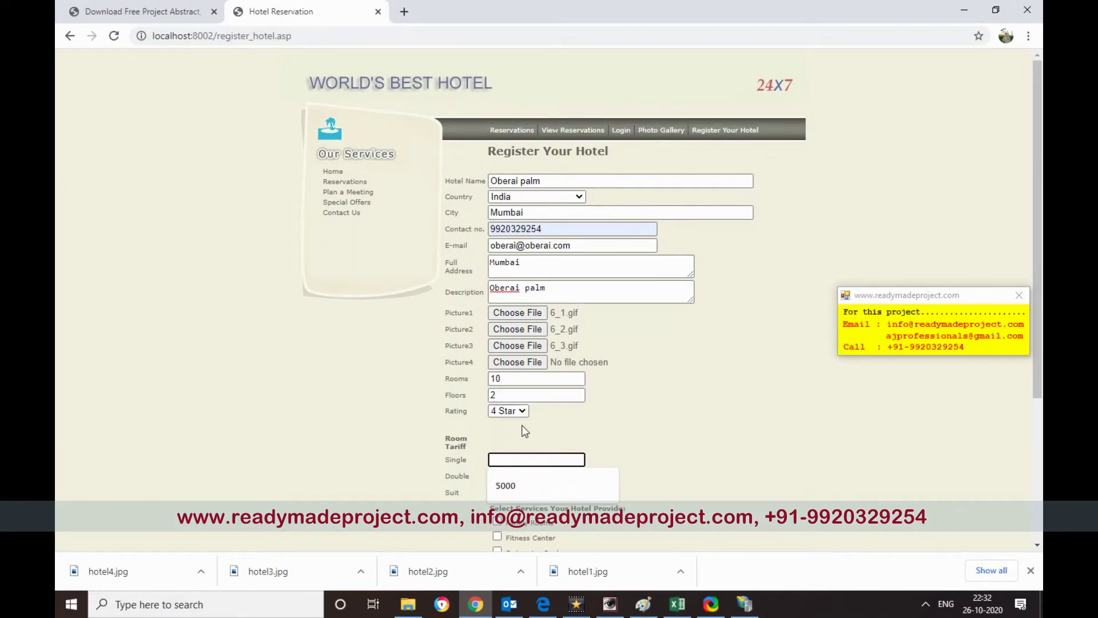
pyautogui.click(509, 485)
pyautogui.click(509, 474)
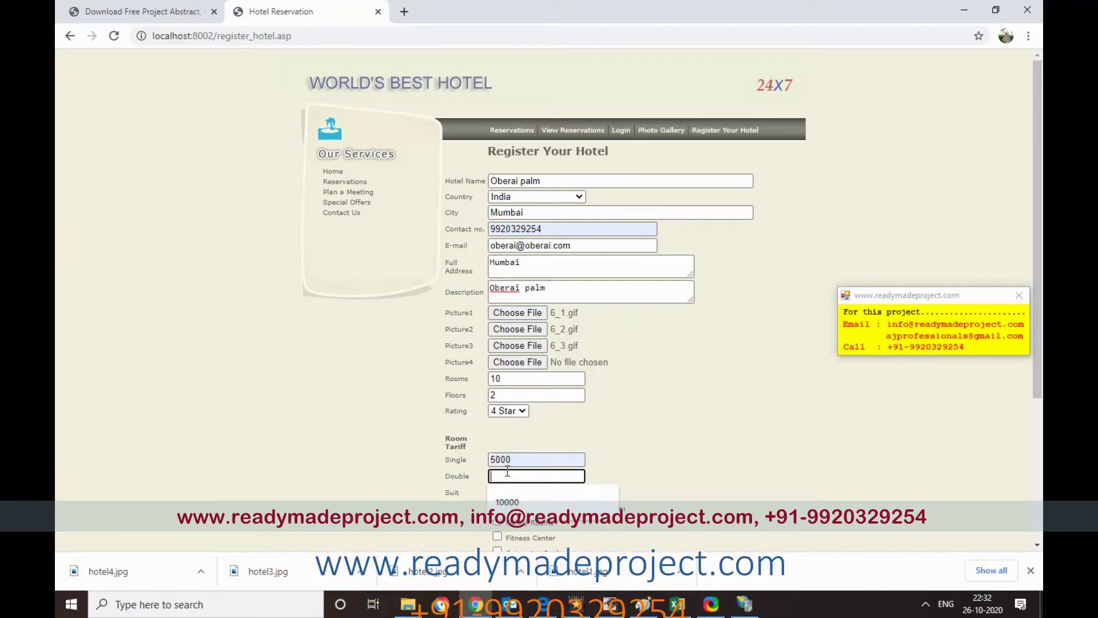
pyautogui.write('85')
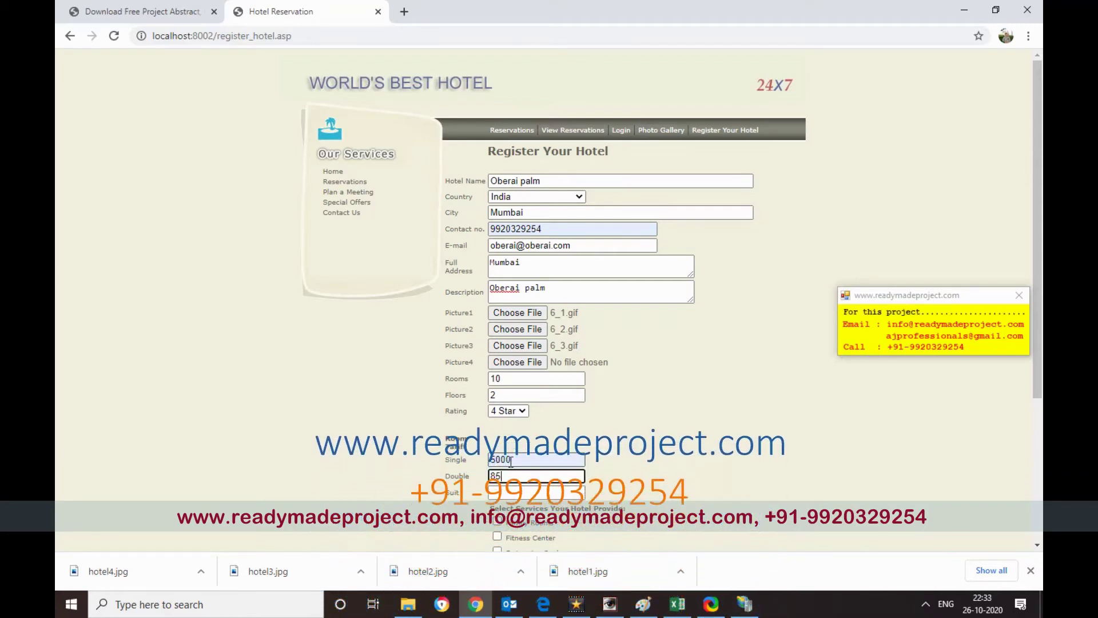
pyautogui.write('00')
pyautogui.click(528, 492)
pyautogui.write('2500')
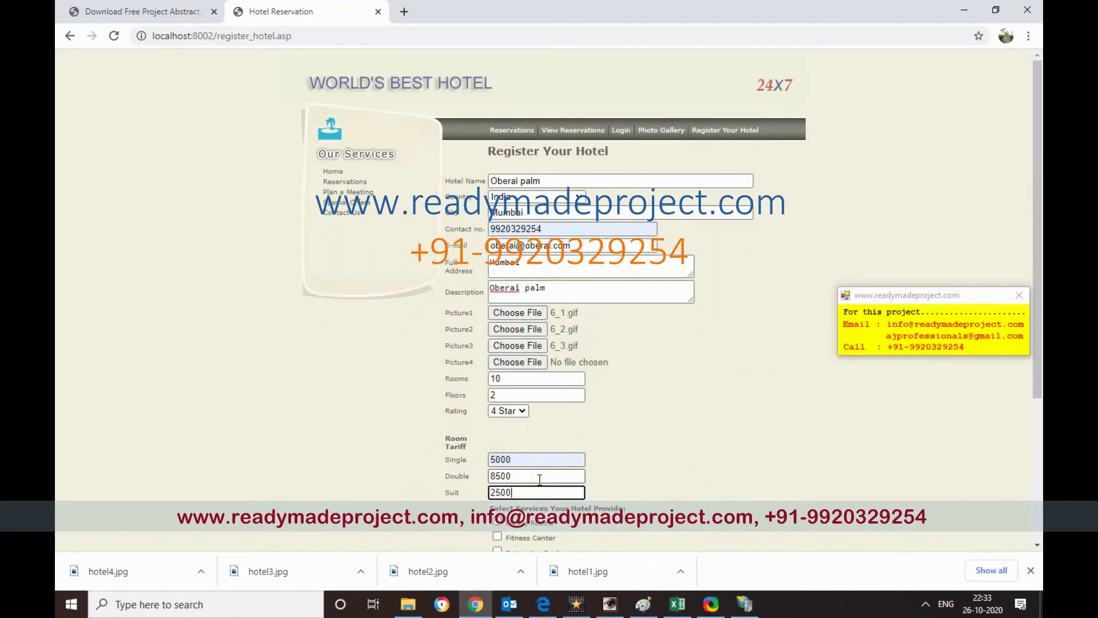
pyautogui.write('0')
pyautogui.click(693, 427)
# - Tick Family Rooms, Fitness Center and Meeting rooms among the offered services
pyautogui.scroll(-3, 695, 428)
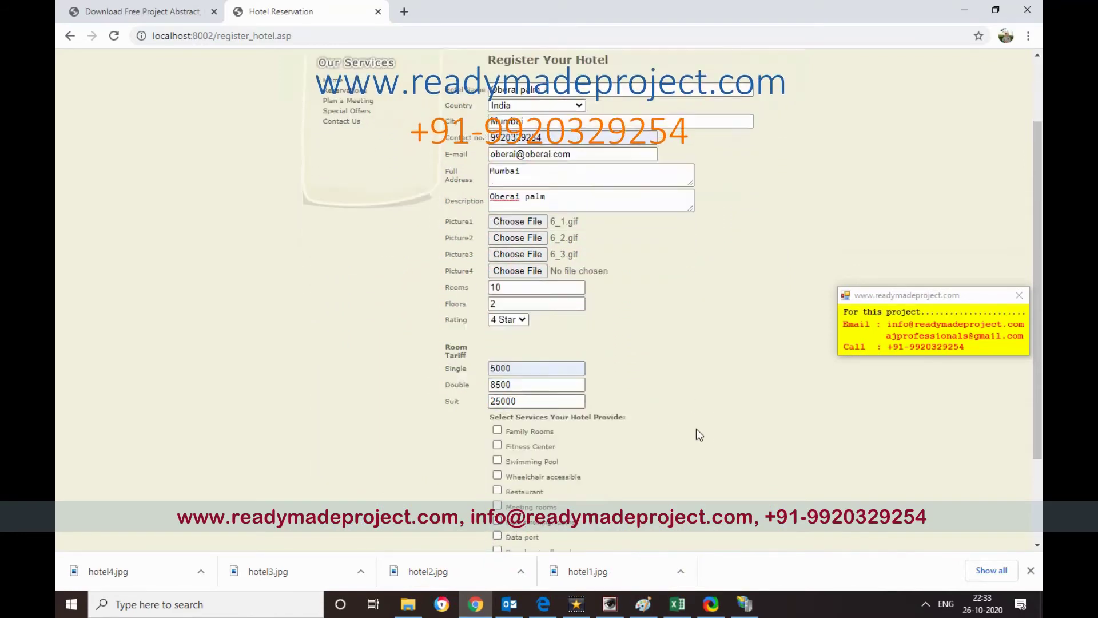
pyautogui.scroll(-1, 696, 430)
pyautogui.click(497, 315)
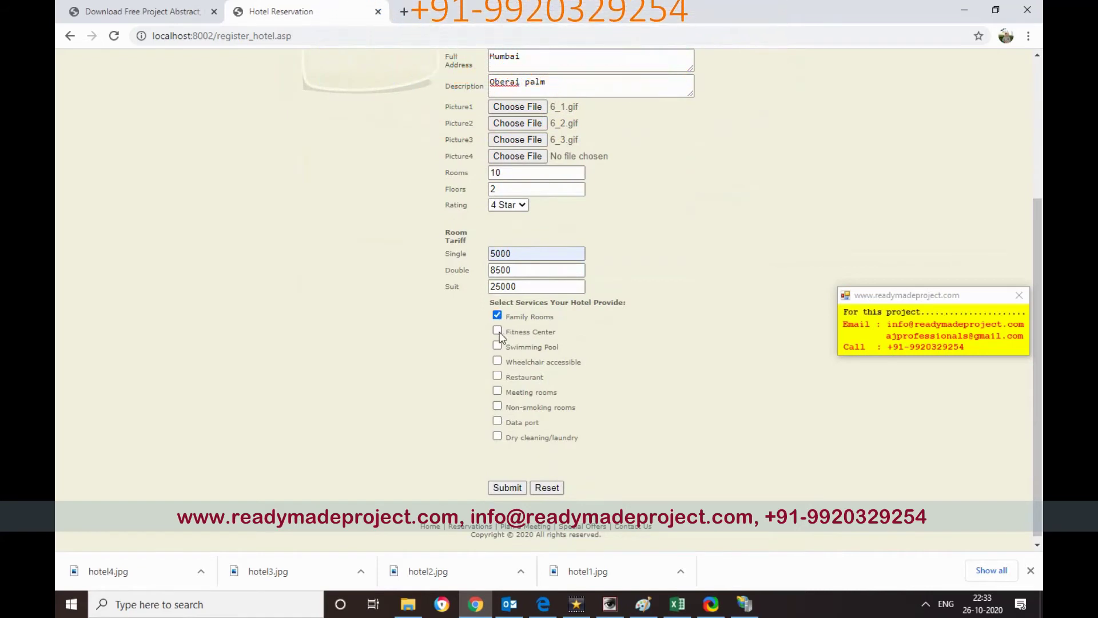
pyautogui.click(498, 331)
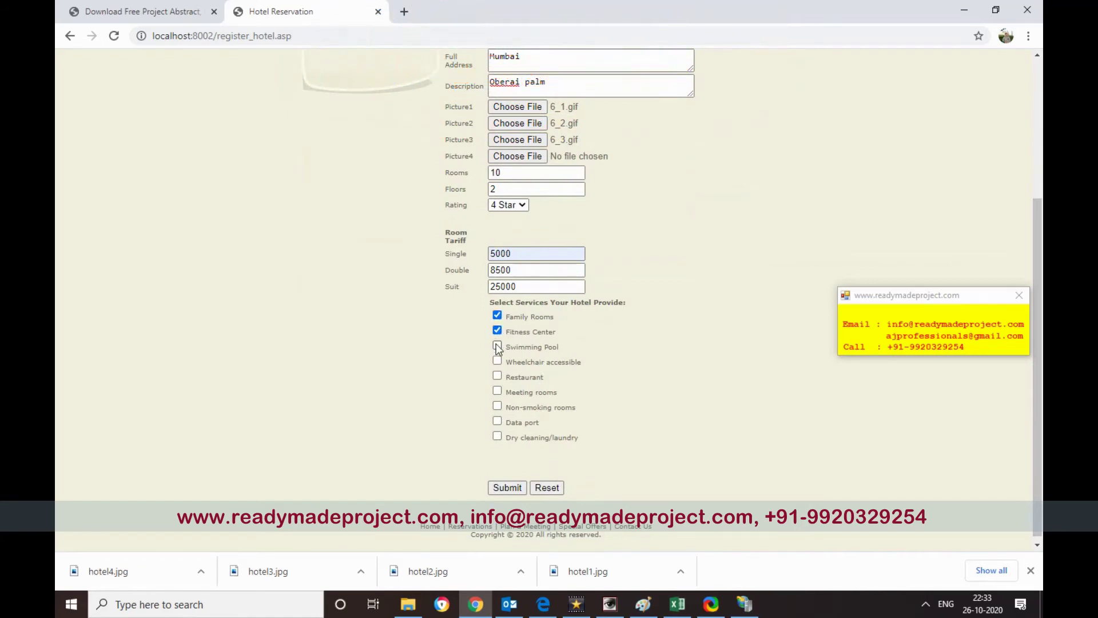
pyautogui.click(497, 392)
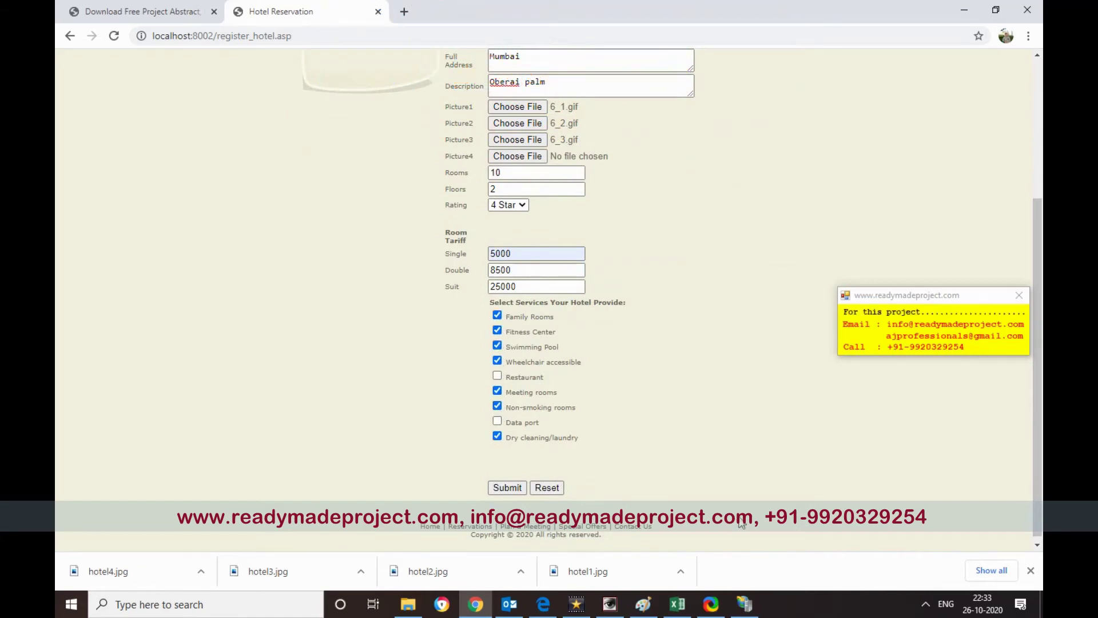
pyautogui.scroll(4, 617, 449)
pyautogui.scroll(-4, 618, 450)
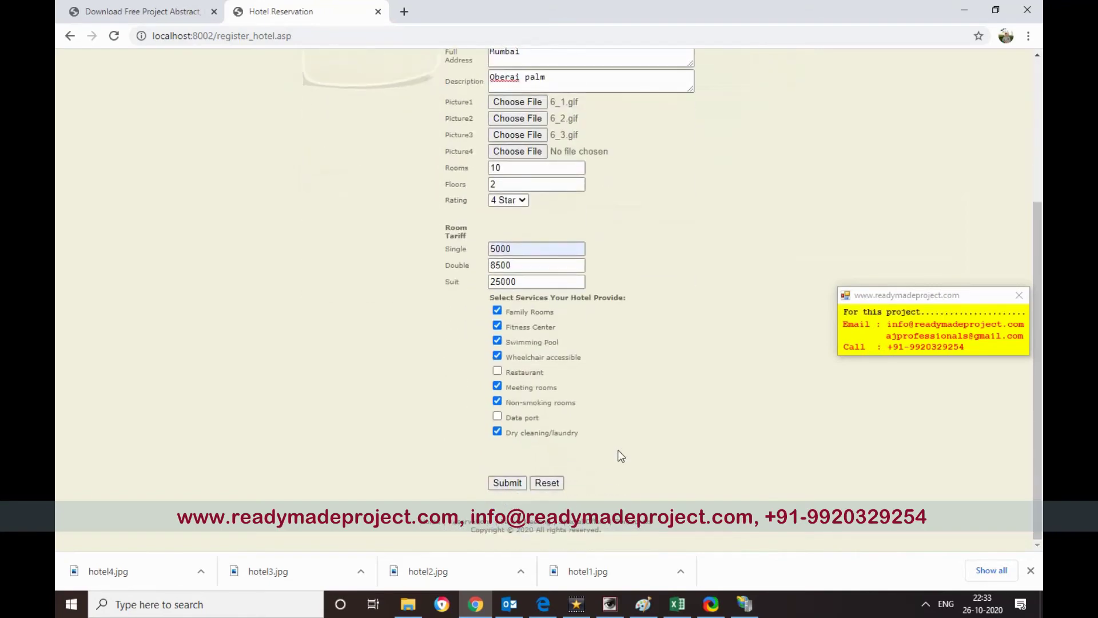
# - Submit the Register Your Hotel form and read the saved-and-will-be-verified confirmation on register_confirm.asp
pyautogui.click(498, 487)
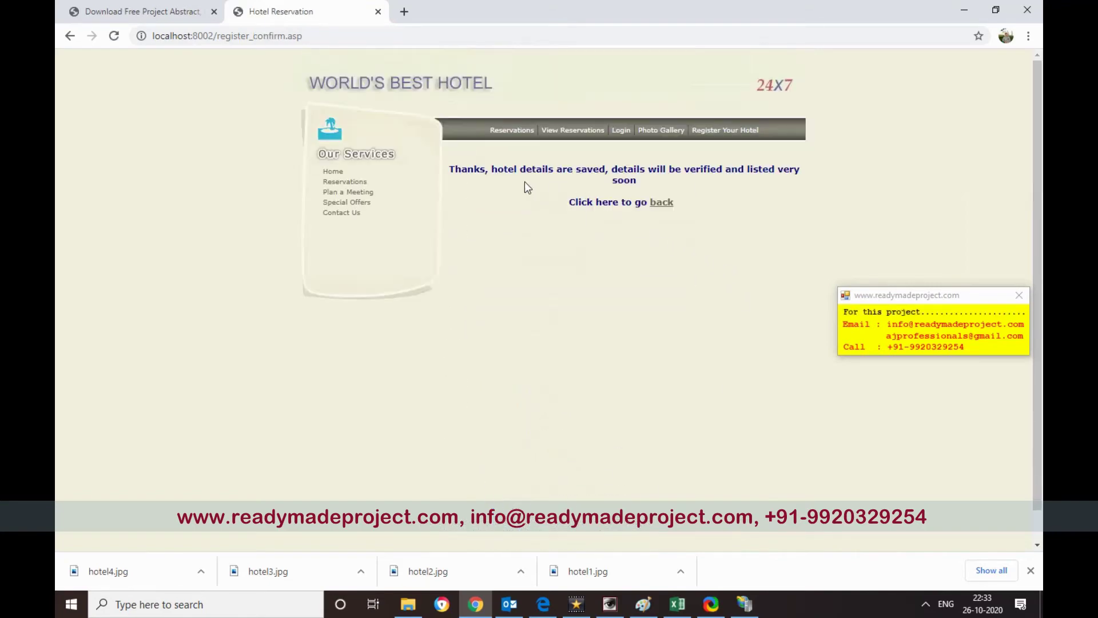
pyautogui.moveTo(497, 170); pyautogui.dragTo(683, 170)
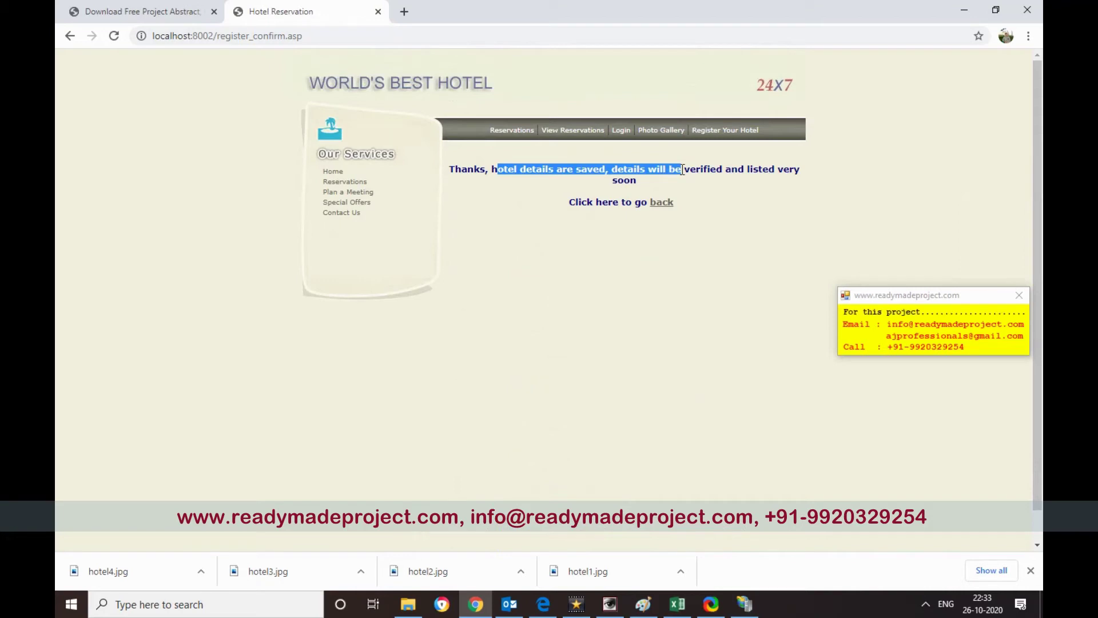
pyautogui.click(684, 171)
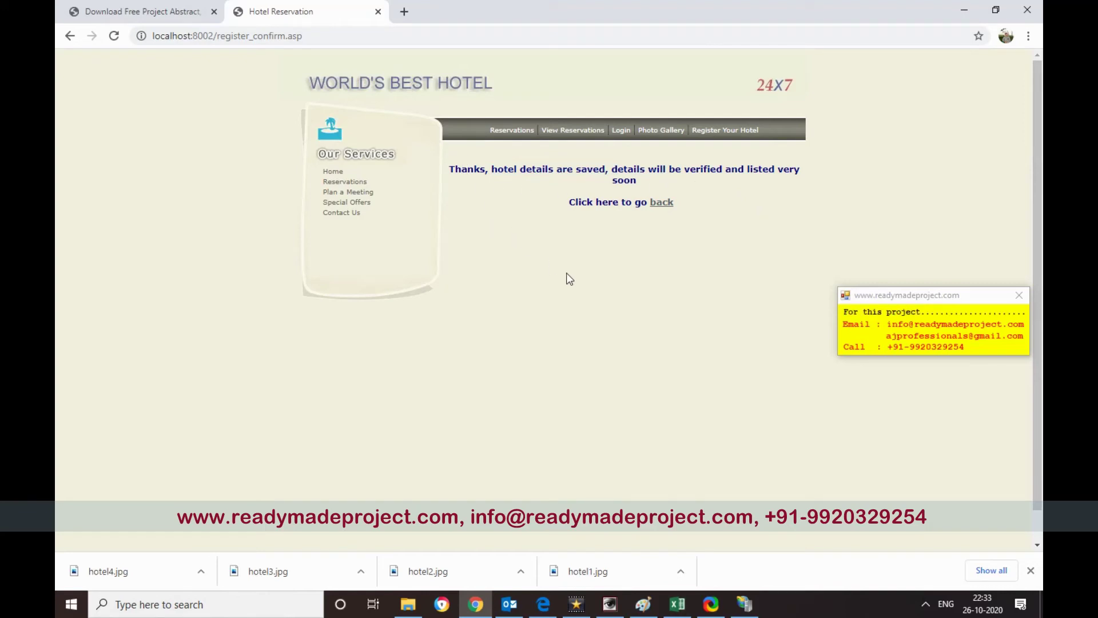
pyautogui.scroll(-1, 560, 273)
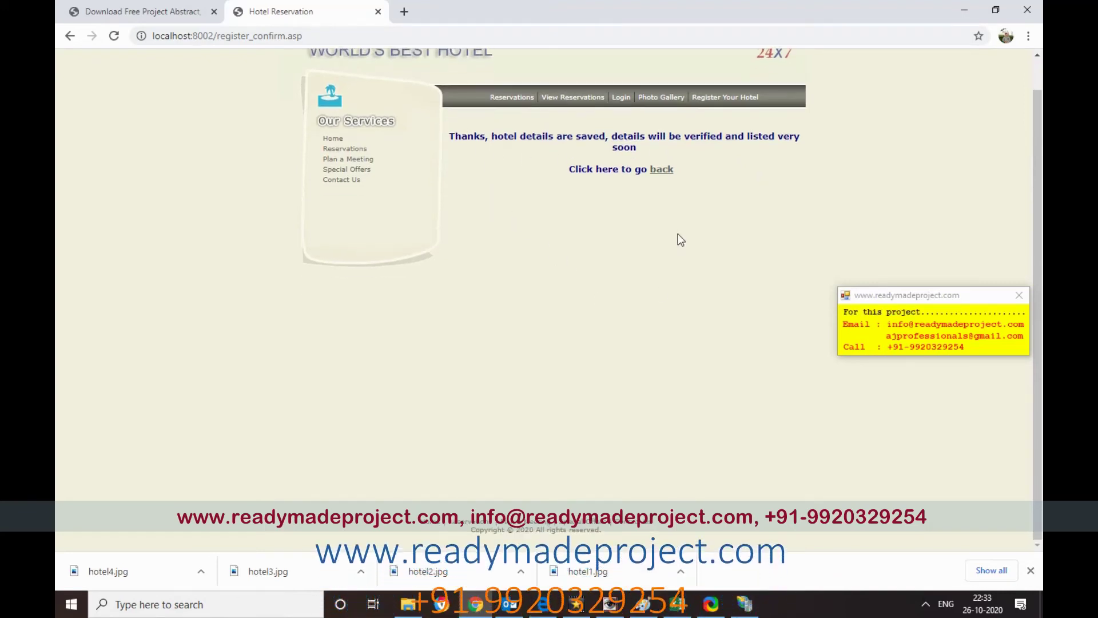
# - Log in with the administrator user name and password to reach the admin.asp dashboard
pyautogui.click(620, 99)
pyautogui.click(586, 183)
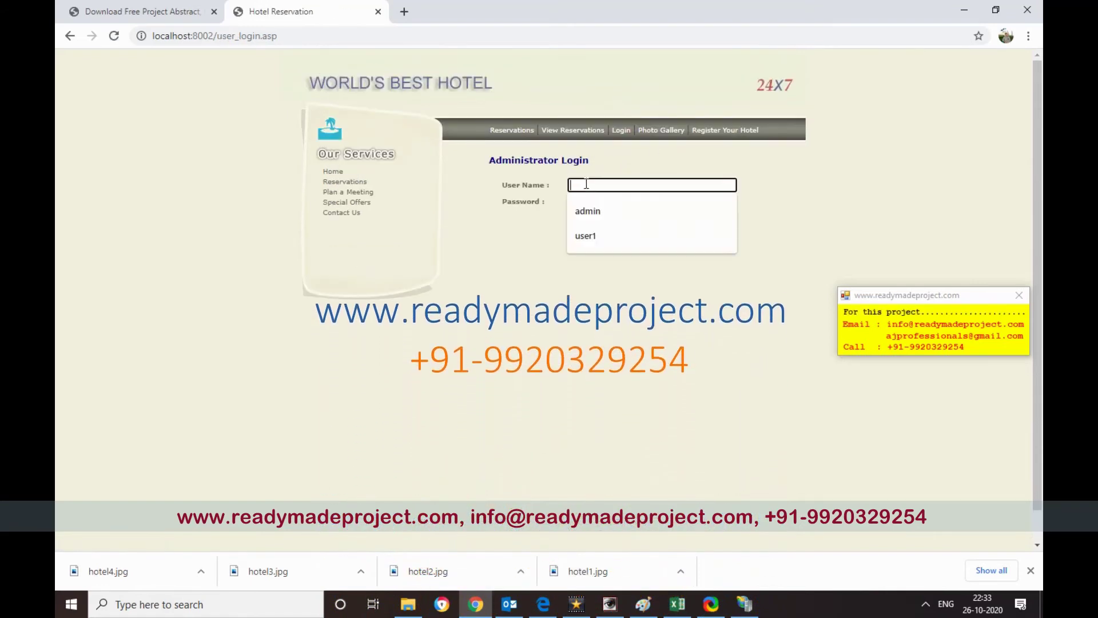
pyautogui.write('admin')
pyautogui.press('Tab')
pyautogui.write('admin123')
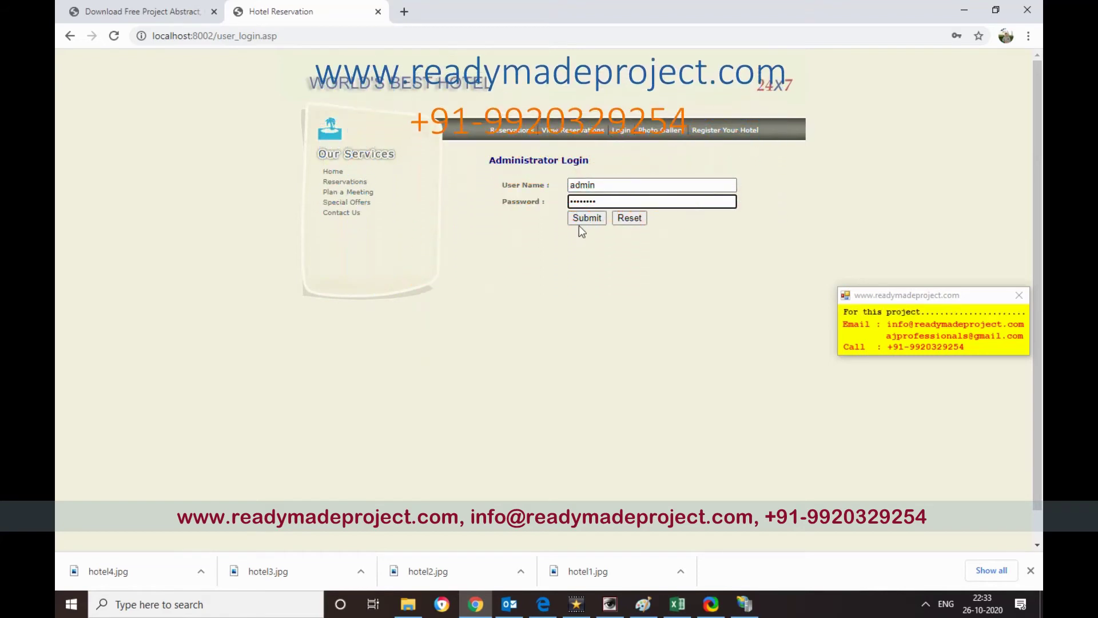
pyautogui.click(586, 219)
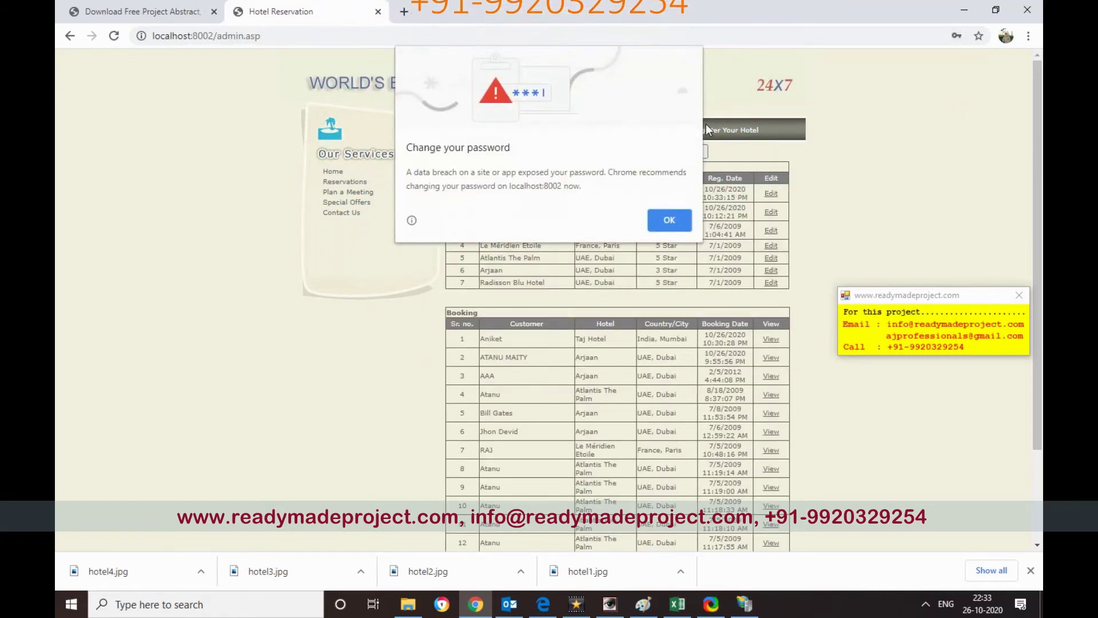
pyautogui.click(670, 221)
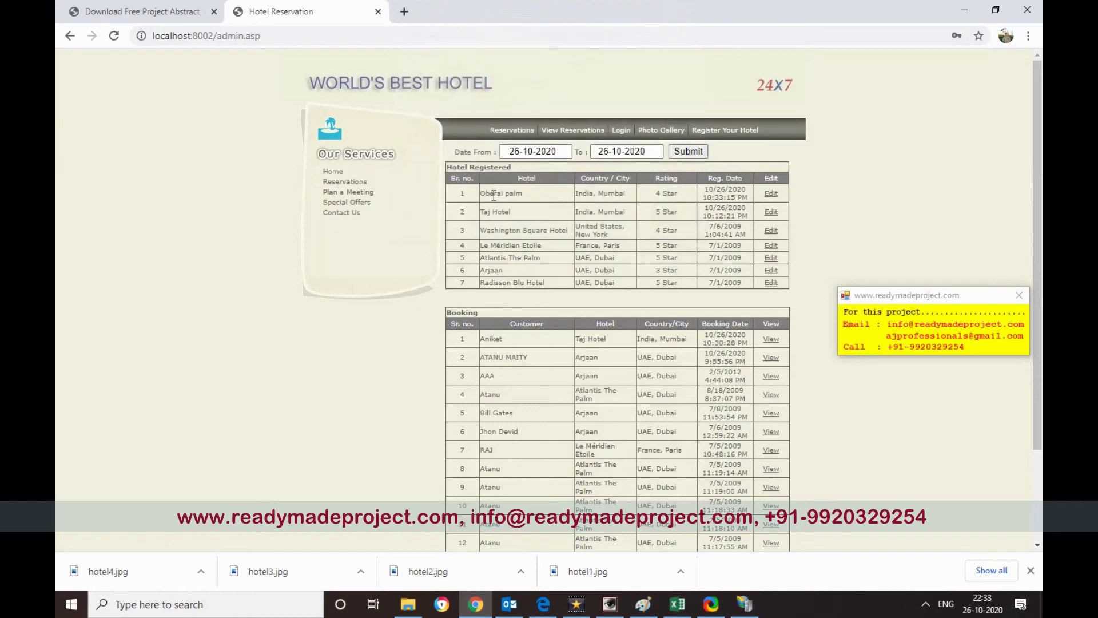
# - Highlight the new Oberai palm entry in the Hotel Registered table
pyautogui.moveTo(656, 193); pyautogui.dragTo(672, 190)
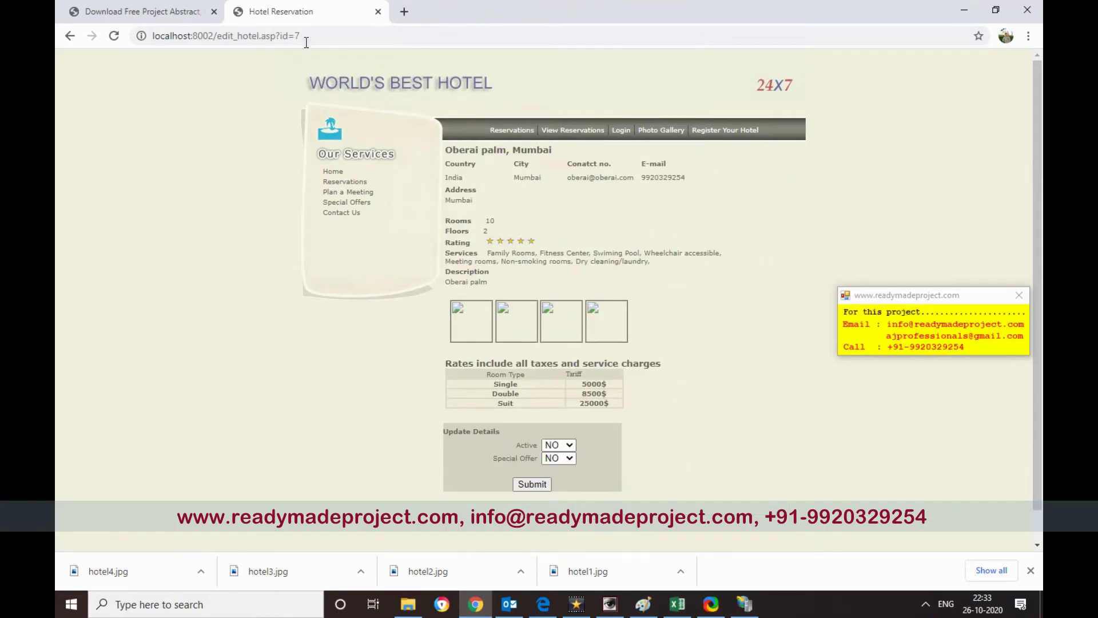
# - Rename the Desktop's 6_1.gif to 7_1.gif and paste it into source > hotel_images
pyautogui.click(408, 604)
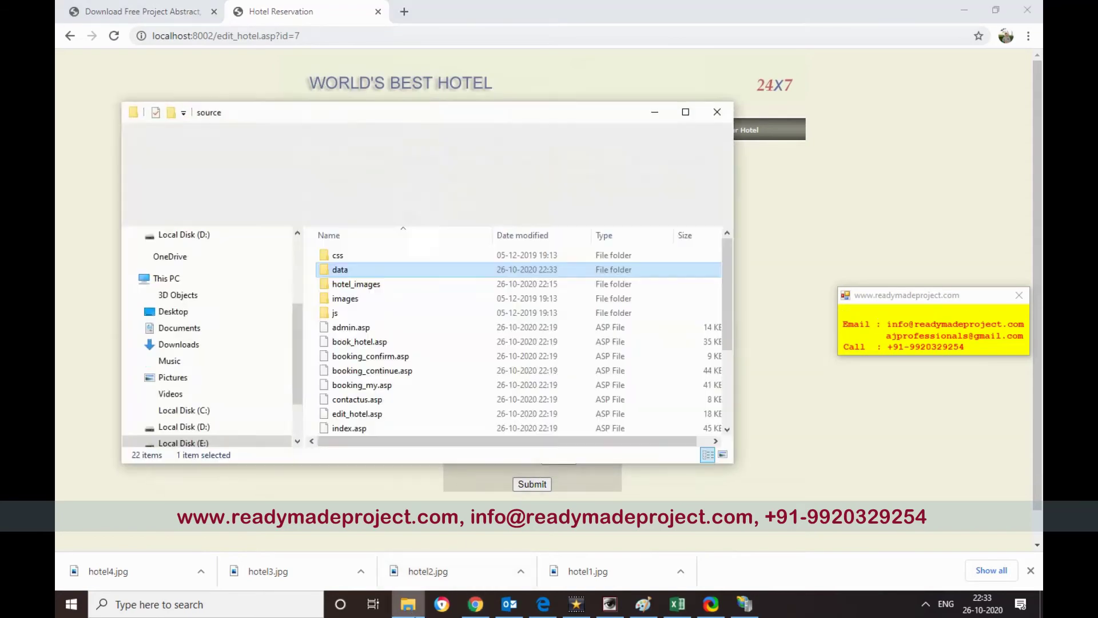
pyautogui.doubleClick(356, 284)
pyautogui.scroll(-3, 640, 430)
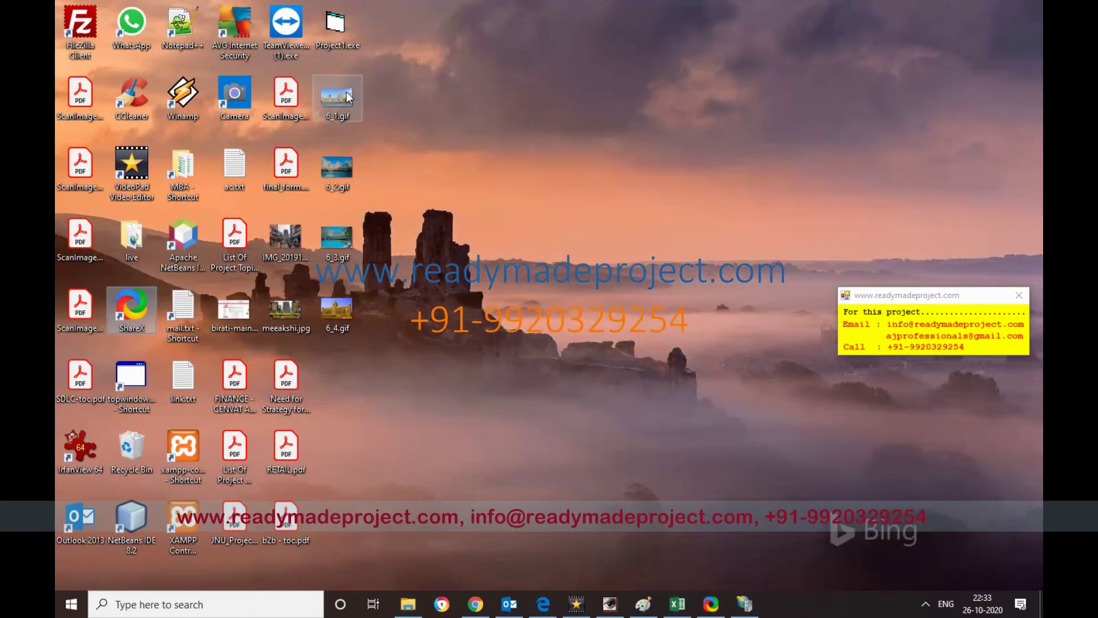
pyautogui.click(340, 102)
pyautogui.press('F2')
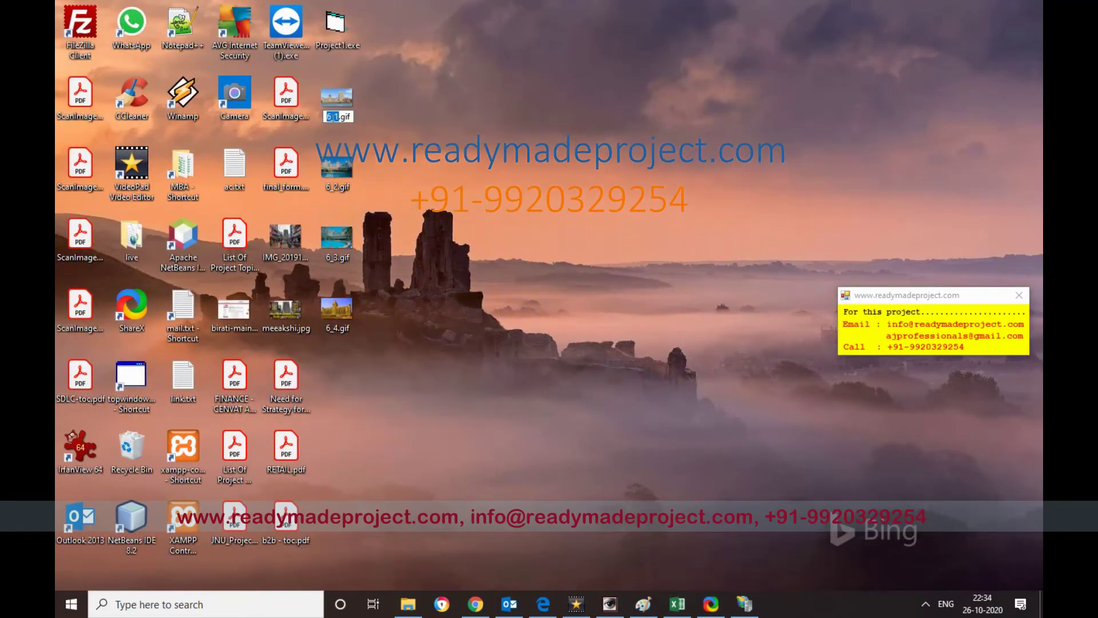
pyautogui.hotkey('shift', 'Left')
pyautogui.hotkey('shift', 'Left')
pyautogui.write('7')
pyautogui.press('Return')
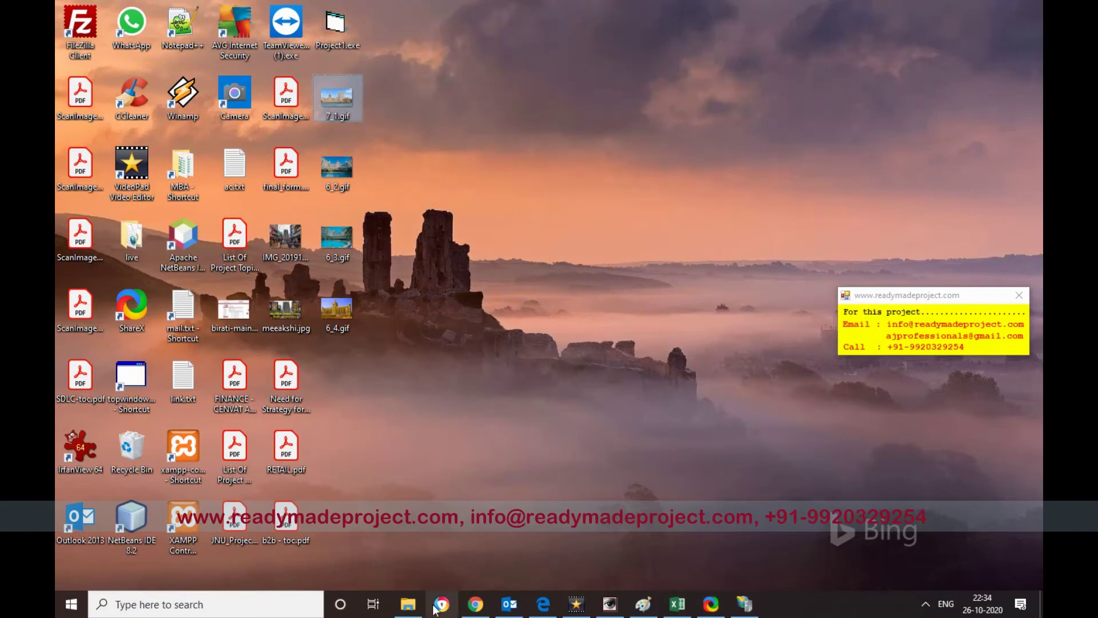
pyautogui.click(418, 605)
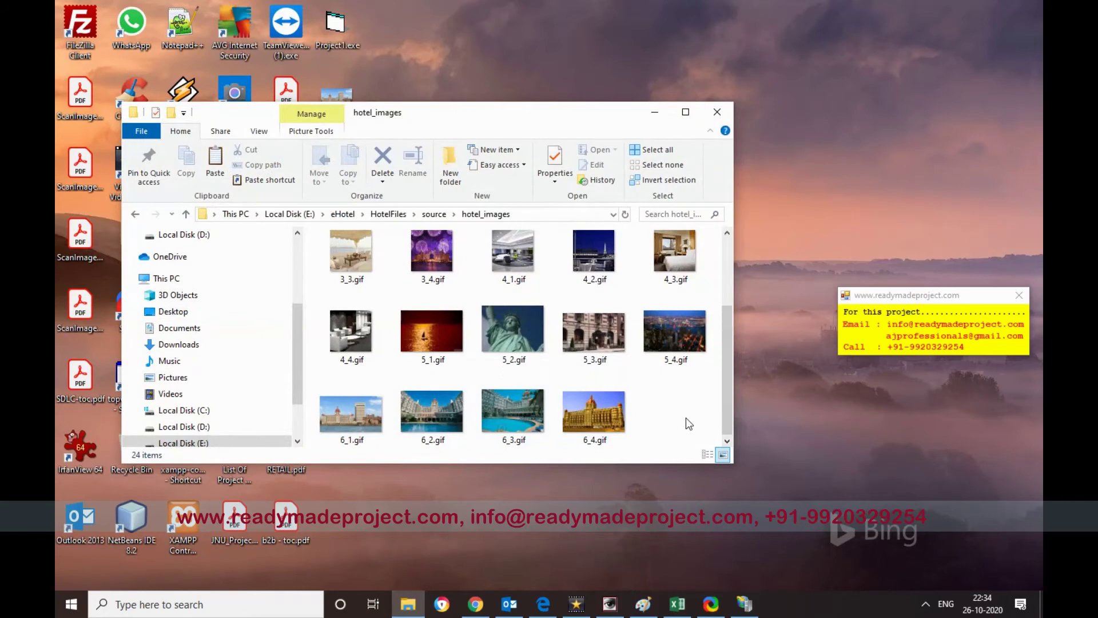
pyautogui.hotkey('ctrl', 'v')
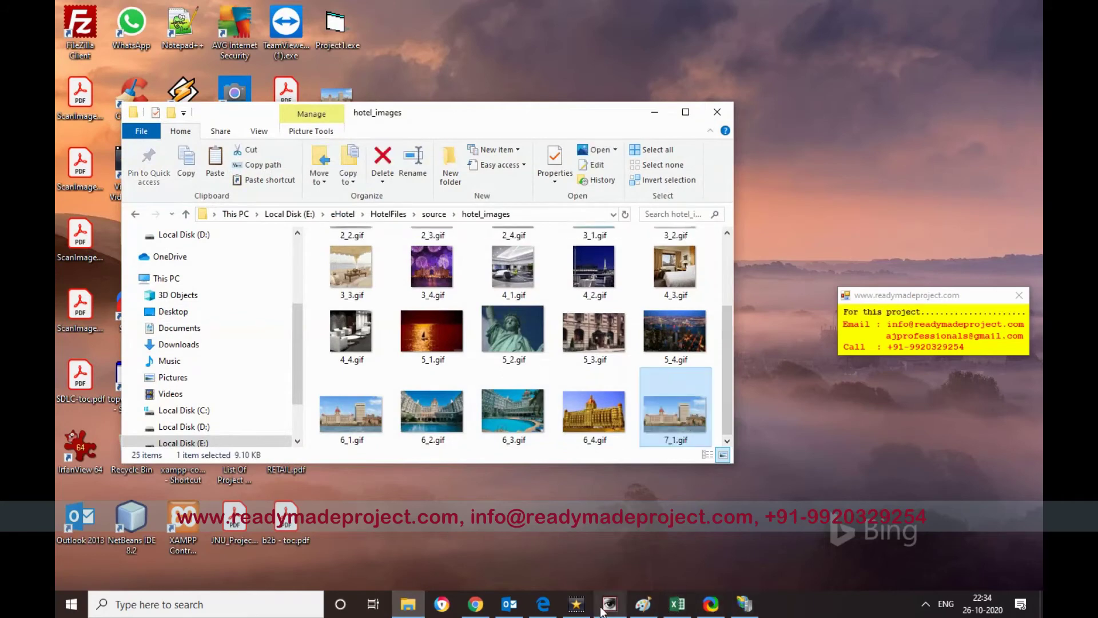
# - On the Oberai palm edit page, submit the hotel as Active YES
pyautogui.click(476, 605)
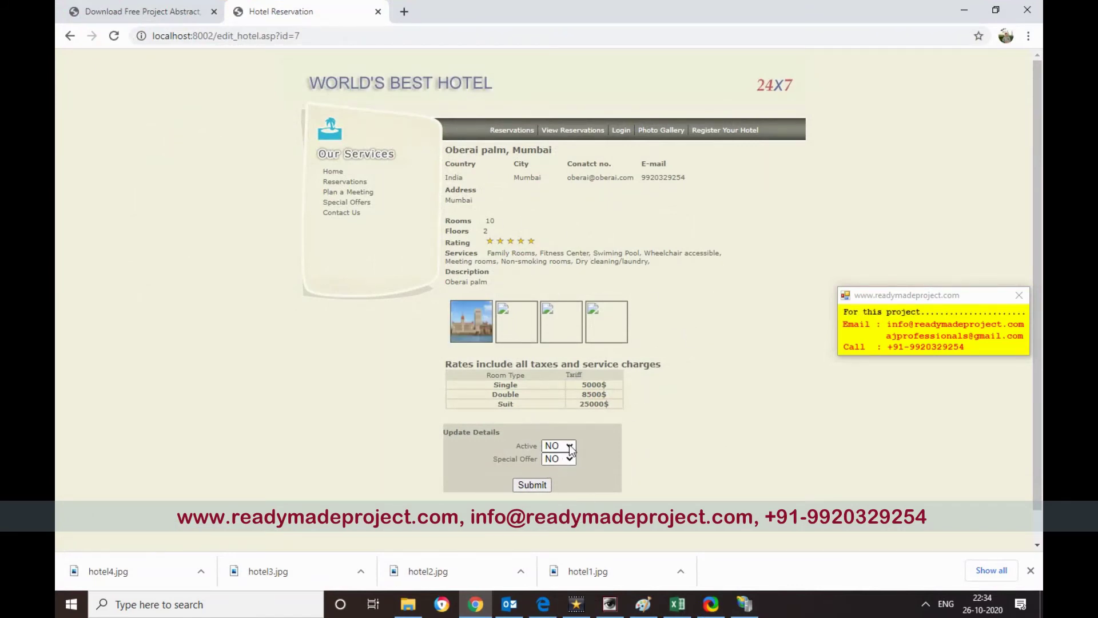
pyautogui.click(532, 485)
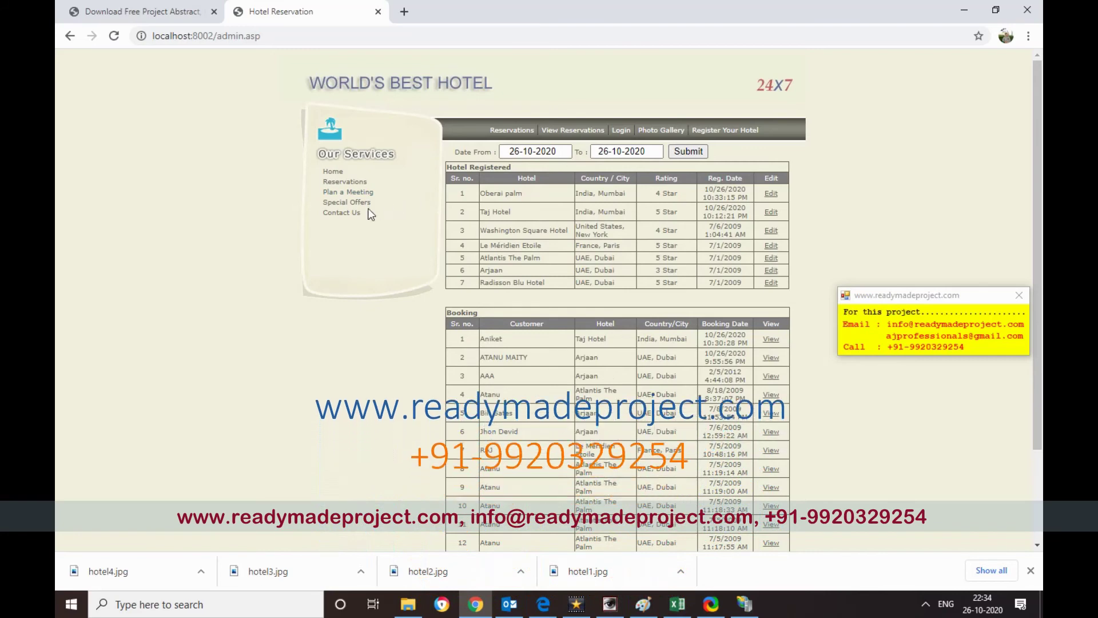
# - Search for hotels in India, city 'Mumbia', checking out 27-10-2020, and list the results
pyautogui.click(510, 131)
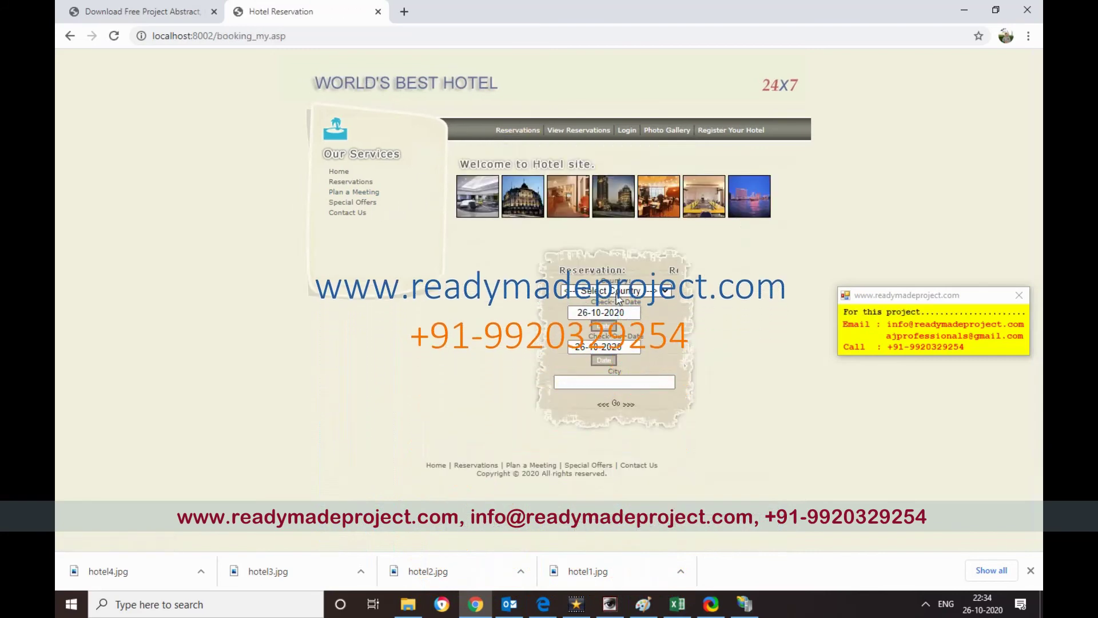
pyautogui.click(616, 291)
pyautogui.write('in')
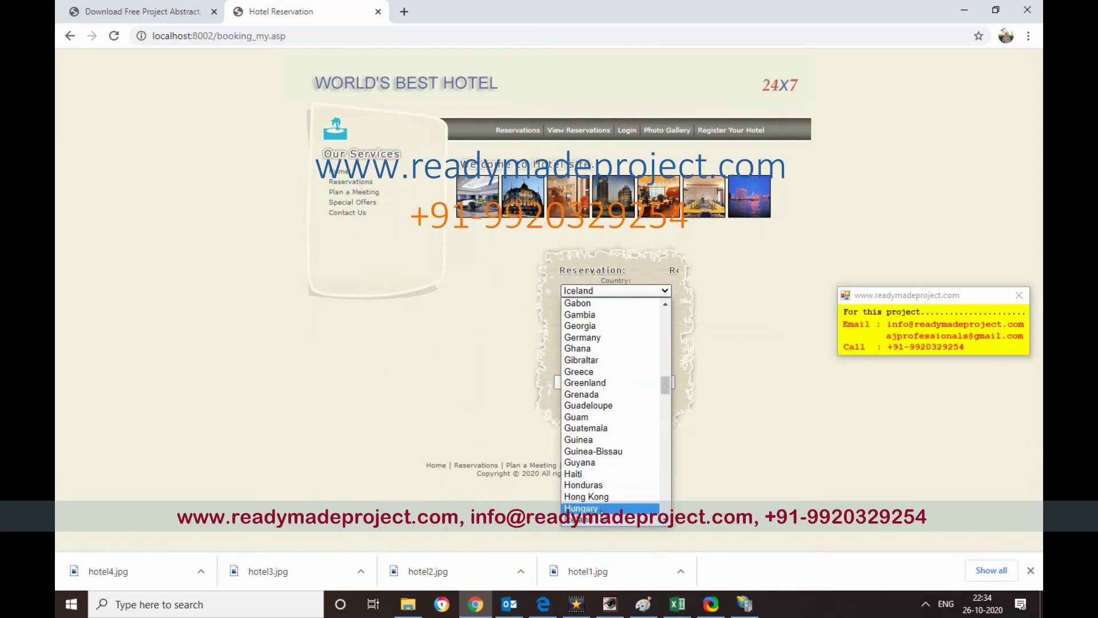
pyautogui.click(603, 521)
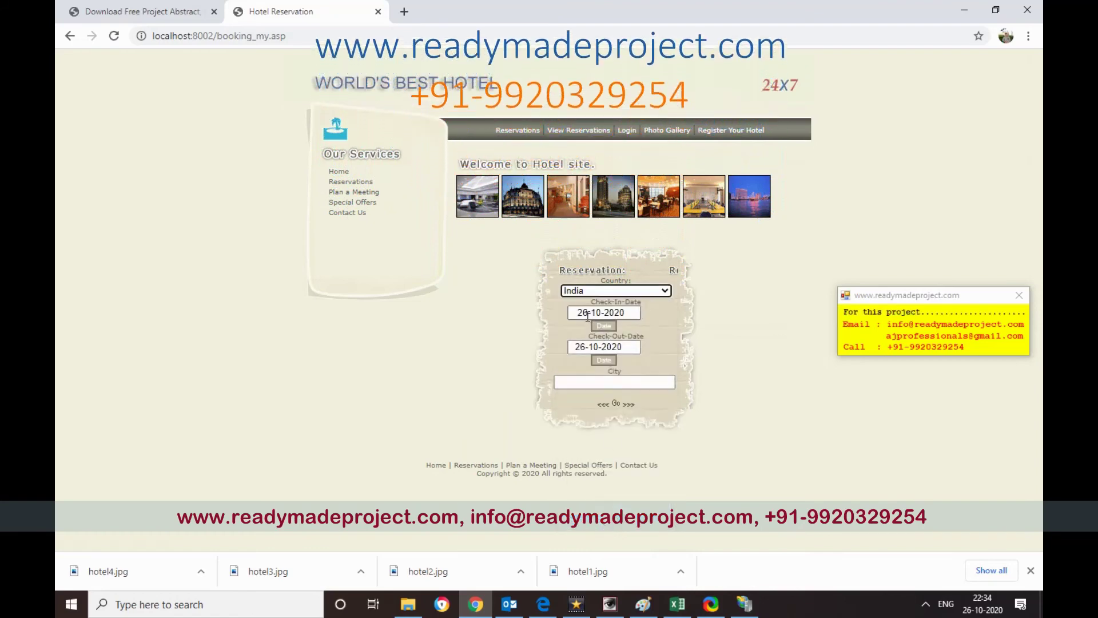
pyautogui.click(582, 347)
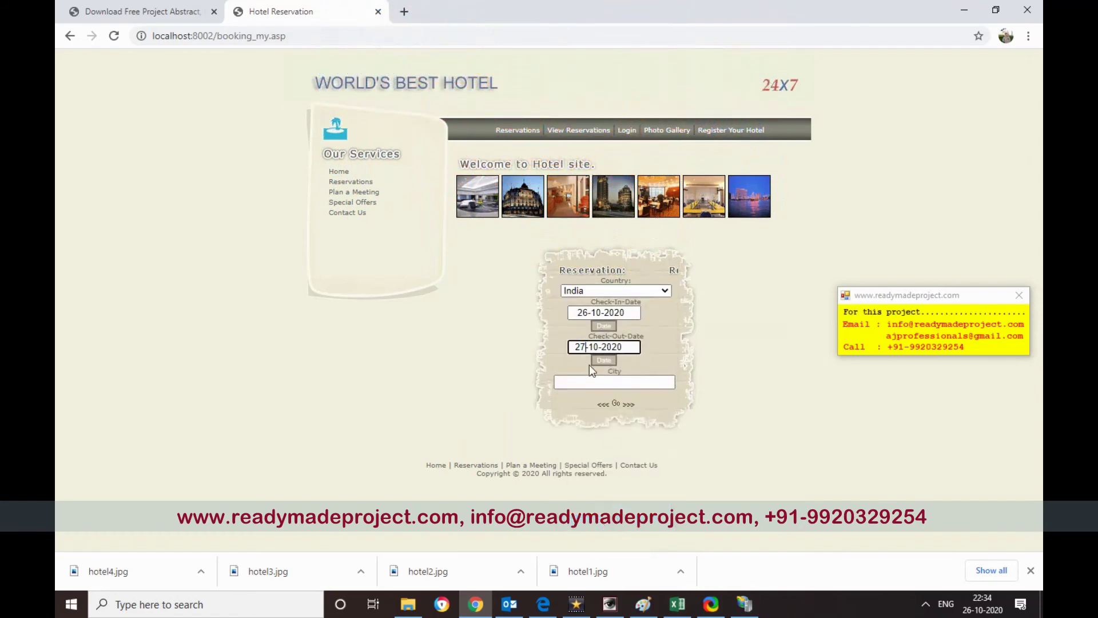
pyautogui.click(610, 383)
pyautogui.write('Mu')
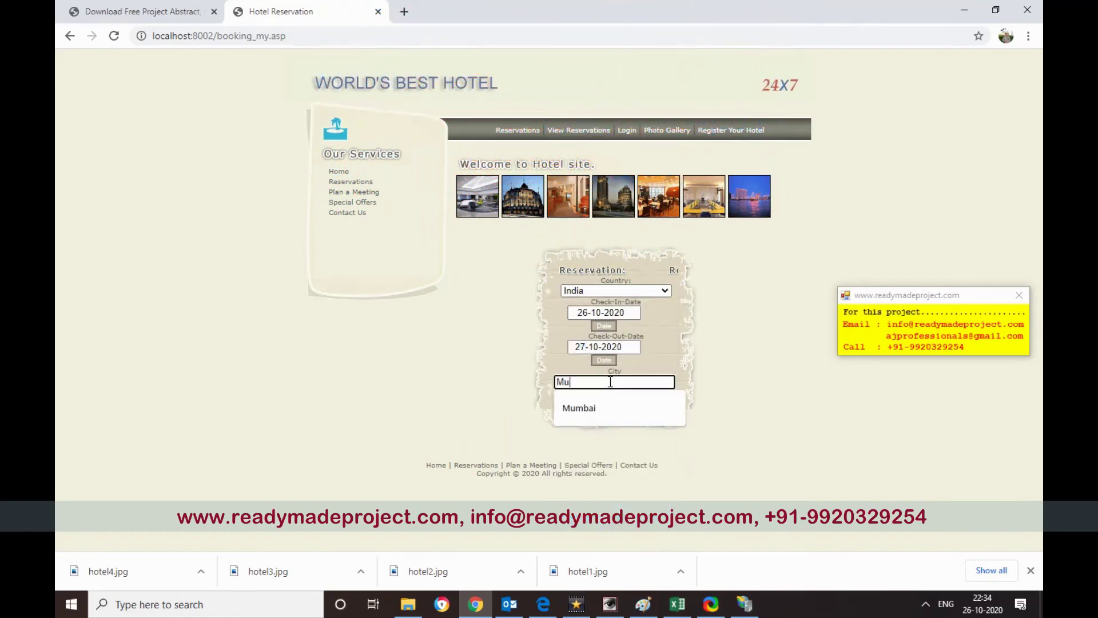
pyautogui.write('mbia')
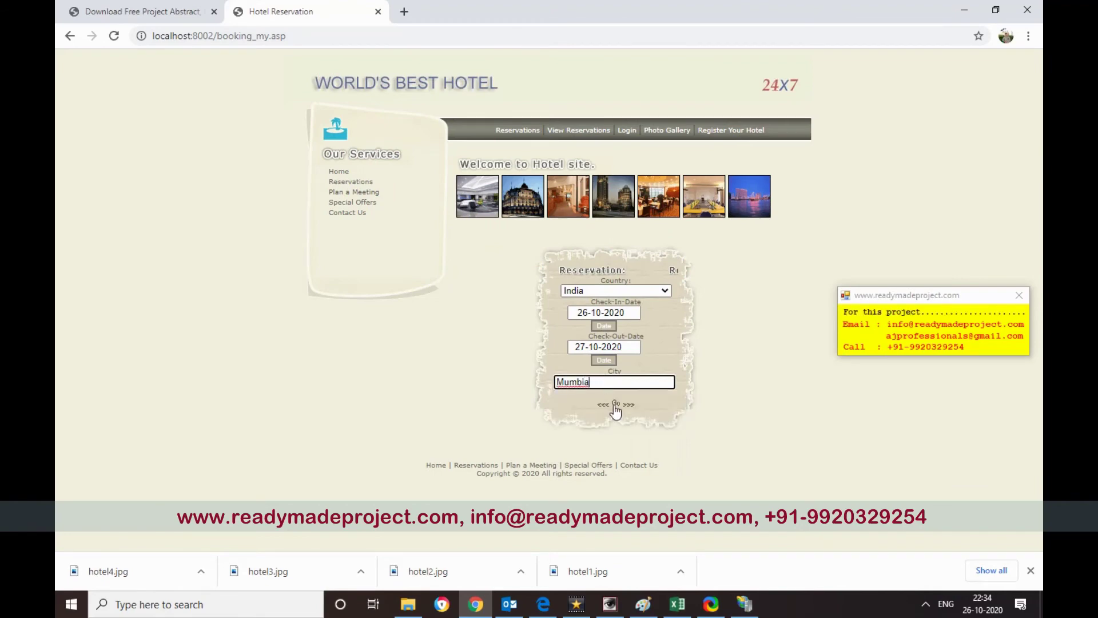
pyautogui.click(615, 405)
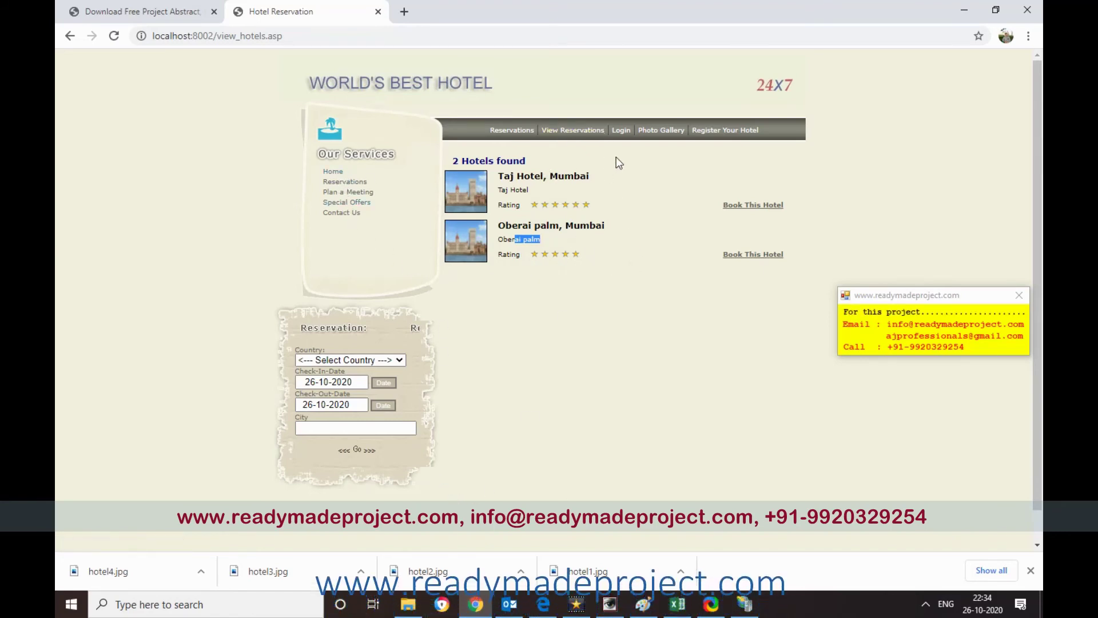
# - Log in as administrator with the saved user name and password, dismissing Chrome's password warning
pyautogui.click(622, 131)
pyautogui.click(626, 184)
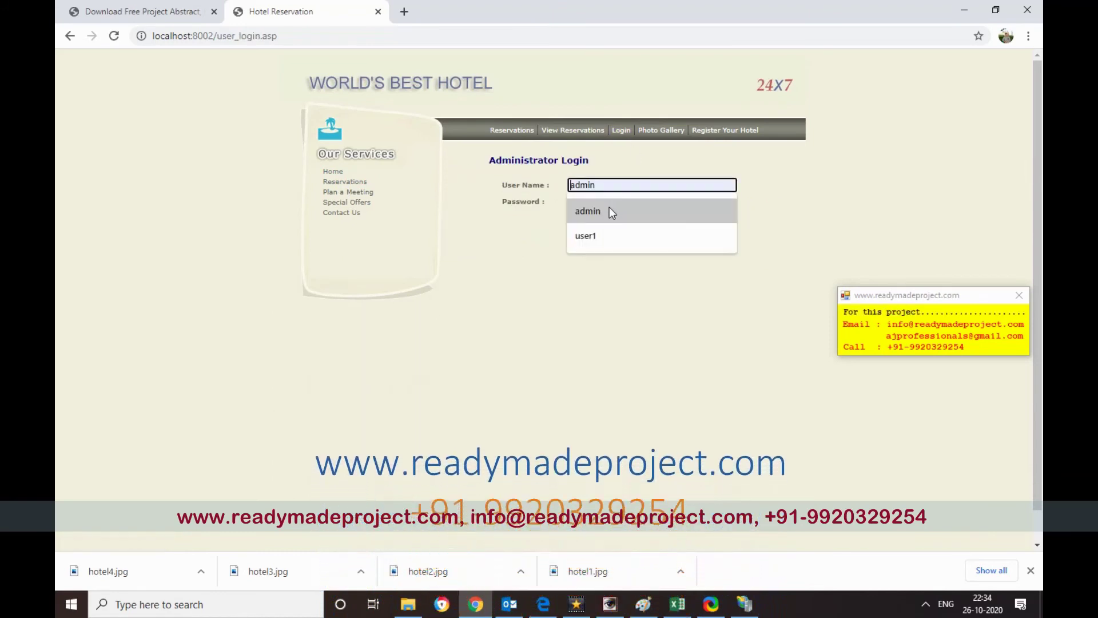
pyautogui.click(609, 209)
pyautogui.click(605, 202)
pyautogui.write('admin123')
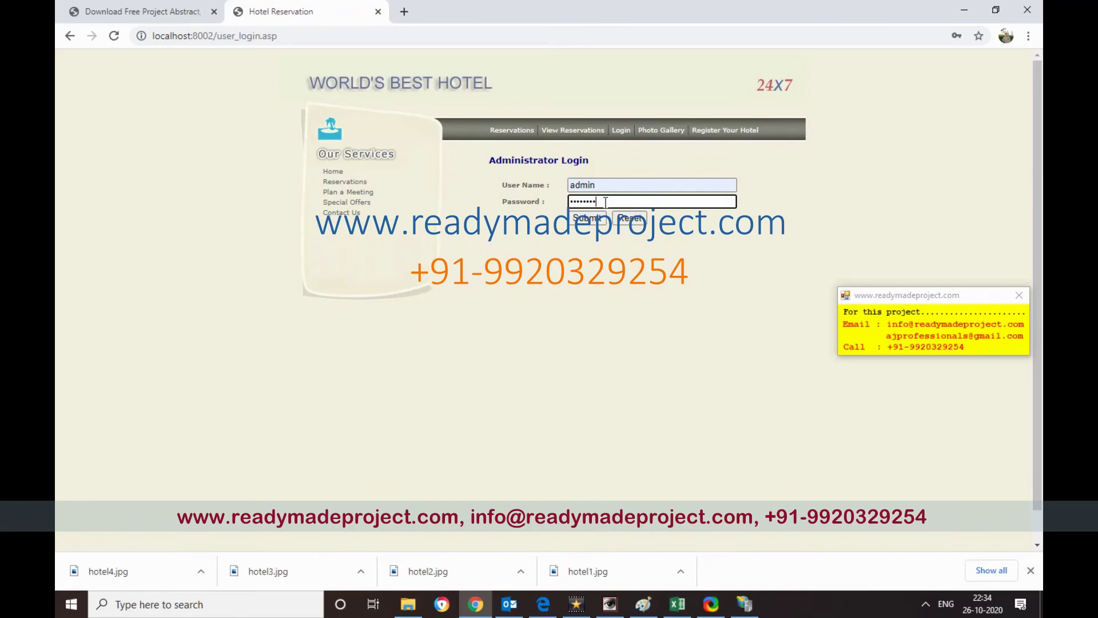
pyautogui.click(592, 220)
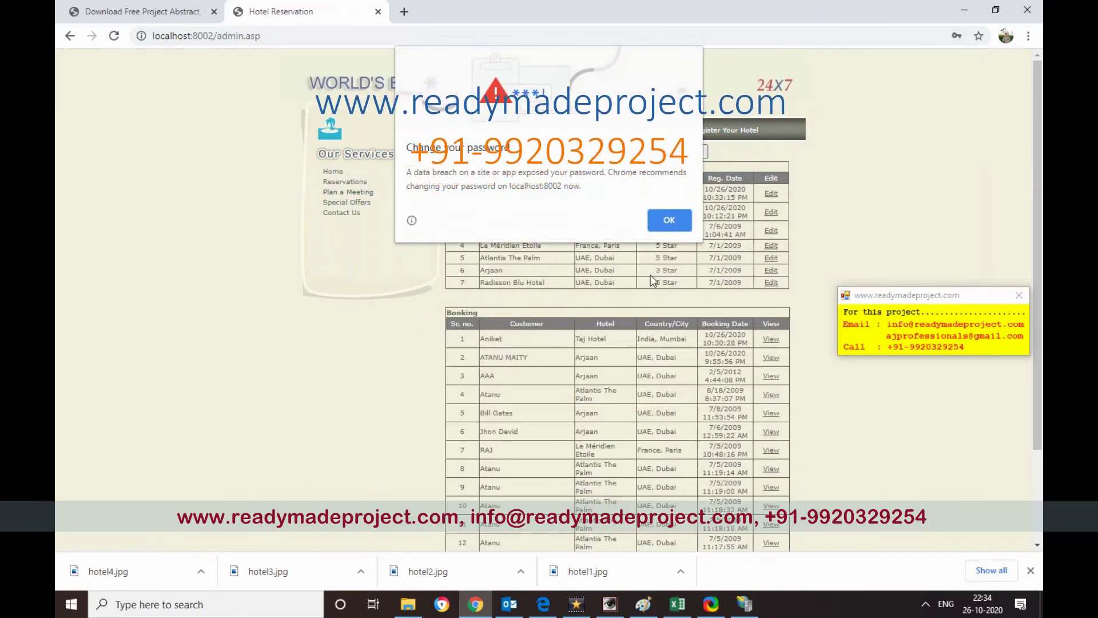
pyautogui.click(670, 219)
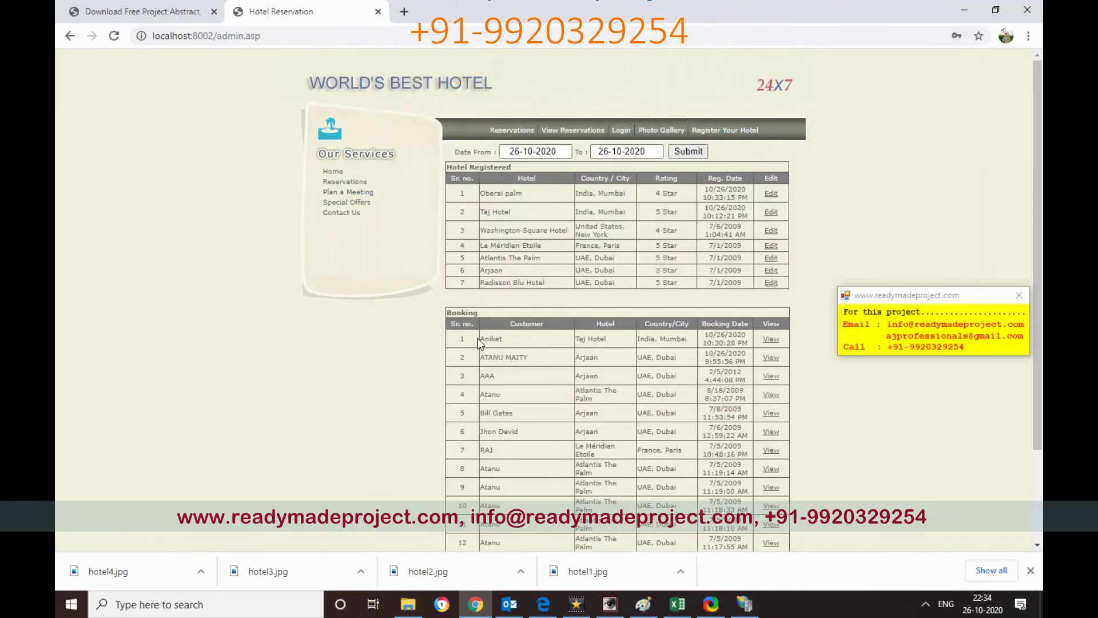
# - Highlight the first booking's customer name and the first registered hotels on the dashboard
pyautogui.moveTo(499, 340); pyautogui.dragTo(713, 339)
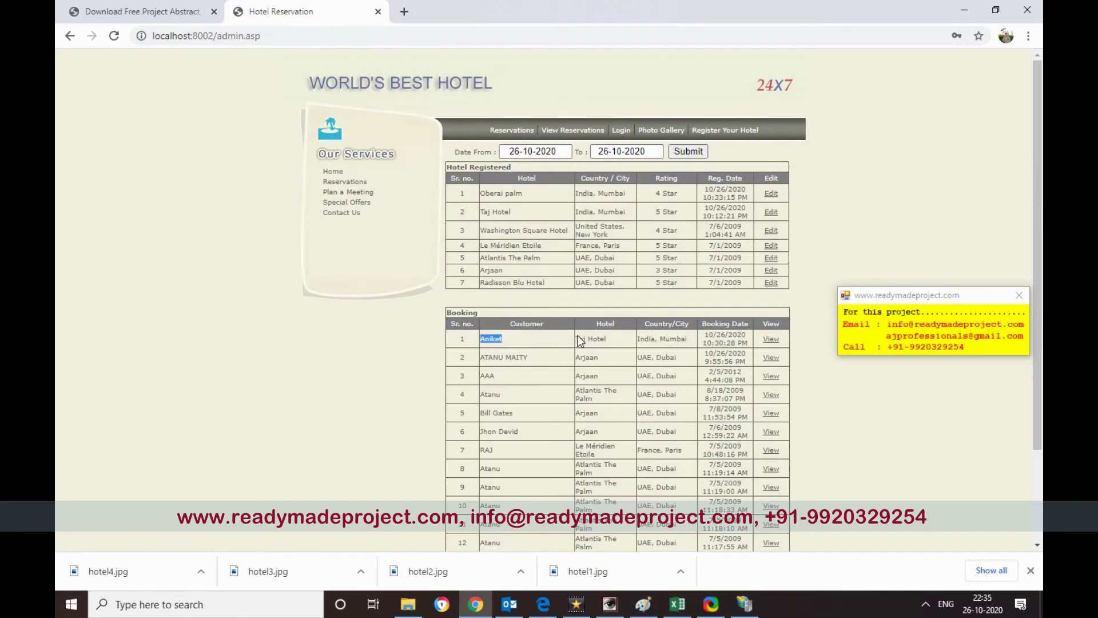
pyautogui.click(634, 230)
pyautogui.moveTo(493, 187); pyautogui.dragTo(570, 232)
pyautogui.click(674, 272)
# - View booking reference 15's details, then visit the Plan a Meeting and Contact Us pages
pyautogui.scroll(-3, 648, 342)
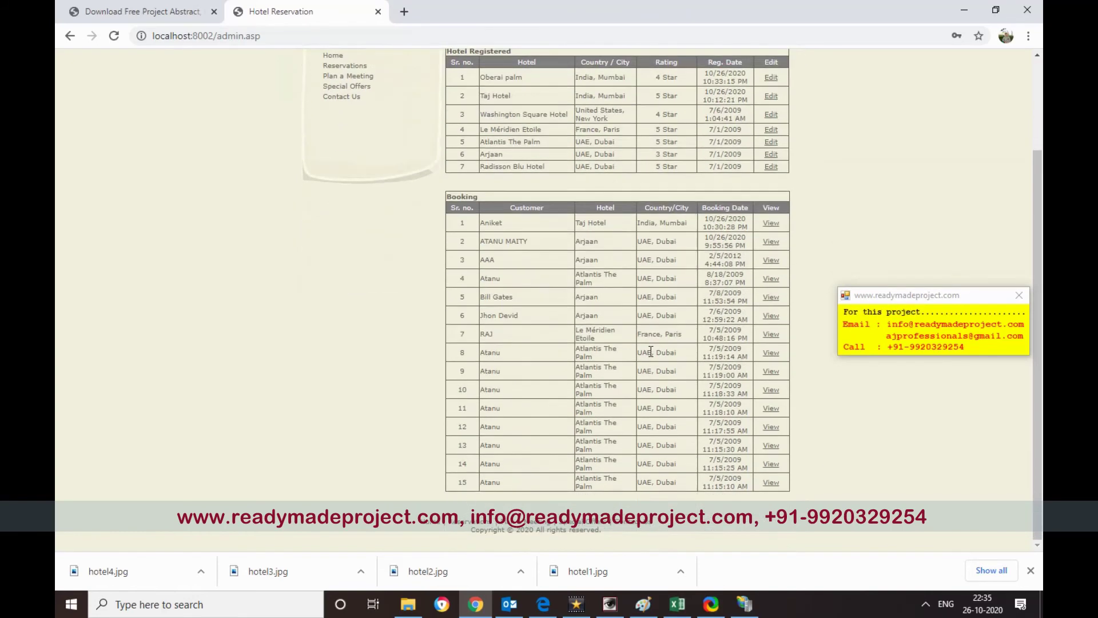
pyautogui.scroll(3, 766, 337)
pyautogui.click(771, 342)
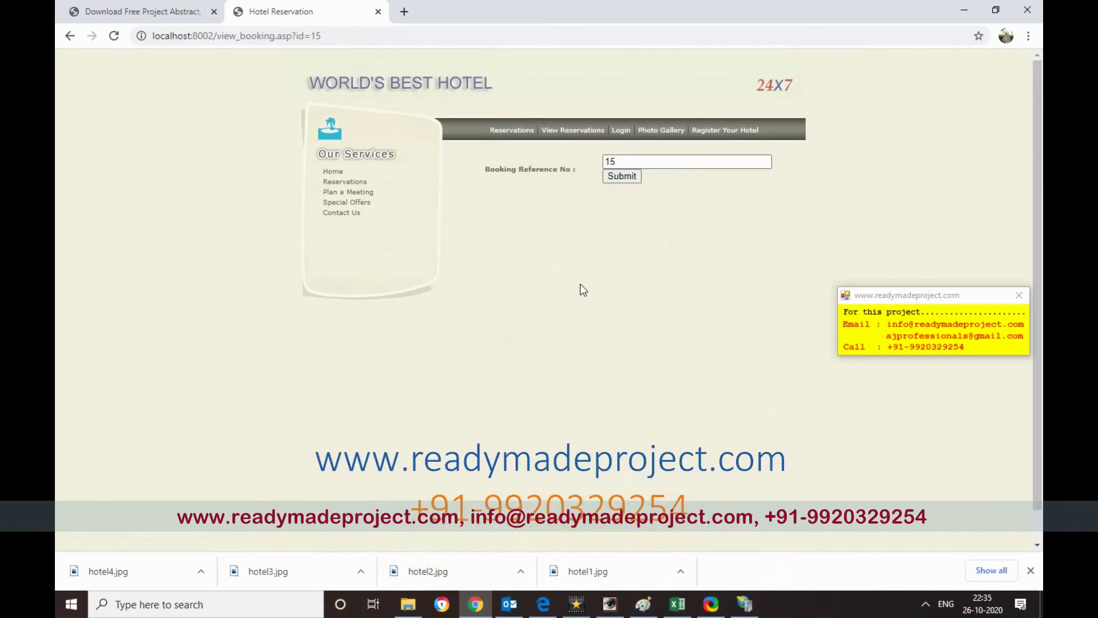
pyautogui.click(633, 180)
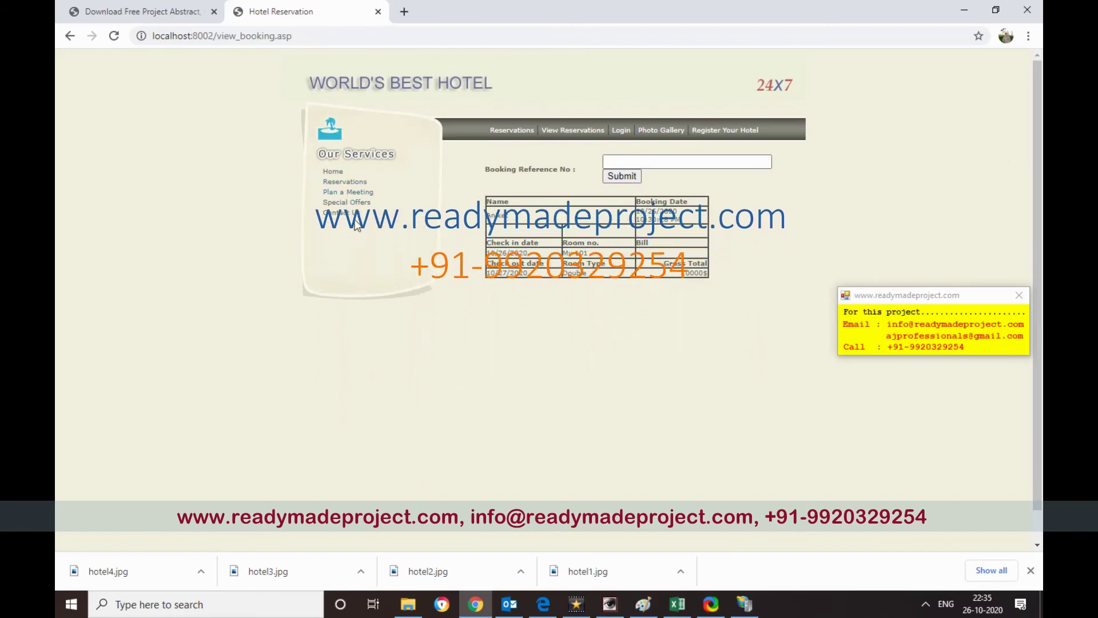
pyautogui.click(350, 193)
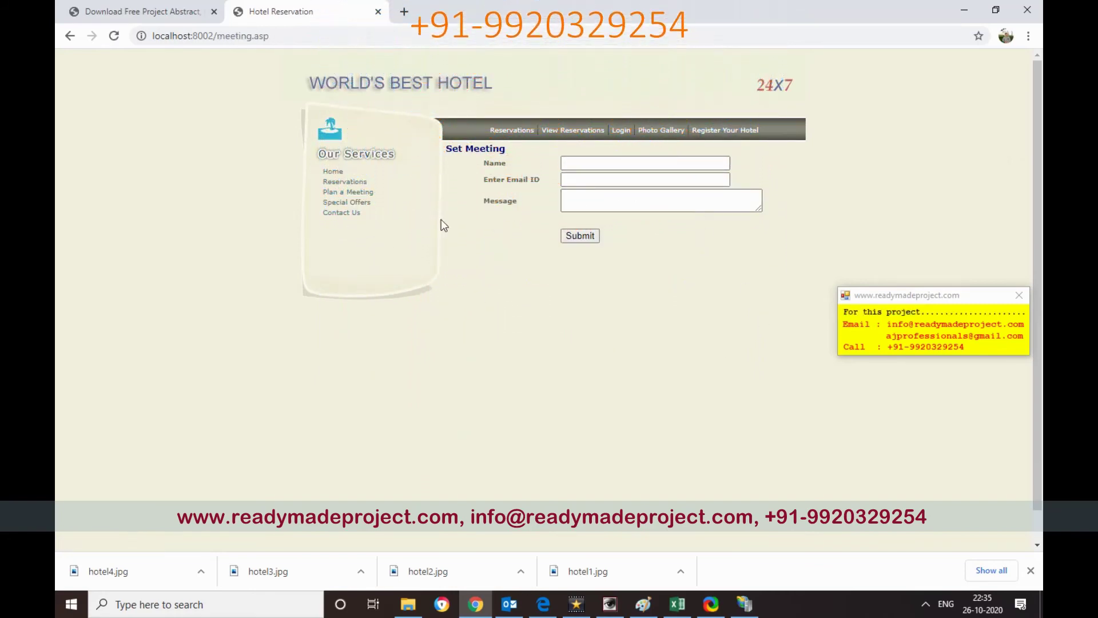
pyautogui.click(351, 213)
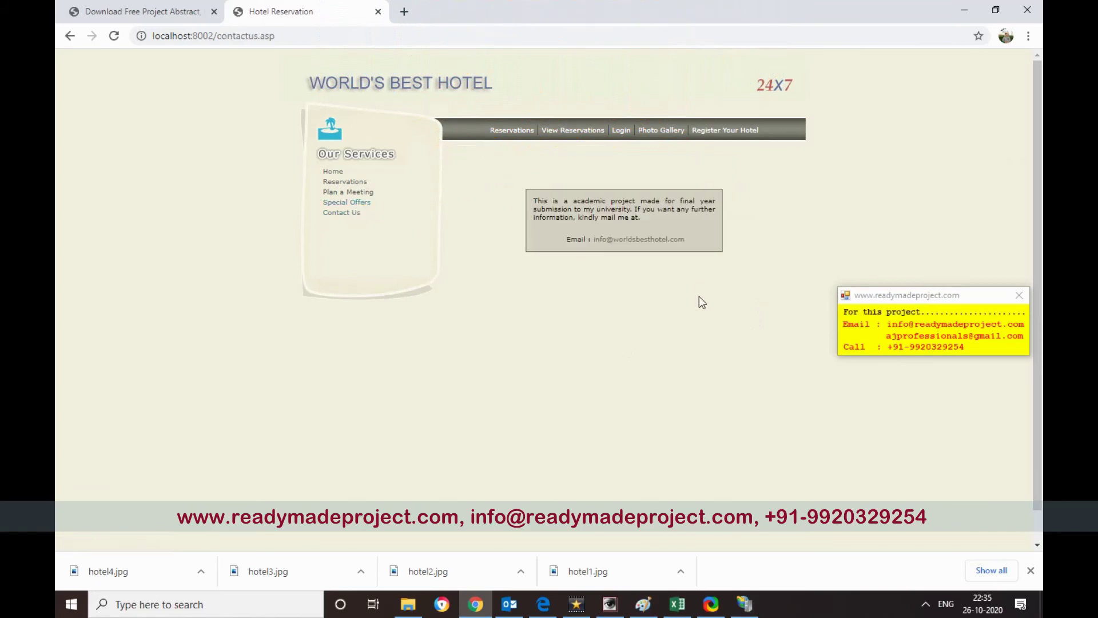
# - Check the data folder under source in File Explorer, then return Chrome to the hotel home page
pyautogui.click(419, 611)
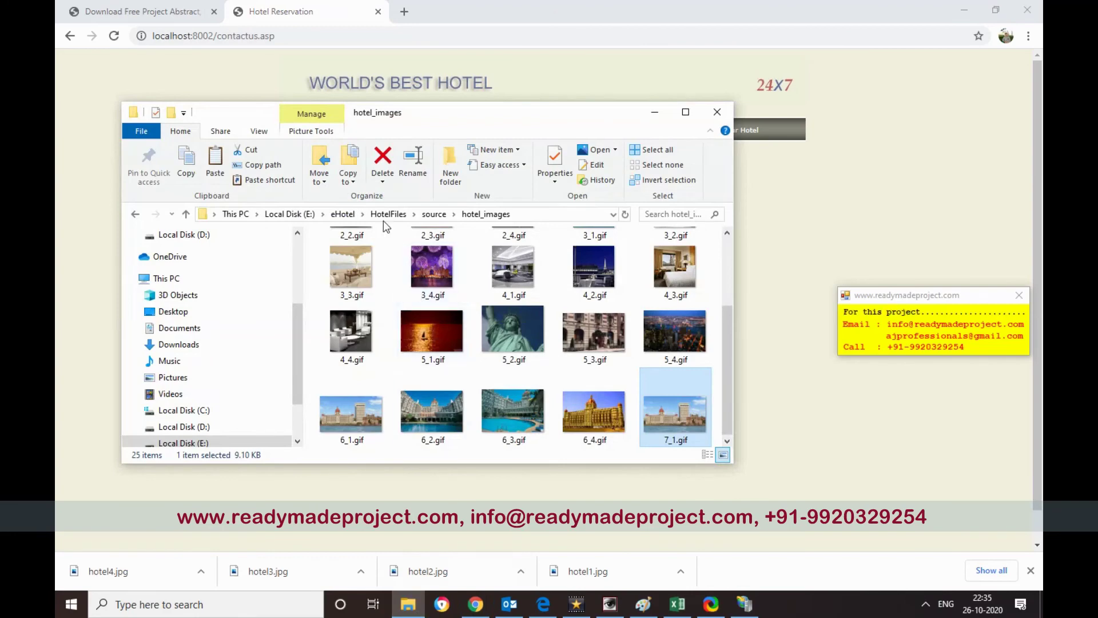
pyautogui.click(436, 215)
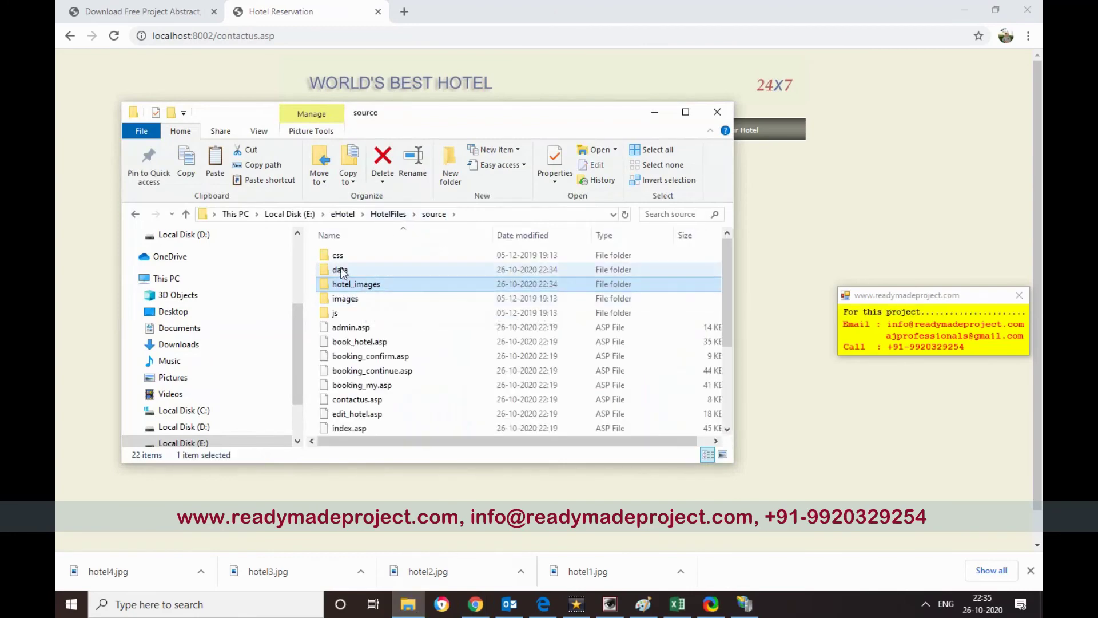
pyautogui.doubleClick(342, 268)
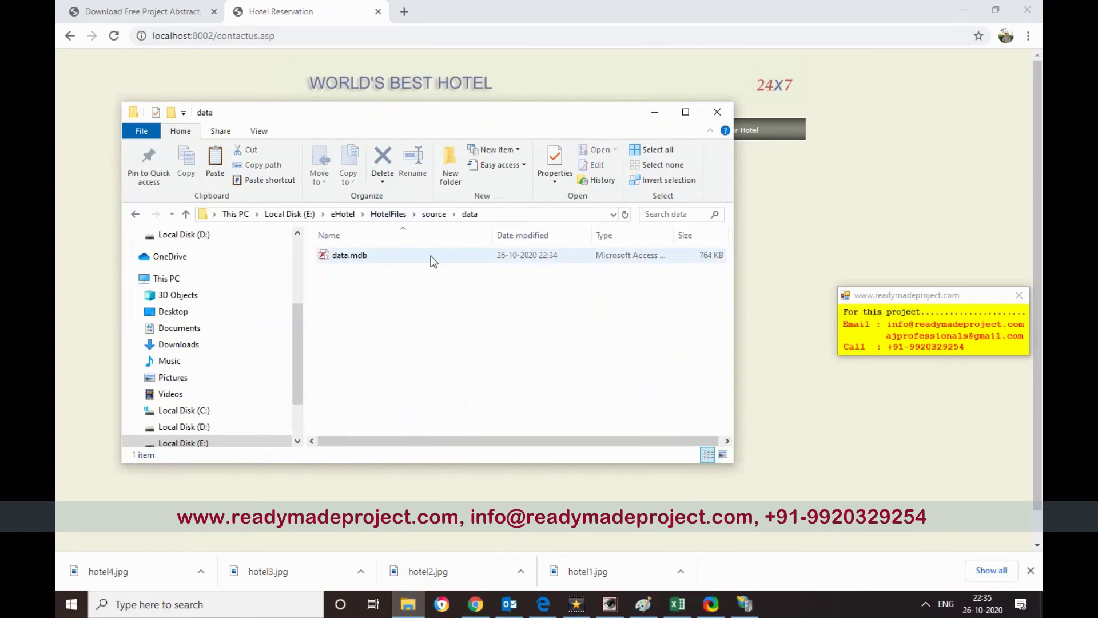
pyautogui.click(438, 215)
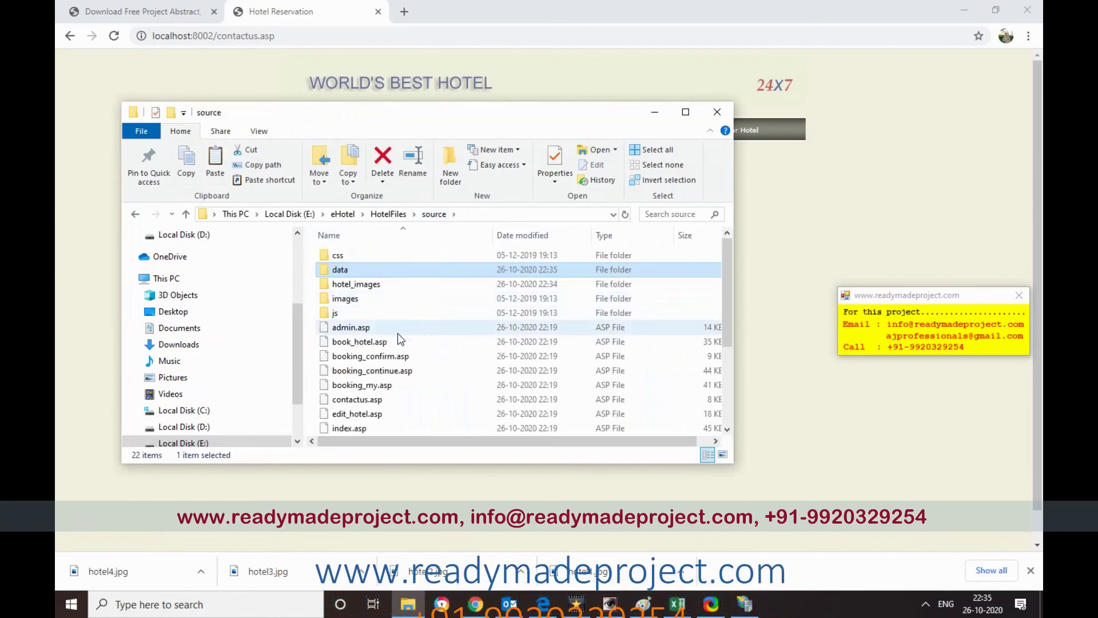
pyautogui.scroll(-3, 411, 343)
pyautogui.click(777, 205)
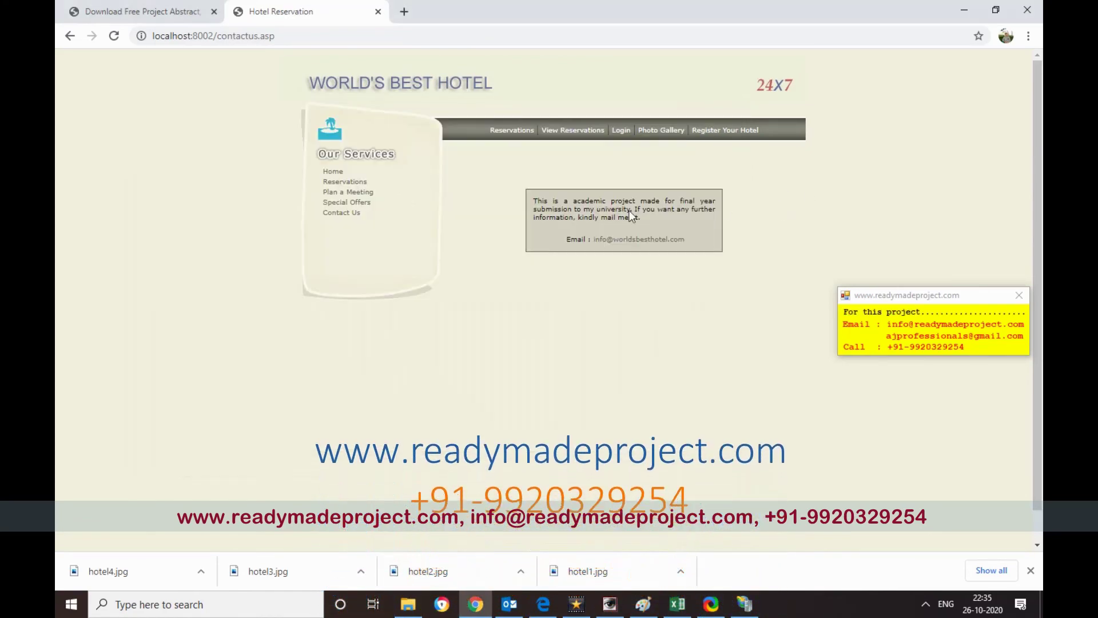
pyautogui.click(333, 171)
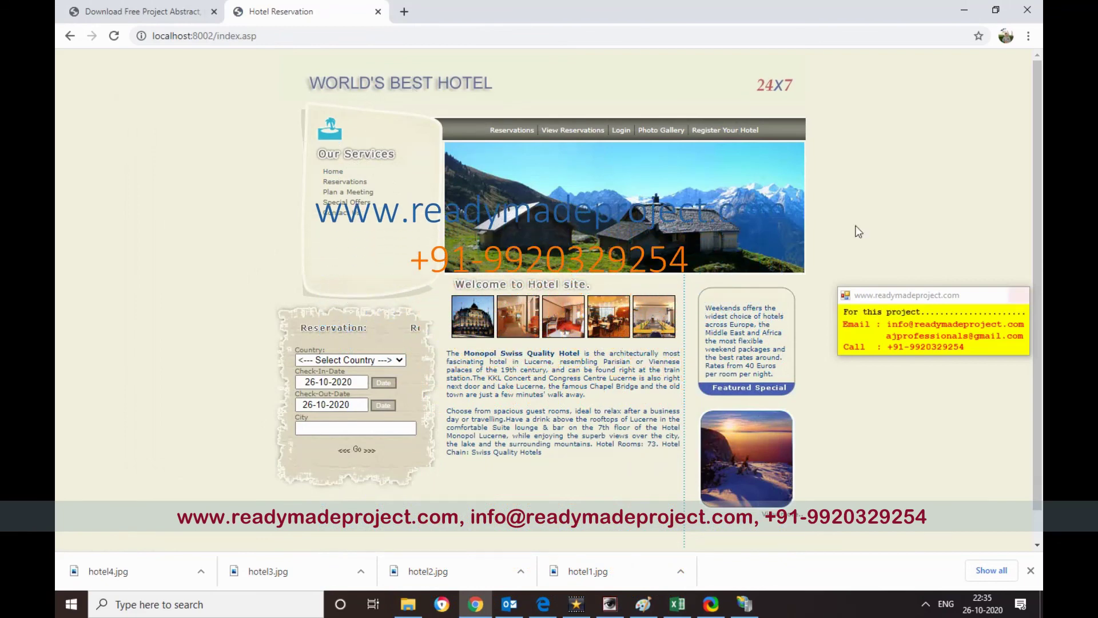
# - Enlarge the Explorer window, go up to HotelFiles and select eHotel_project_report.doc
pyautogui.moveTo(410, 611)
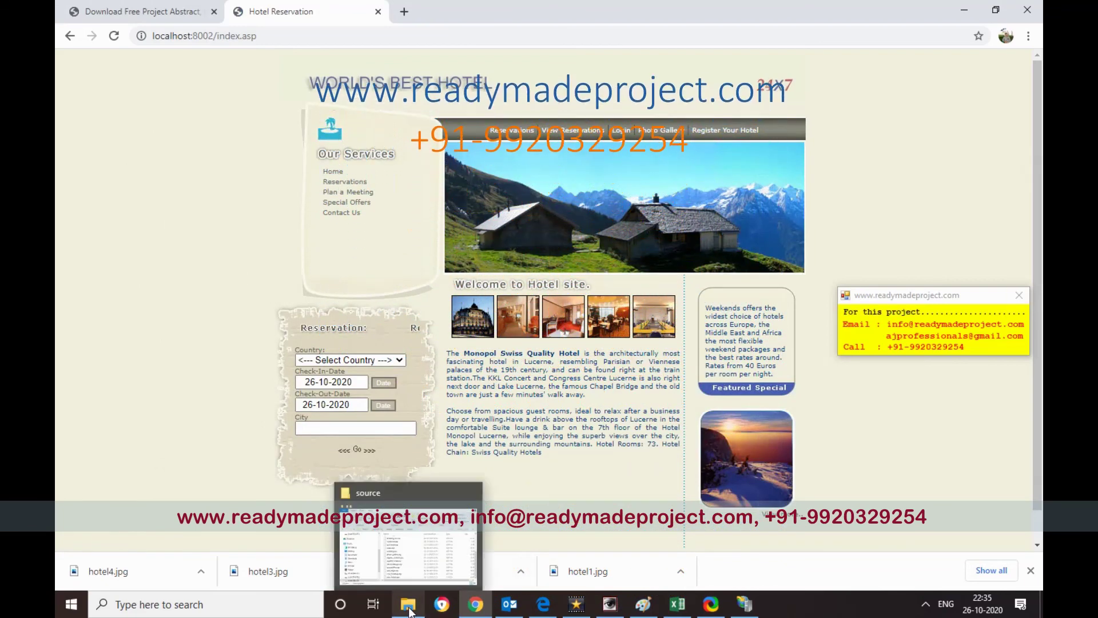
pyautogui.click(426, 546)
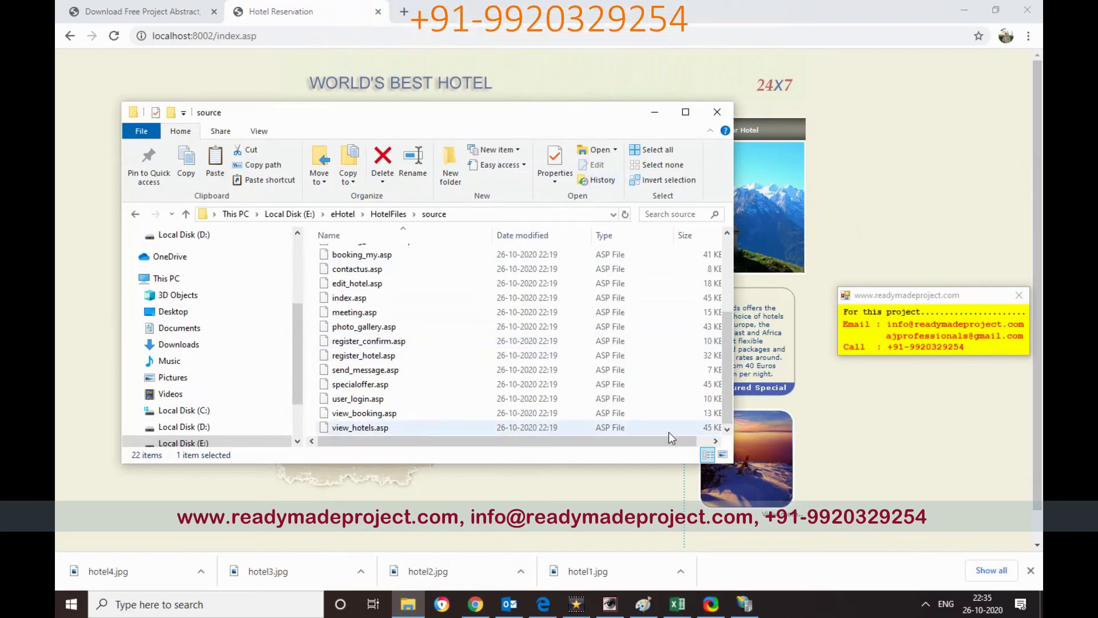
pyautogui.moveTo(730, 465); pyautogui.dragTo(867, 553)
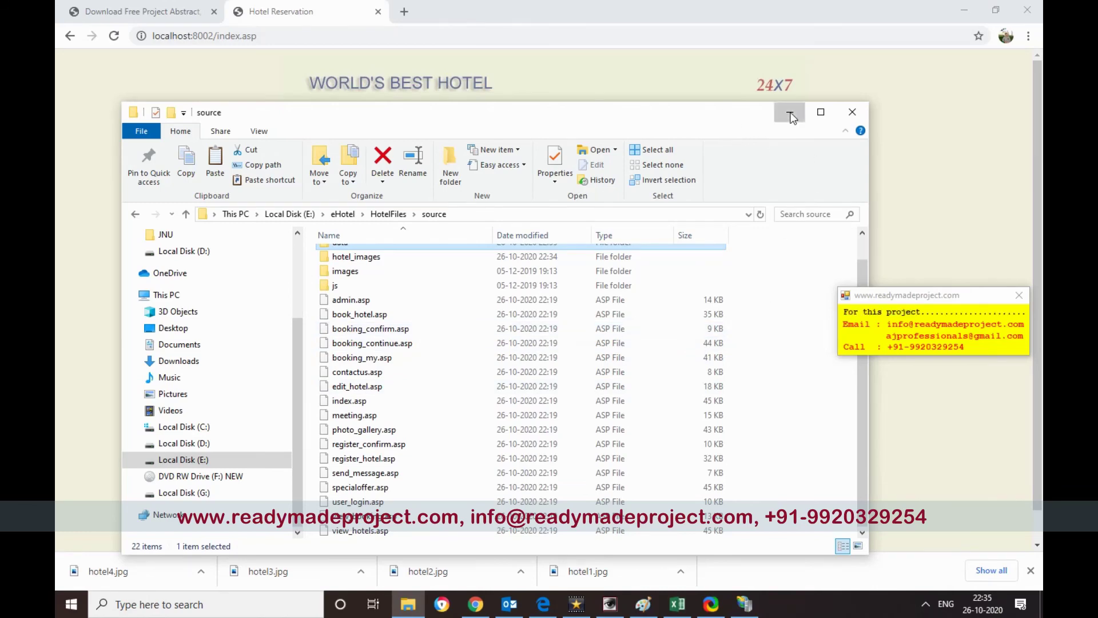
pyautogui.hotkey('alt', 'Tab')
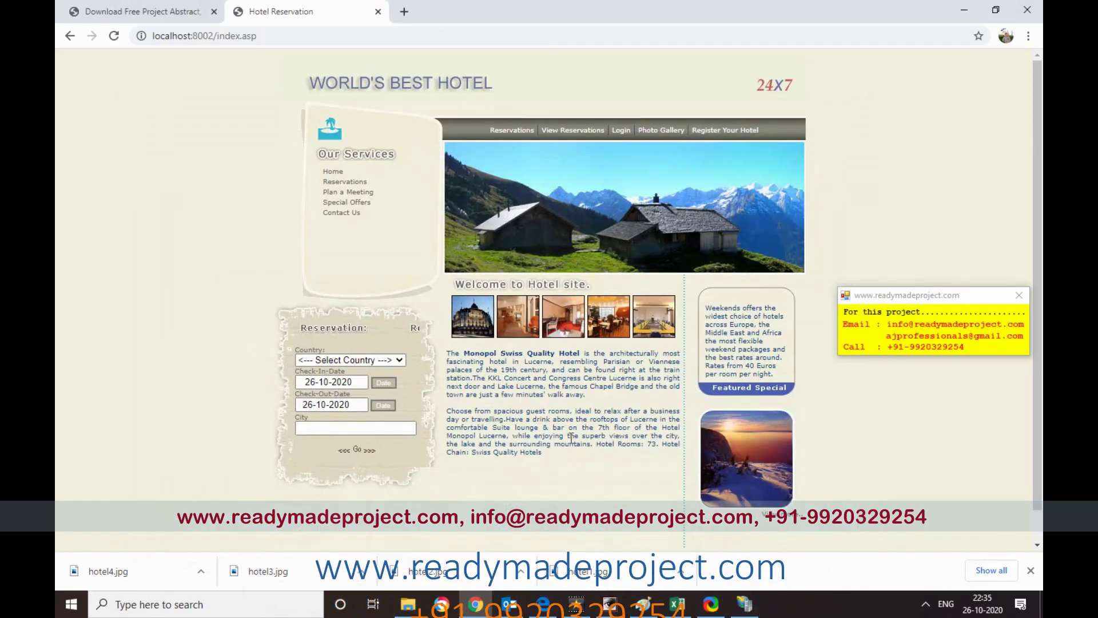
pyautogui.scroll(-1, 635, 528)
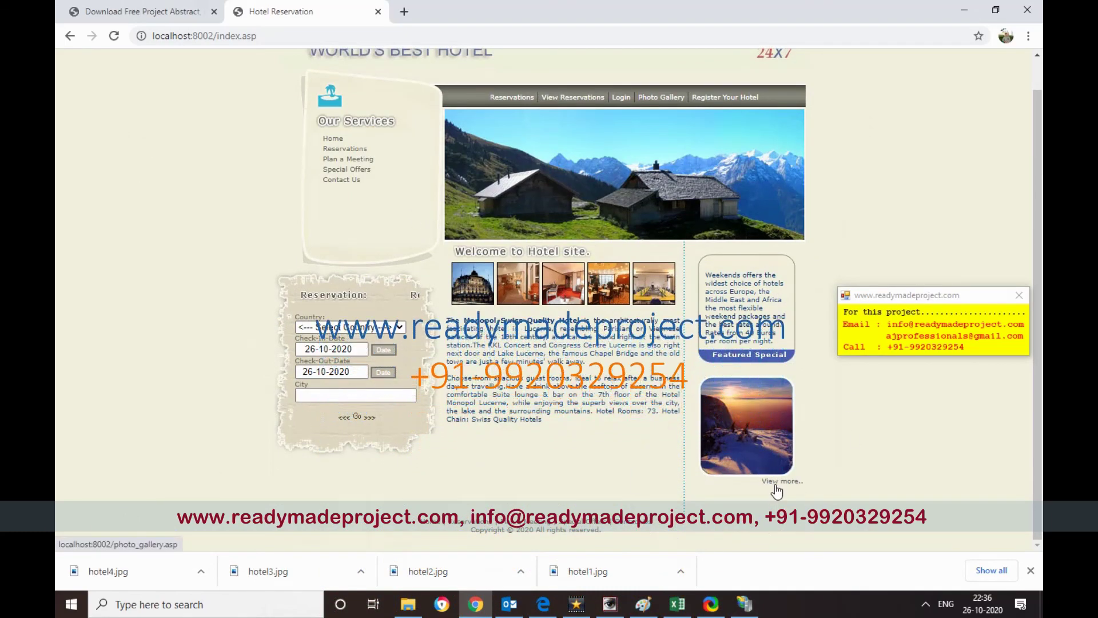
pyautogui.click(413, 613)
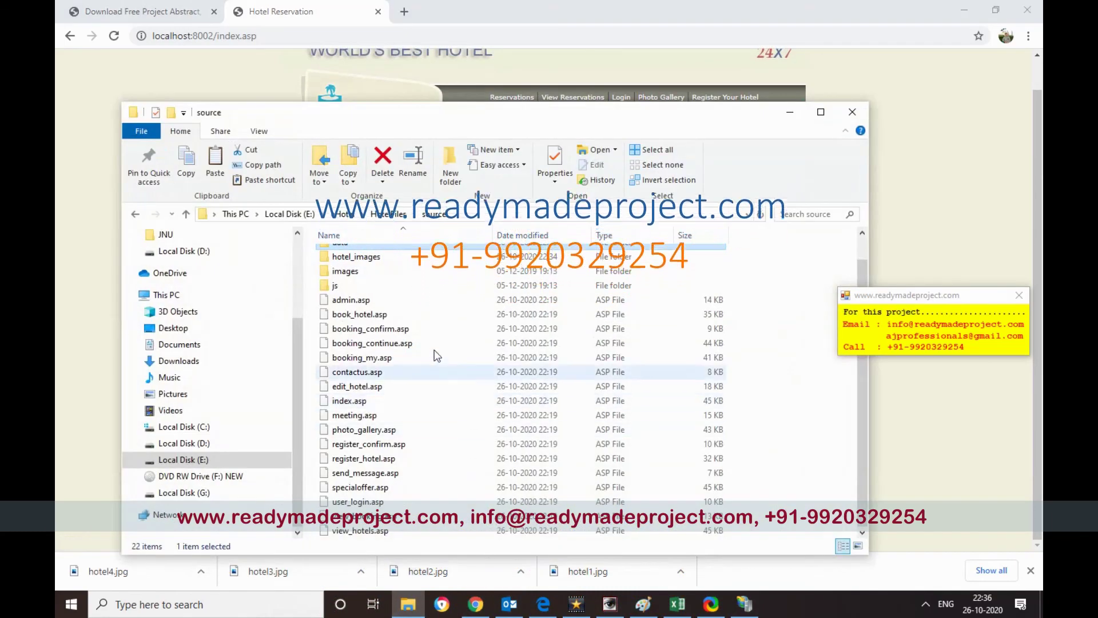
pyautogui.click(389, 214)
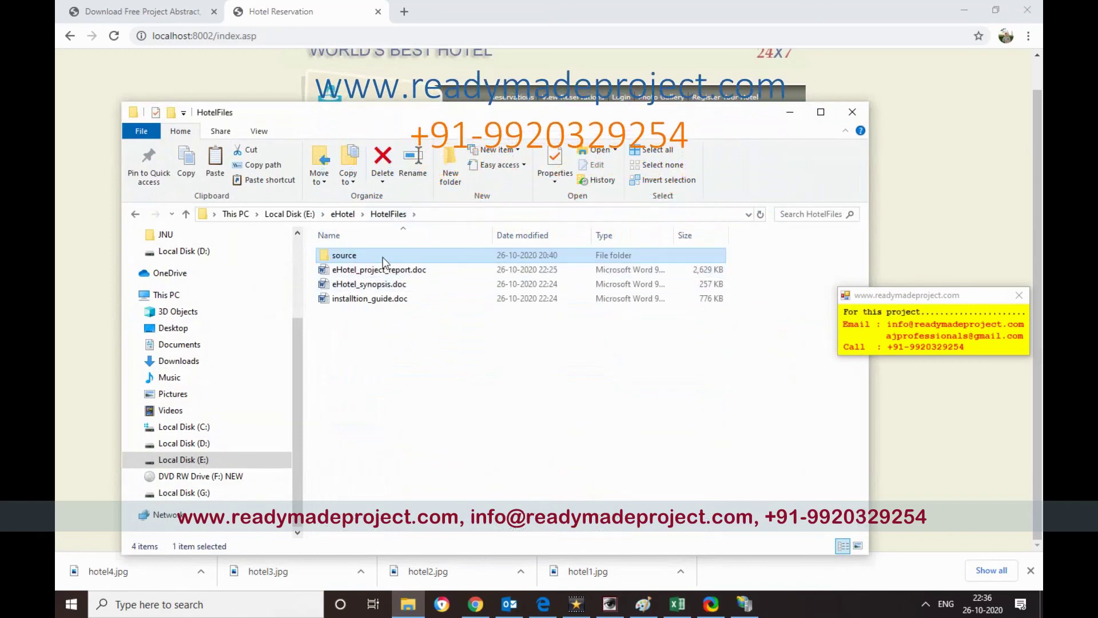
pyautogui.click(416, 269)
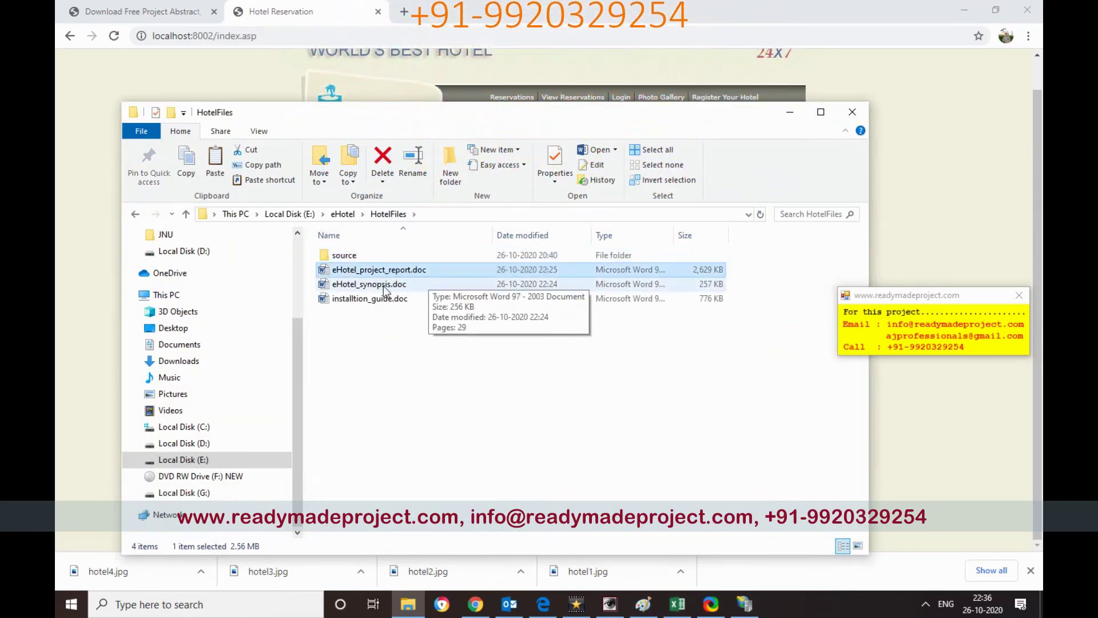